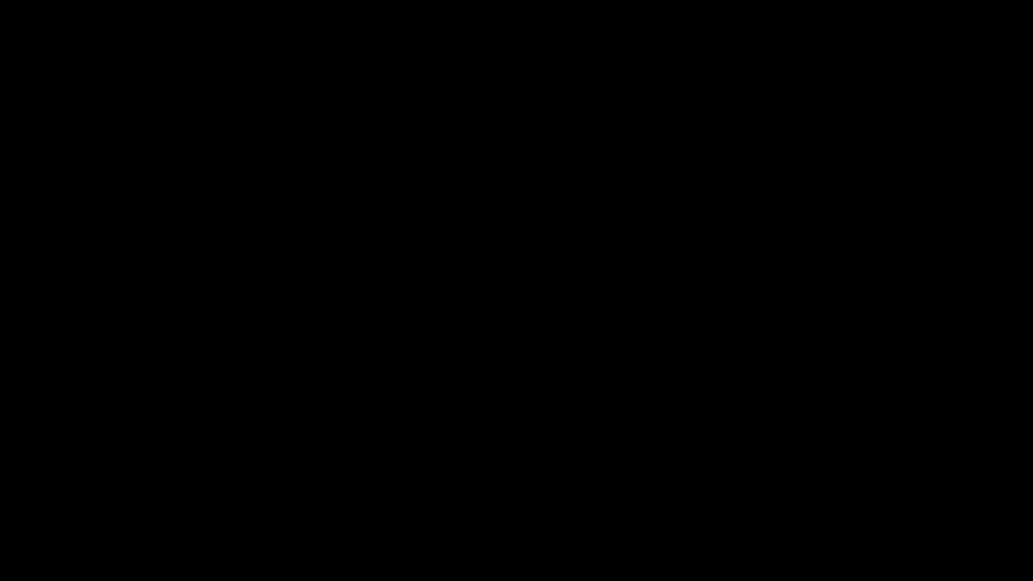
- Play the channel intro until it reaches the desktop, with Audacity recording over Cinema 4D
click(674, 70)
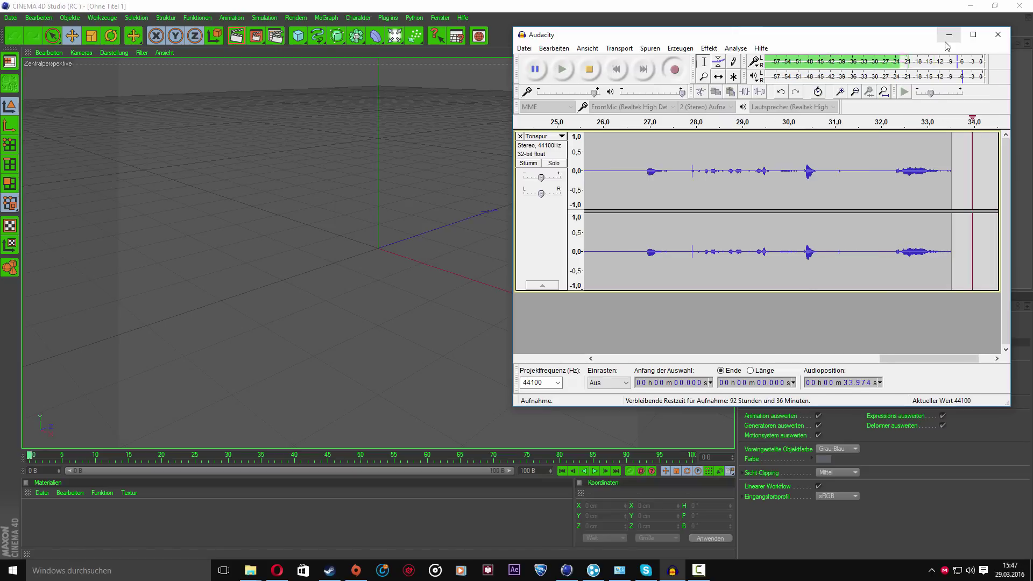
- Minimize Audacity and bring up the Lightrooms folder window
click(948, 35)
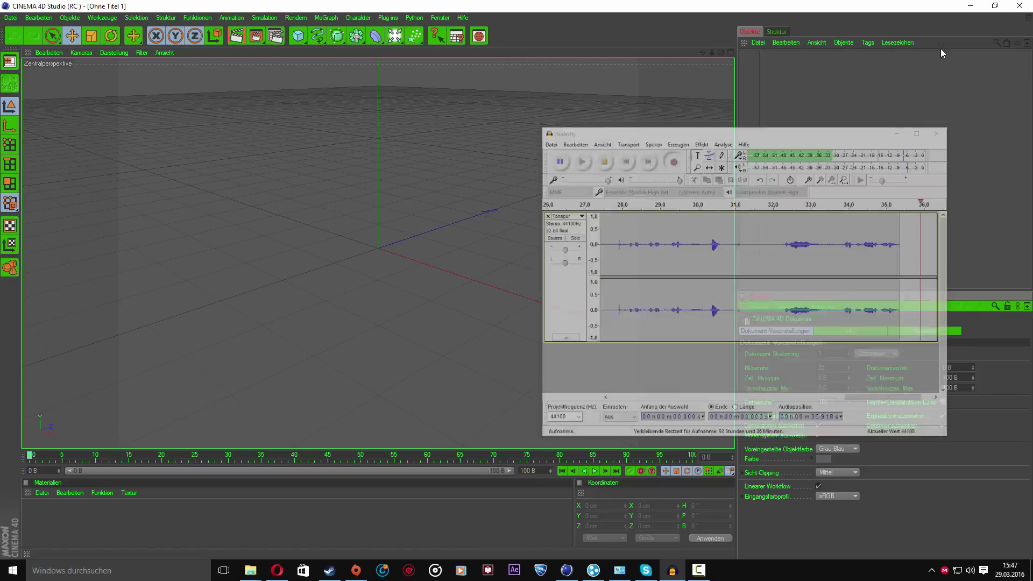
mouse_move(250, 570)
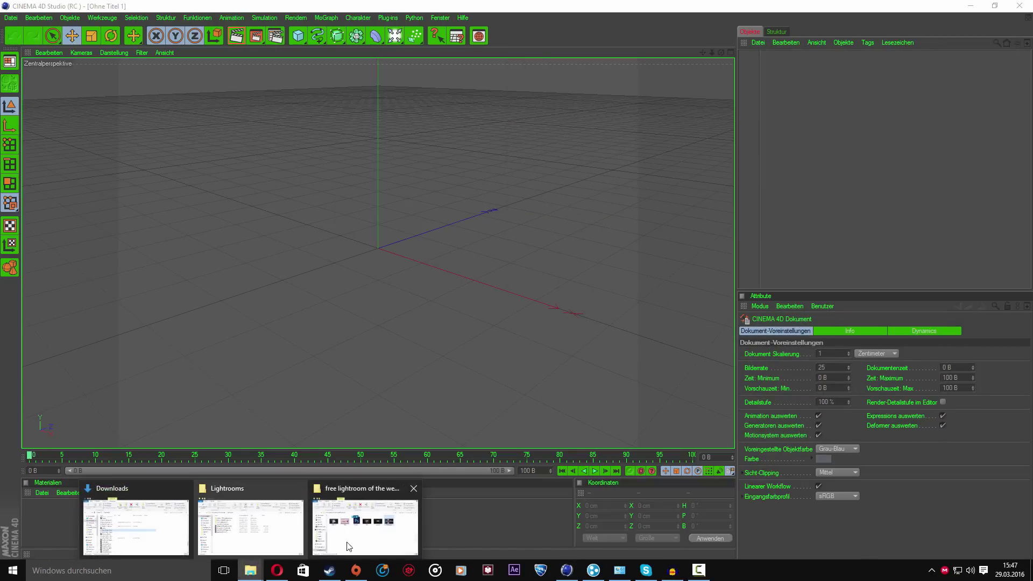
click(368, 536)
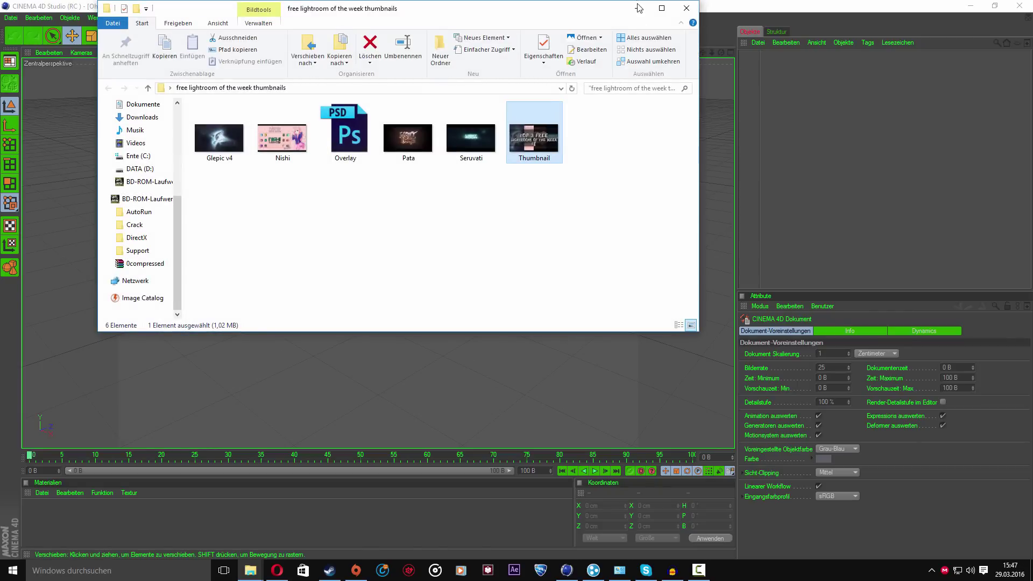
click(637, 8)
mouse_move(251, 570)
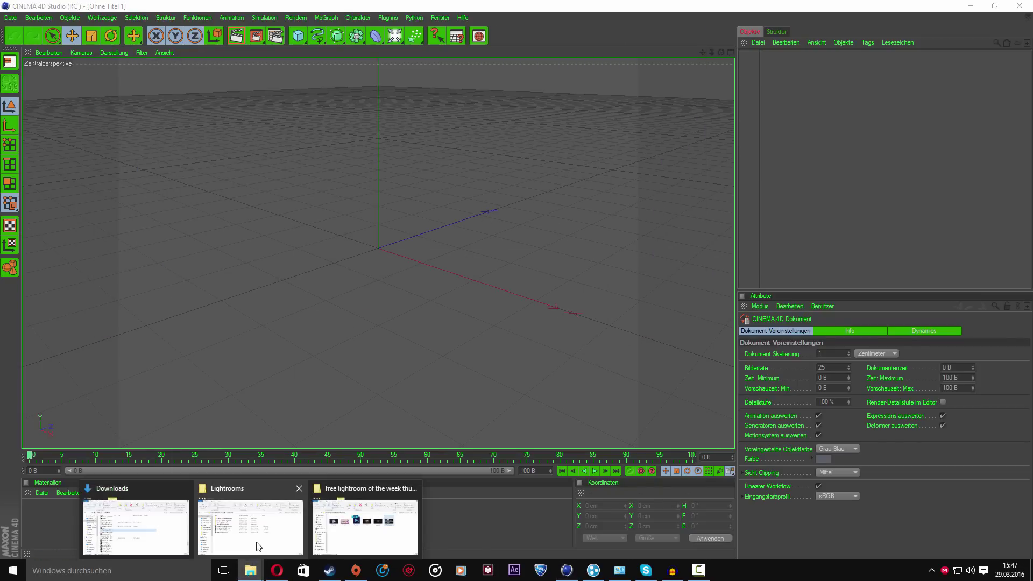
click(259, 546)
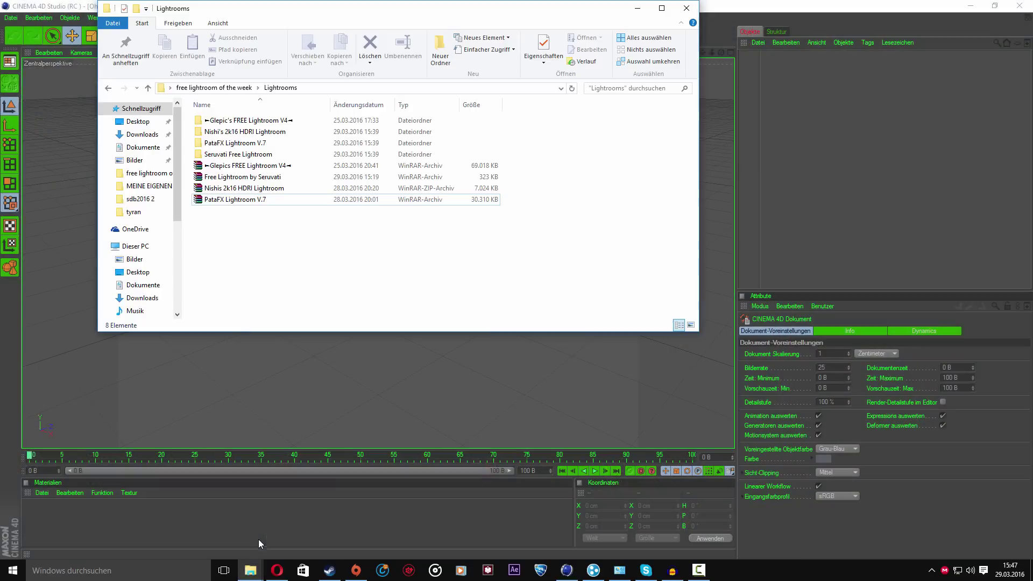
- Open the 2k16 HDRI Lightroom folder and drag its Mat's and scene files into Cinema 4D
double_click(241, 131)
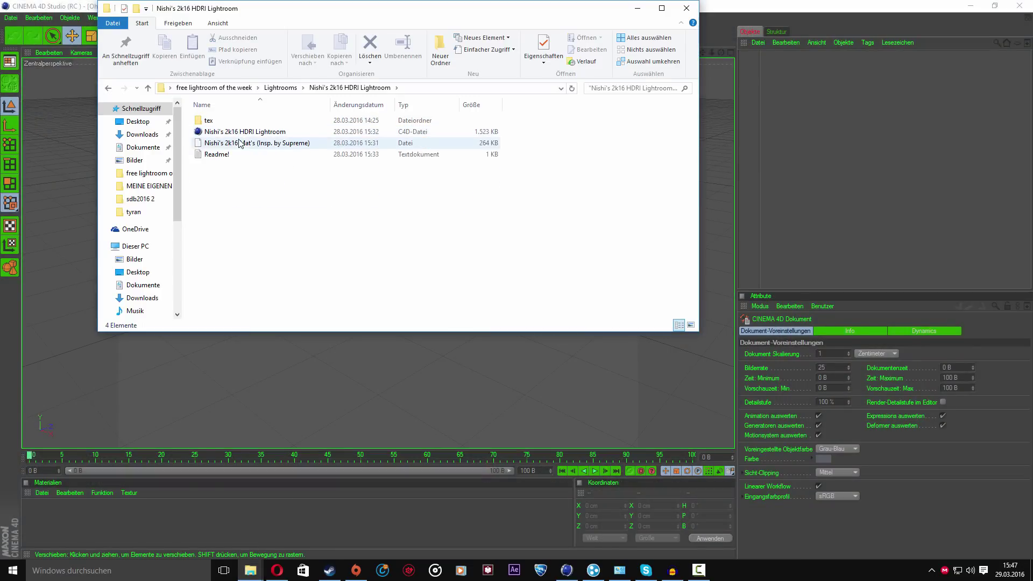
drag(240, 143, 93, 349)
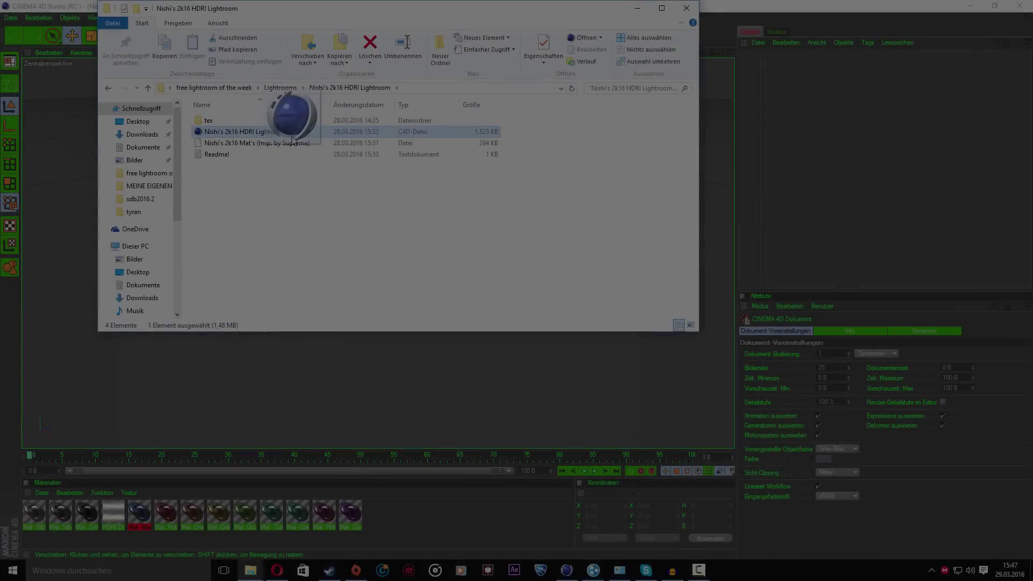
drag(292, 140, 59, 129)
- Render a preview of the Nishi Lights logo and cubes, then move the timeline to frame 36
click(637, 8)
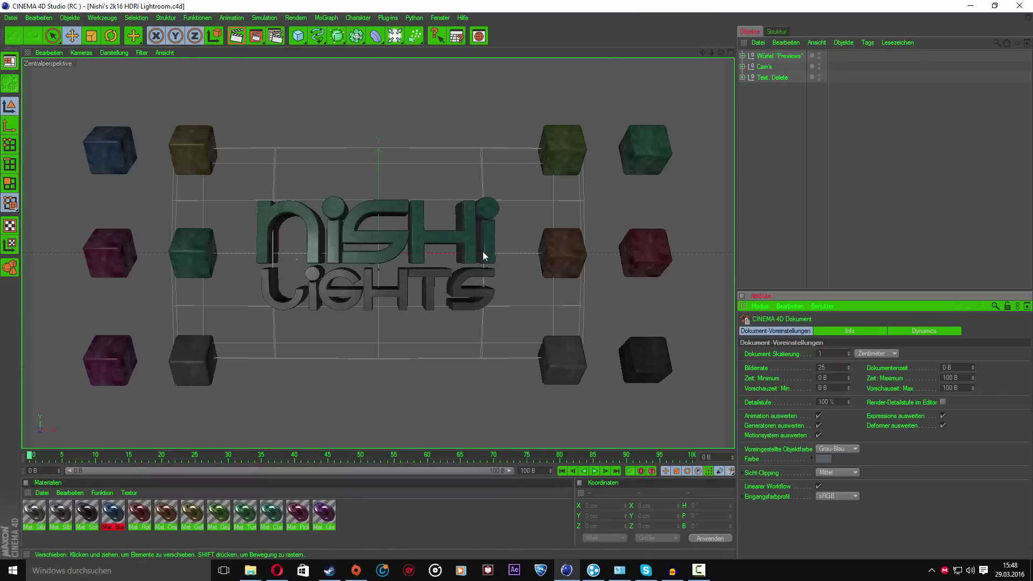
click(238, 36)
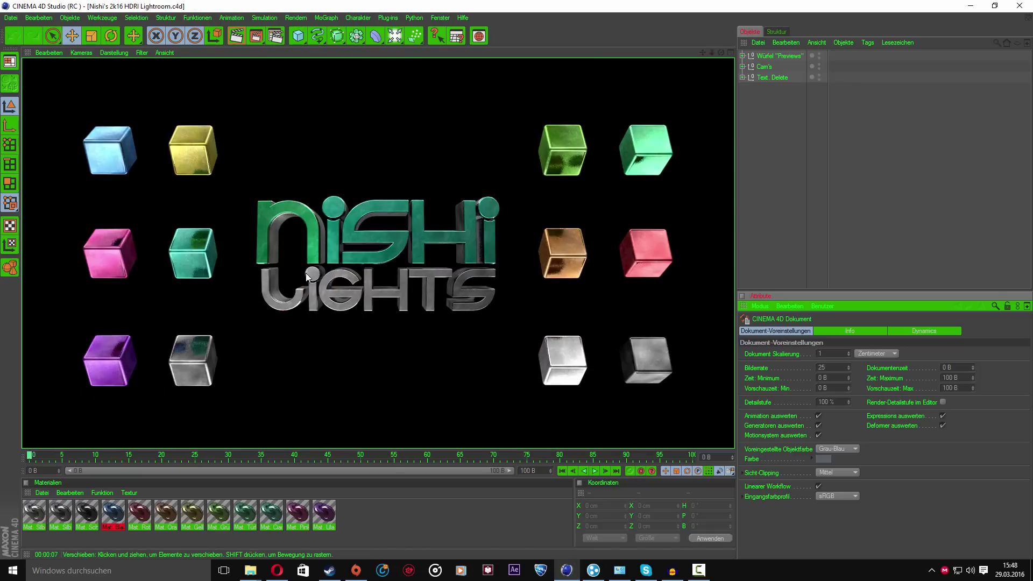
drag(177, 458, 99, 462)
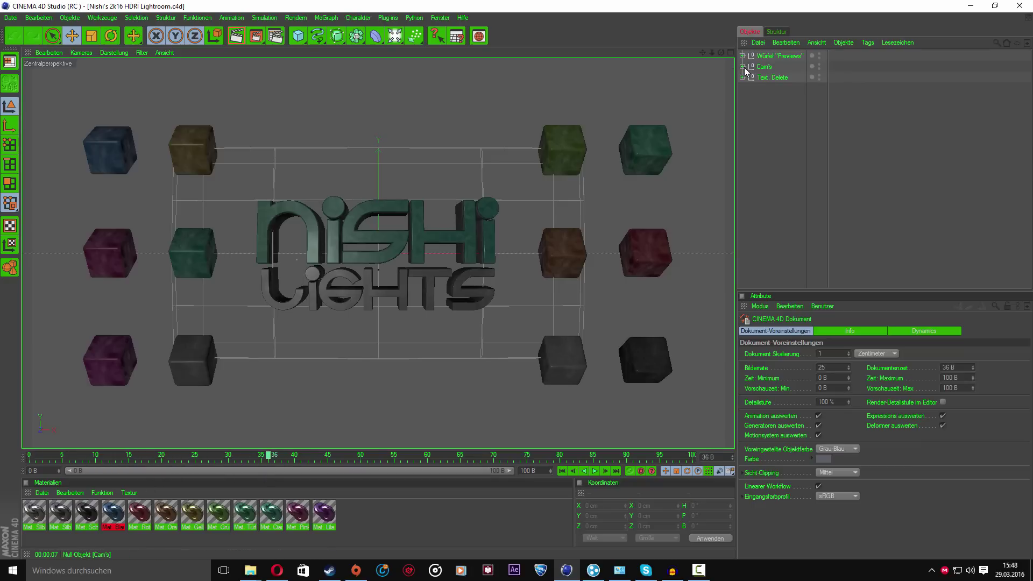
- Delete the Würfel "Previews" cubes and expand the Cam's camera rigs
click(769, 56)
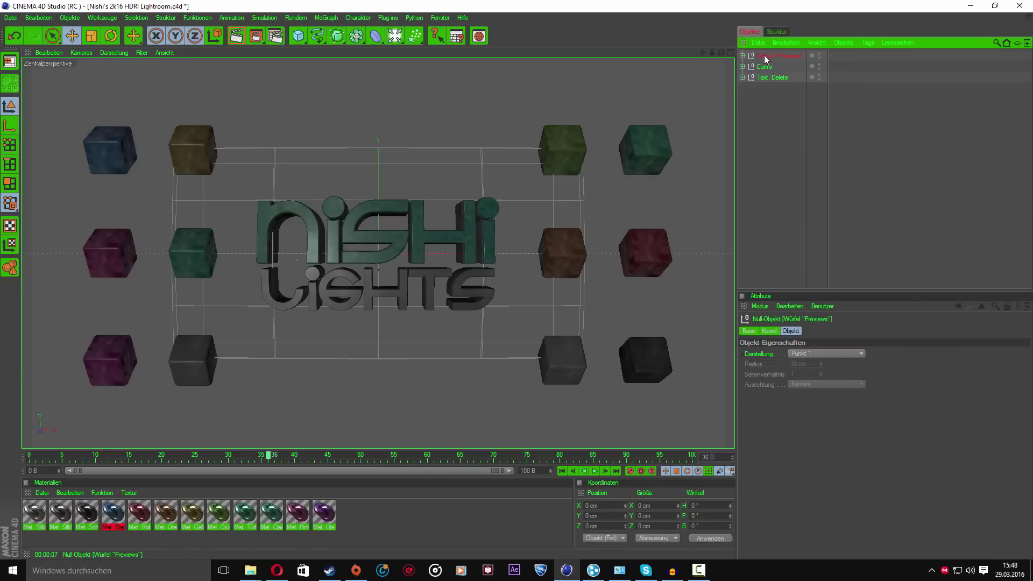
key(Delete)
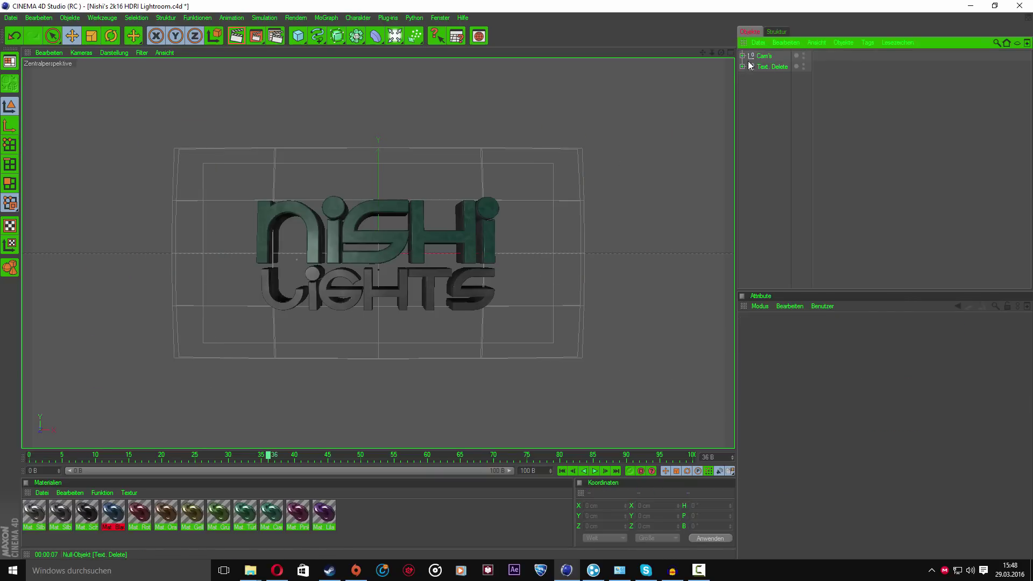
click(742, 66)
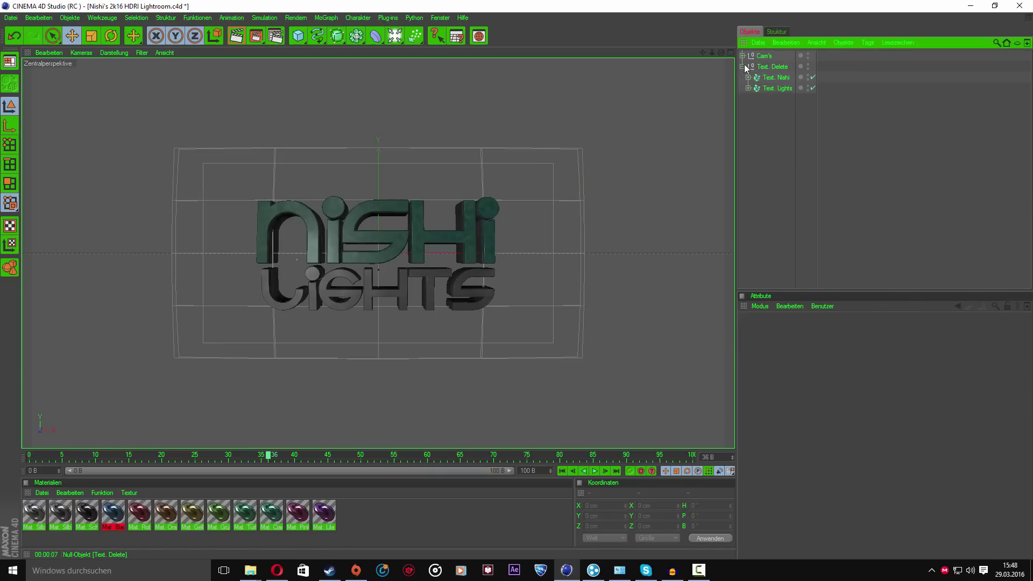
click(742, 56)
click(747, 67)
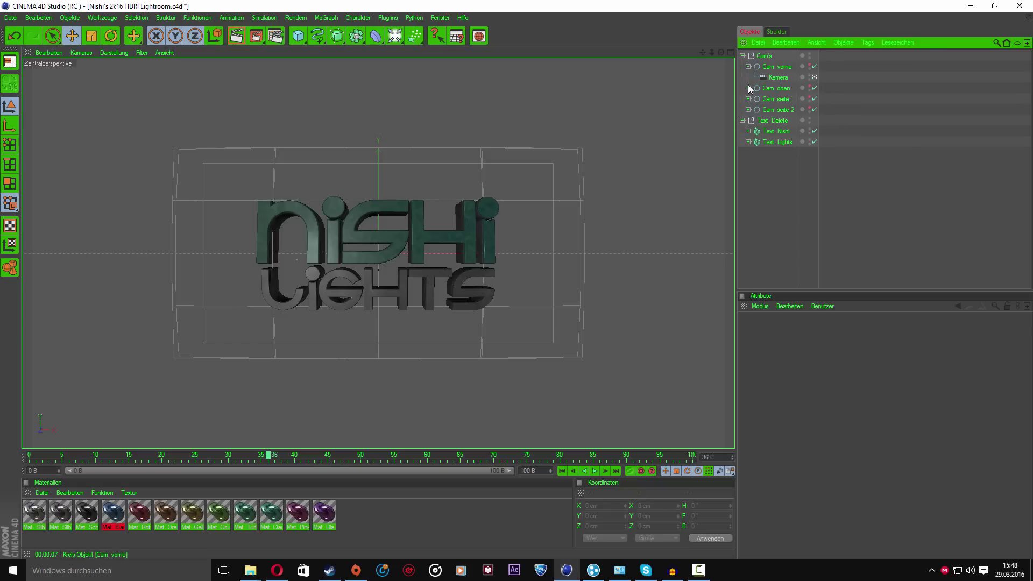
click(748, 109)
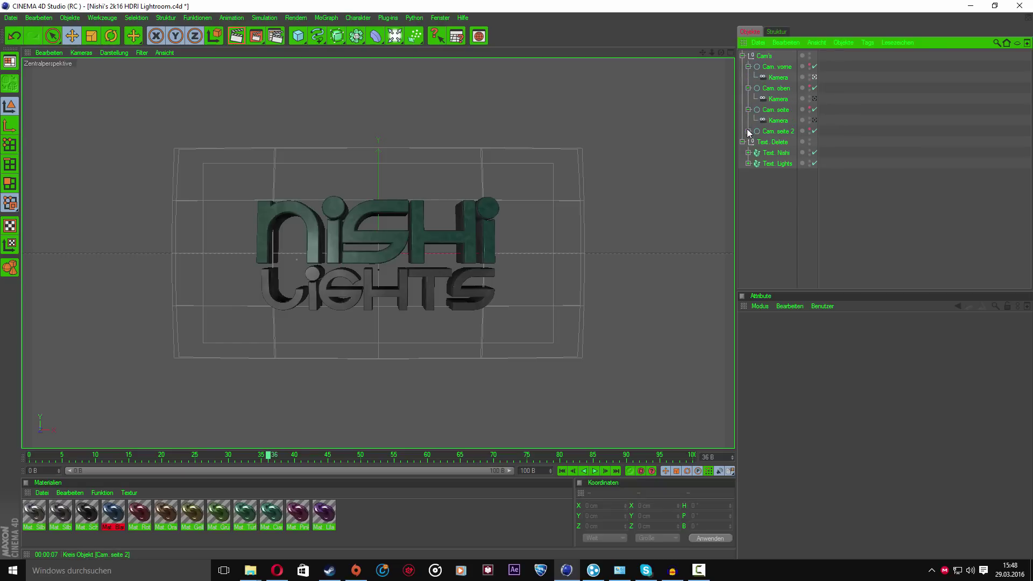
click(747, 131)
- Expand the text objects' inner and outer layers and render the logo alone
click(748, 164)
click(748, 206)
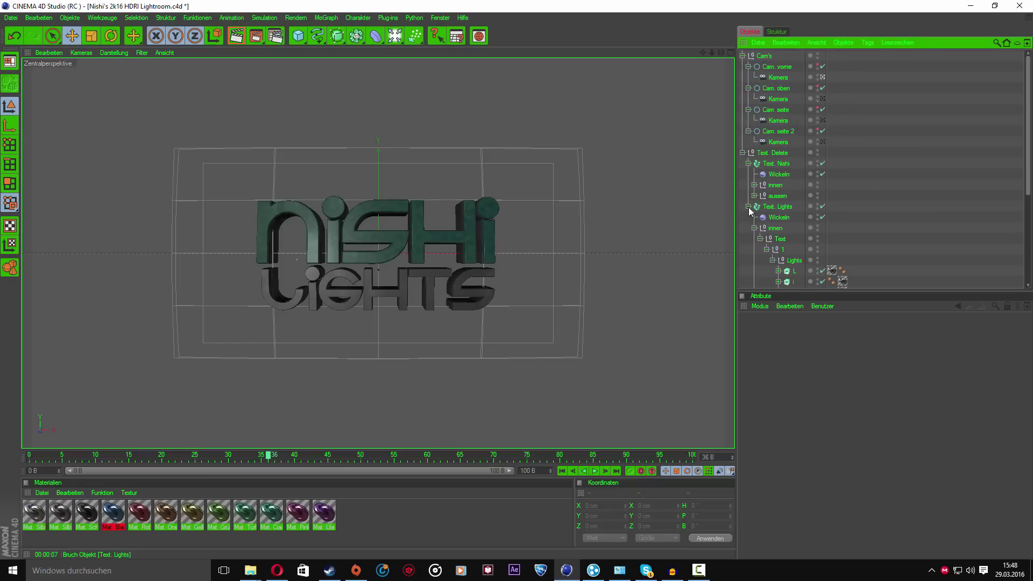
click(754, 185)
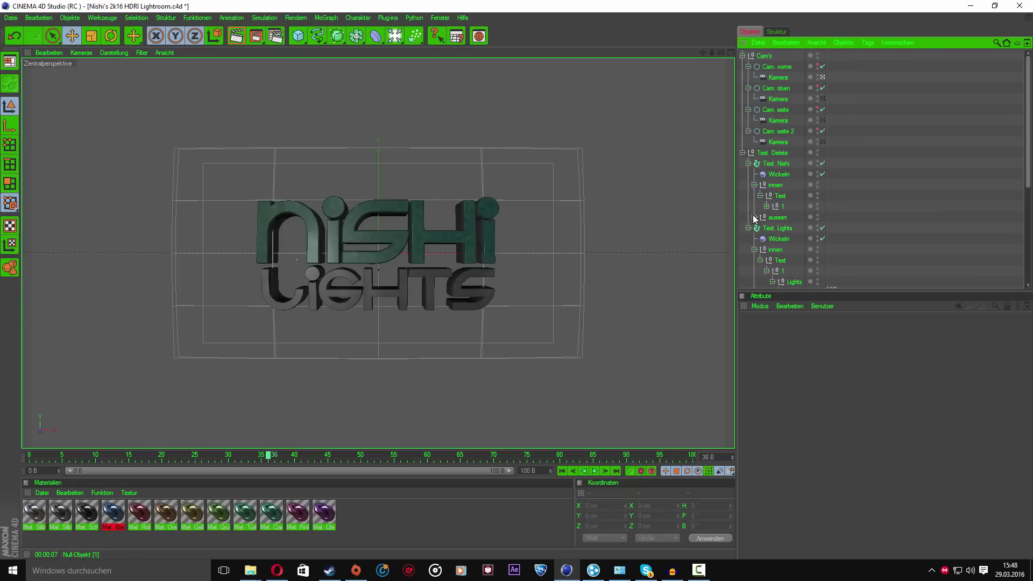
click(754, 216)
scroll(775, 228, down, 2)
scroll(786, 221, down, 2)
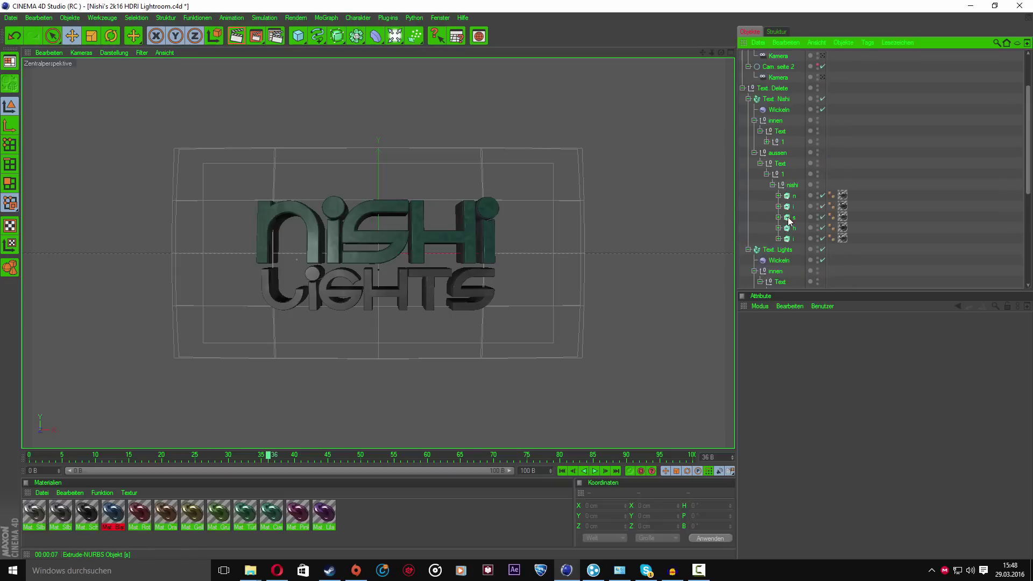
scroll(801, 212, up, 1)
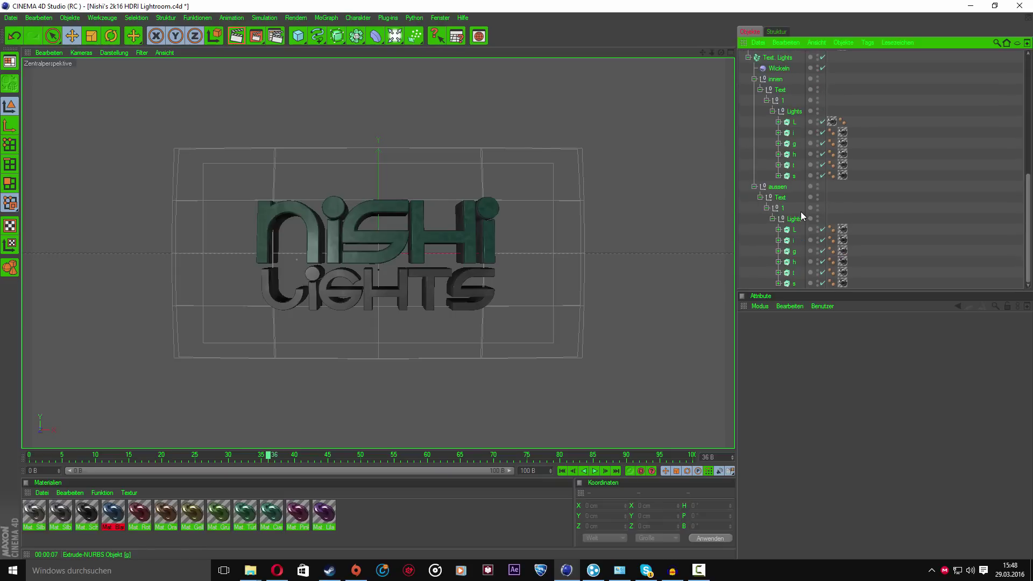
scroll(801, 211, up, 1)
scroll(801, 212, up, 2)
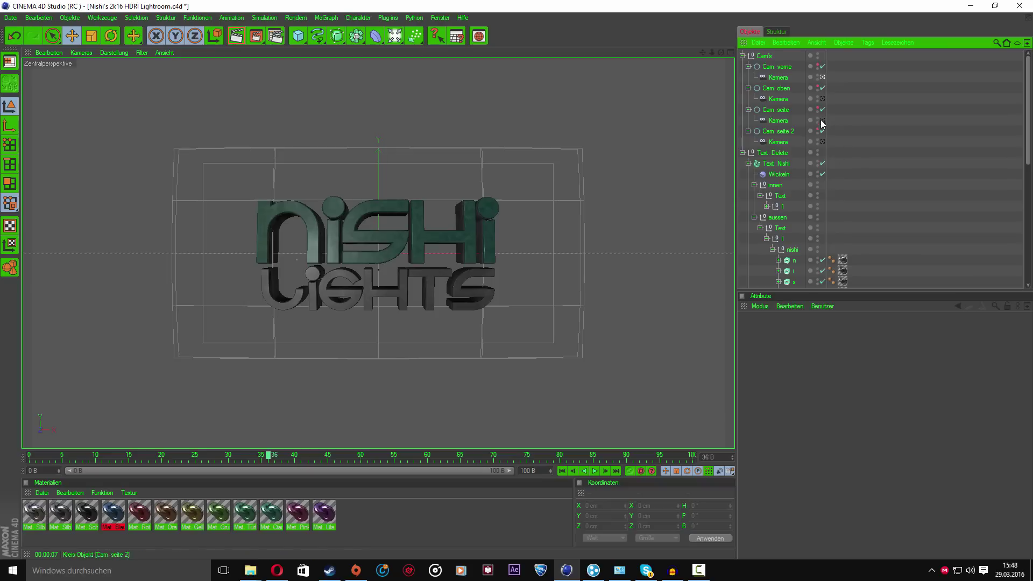
click(235, 35)
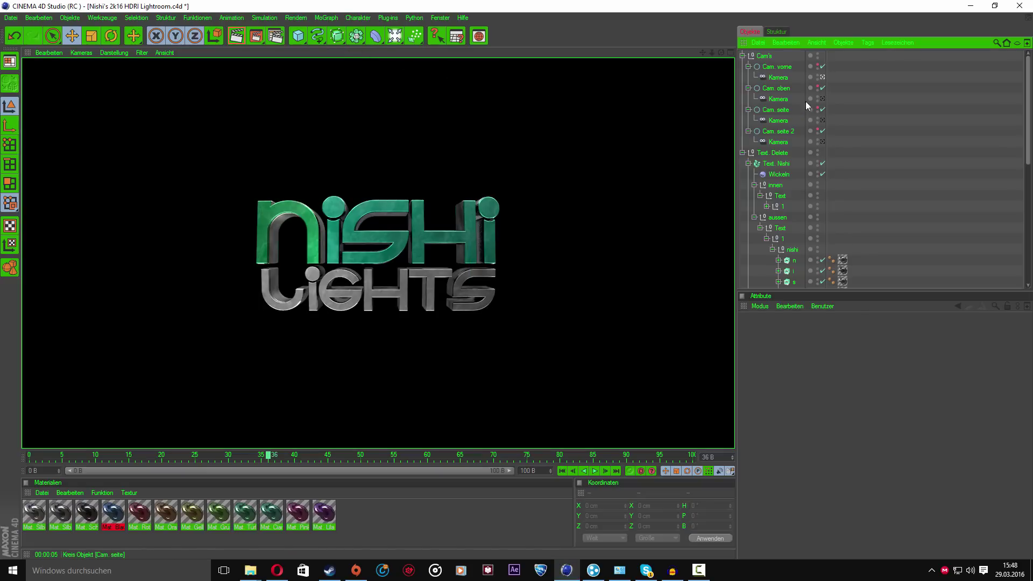
- Render the logo from the editor view and two scene cameras, then clear back to frame 28
click(823, 99)
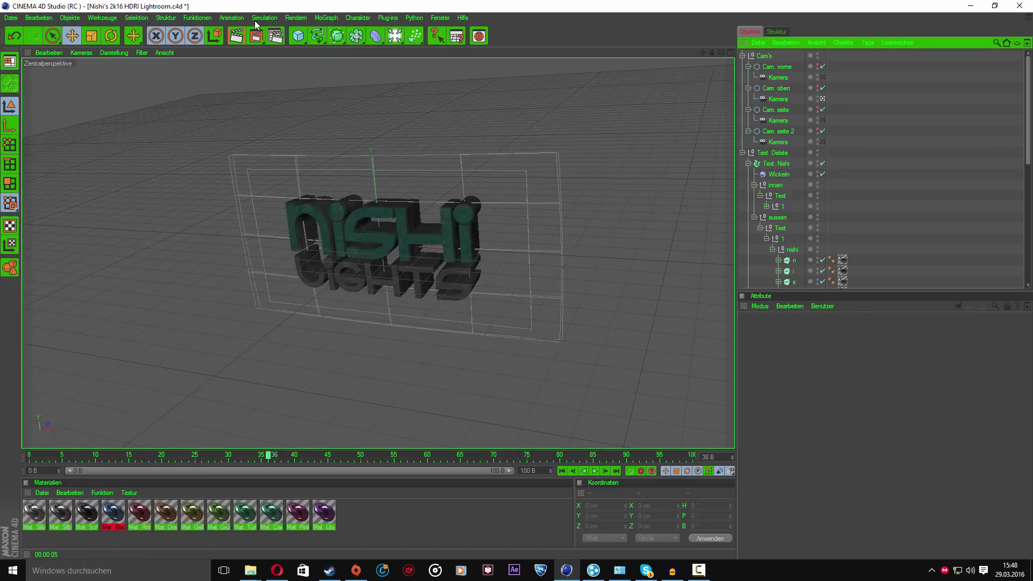
click(242, 35)
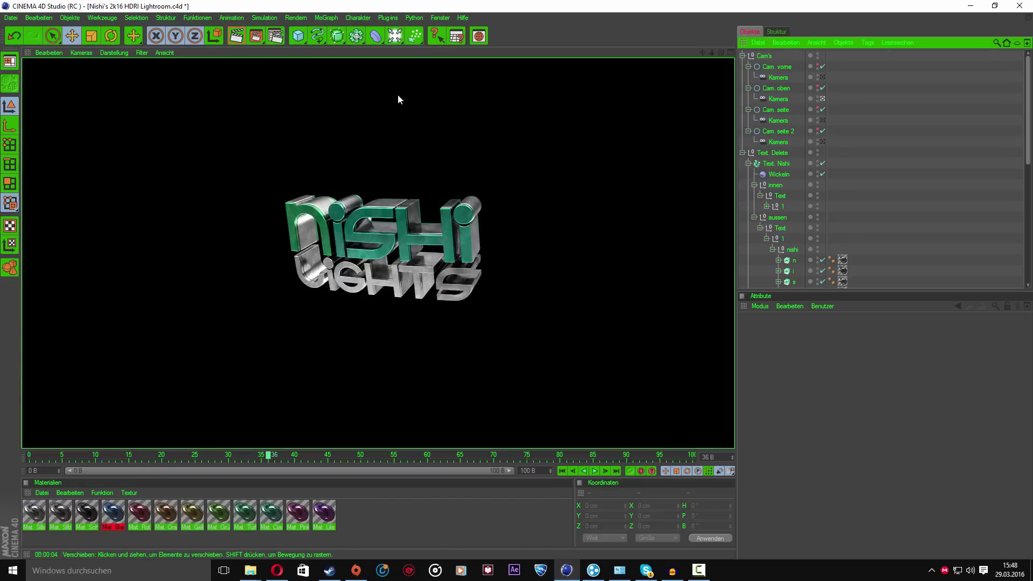
click(821, 121)
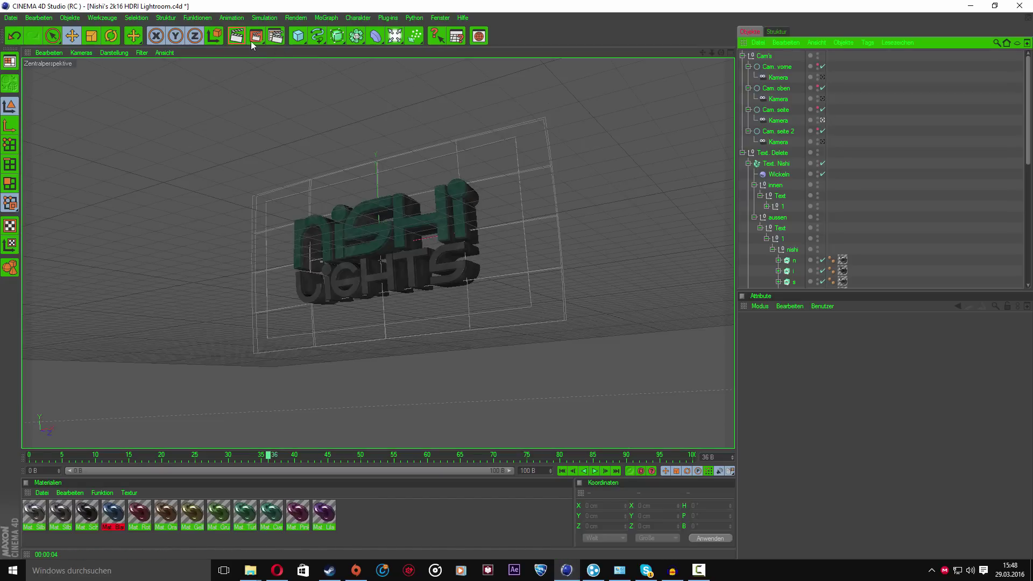
click(237, 37)
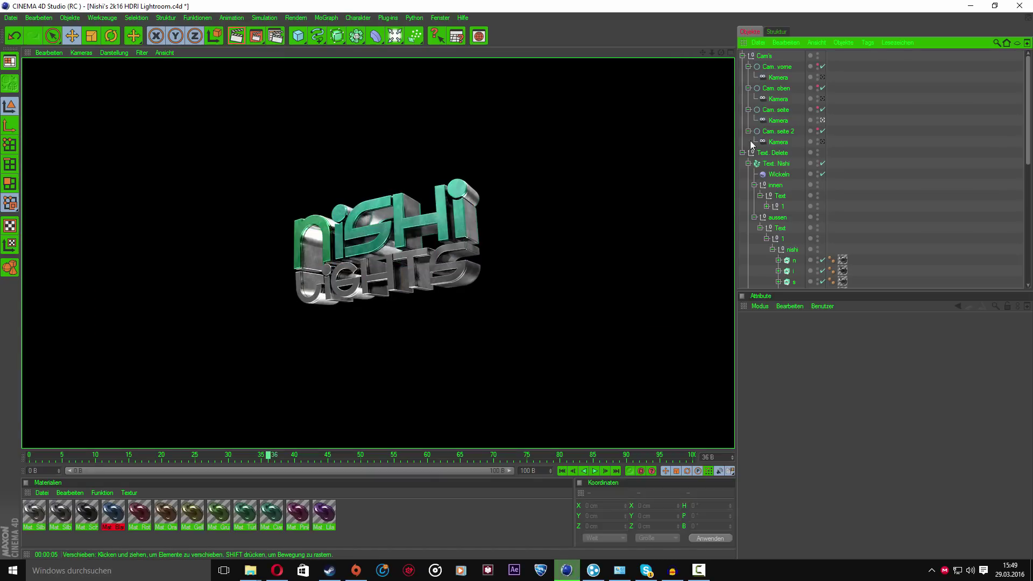
click(822, 142)
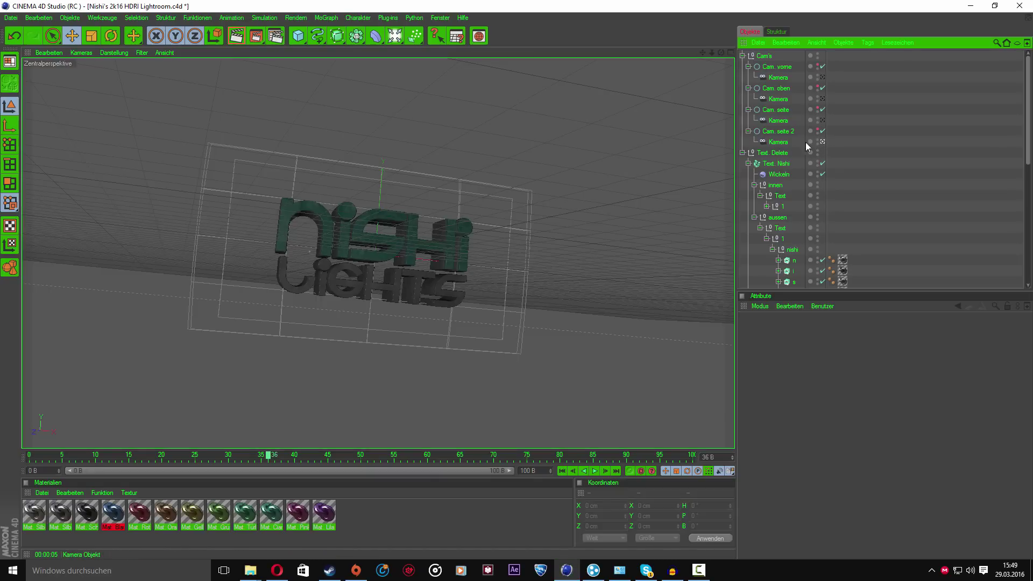
click(240, 40)
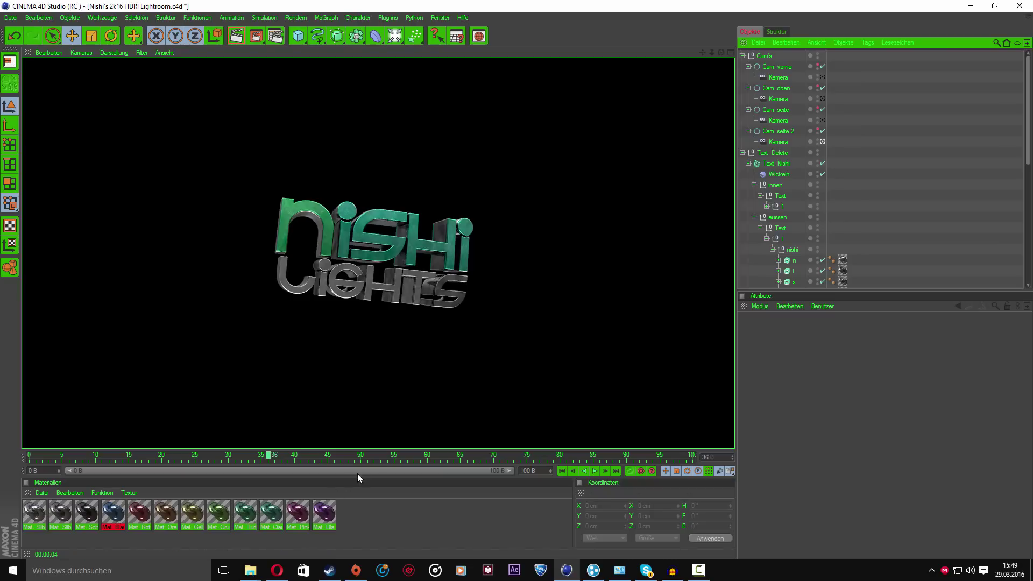
drag(361, 456, 215, 456)
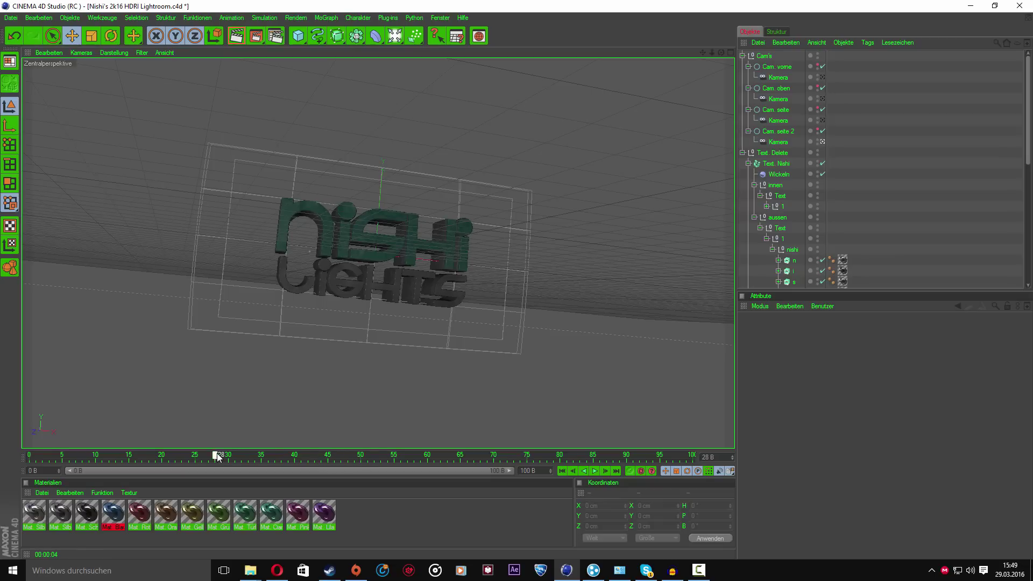
- Switch to the front camera, inspect Mat. Lila, and open PataFX Lightroom V.7.c4d
click(823, 77)
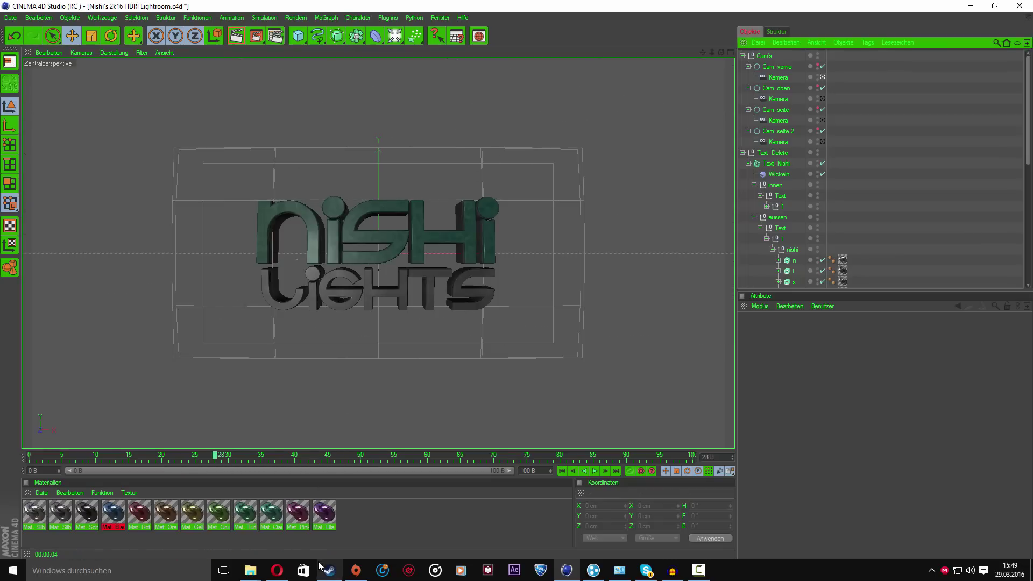
click(341, 517)
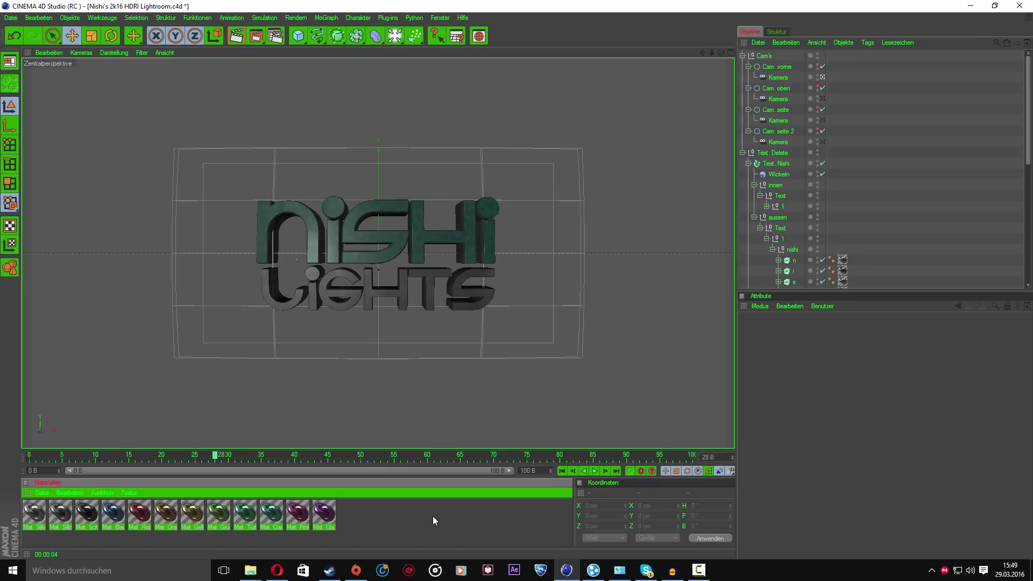
click(324, 514)
click(646, 570)
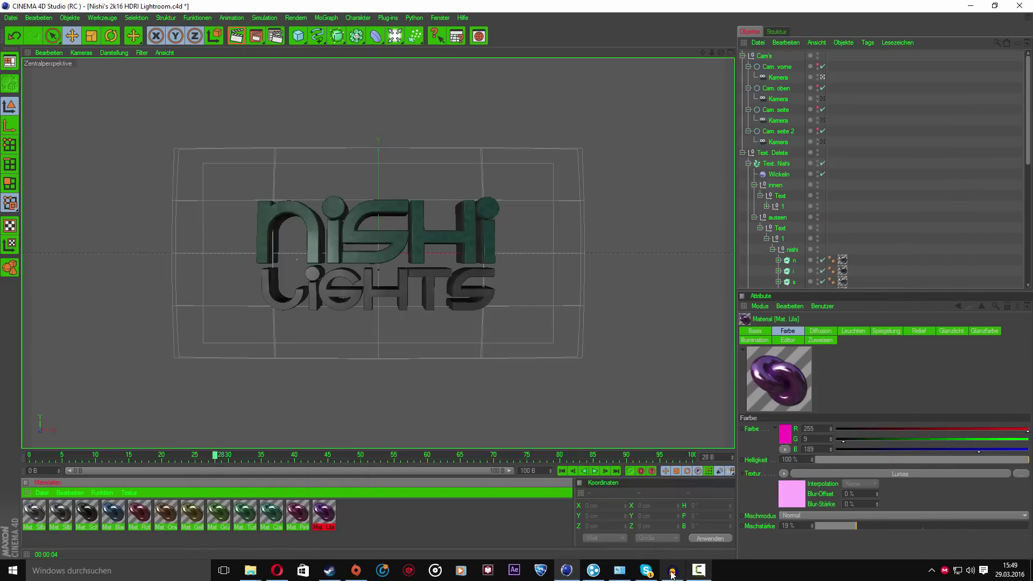
click(253, 572)
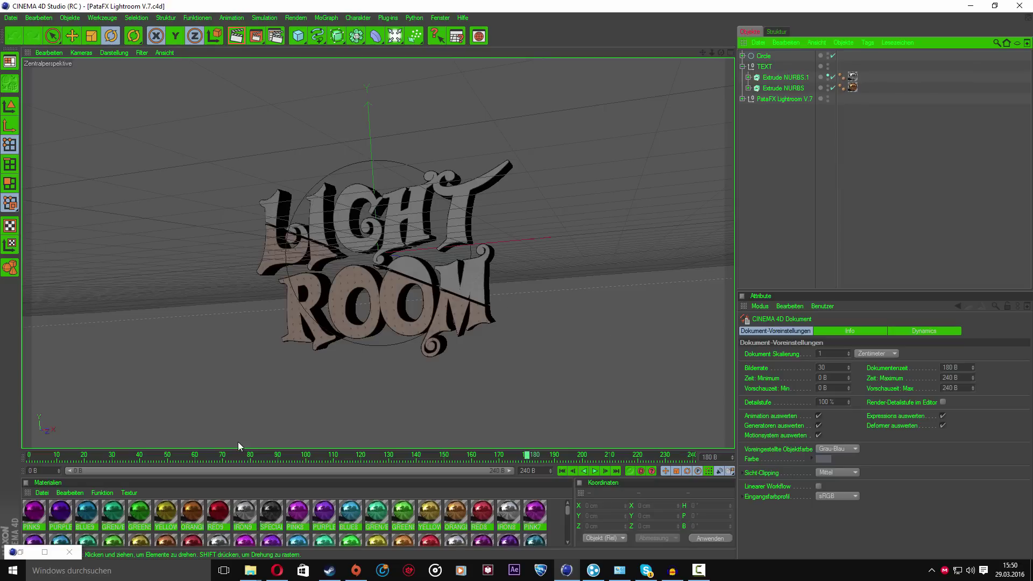
- Scrub the LIGHT ROOM animation through frames 64, 125 and 44, rendering a preview at 44
click(206, 456)
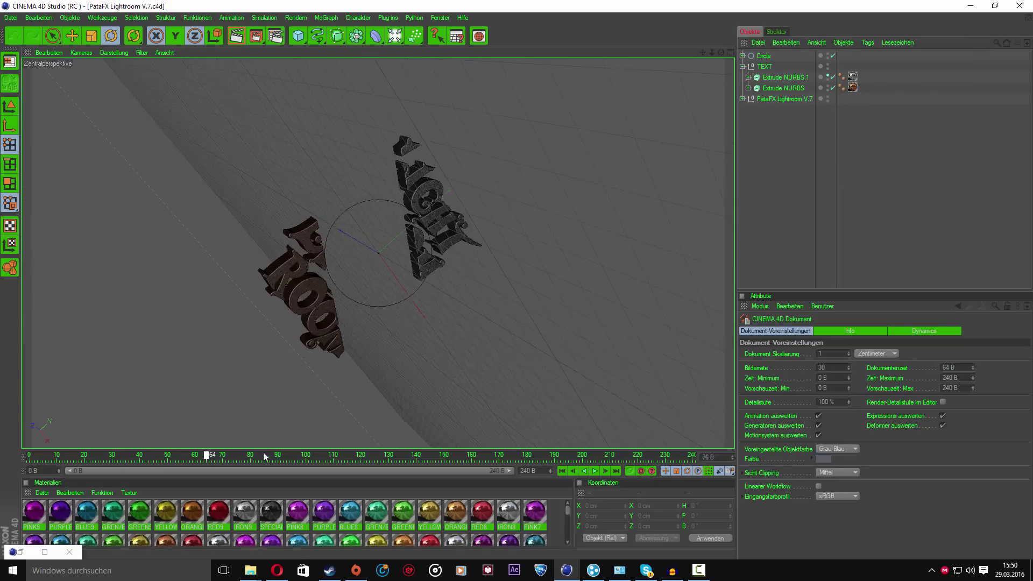
drag(263, 456, 217, 441)
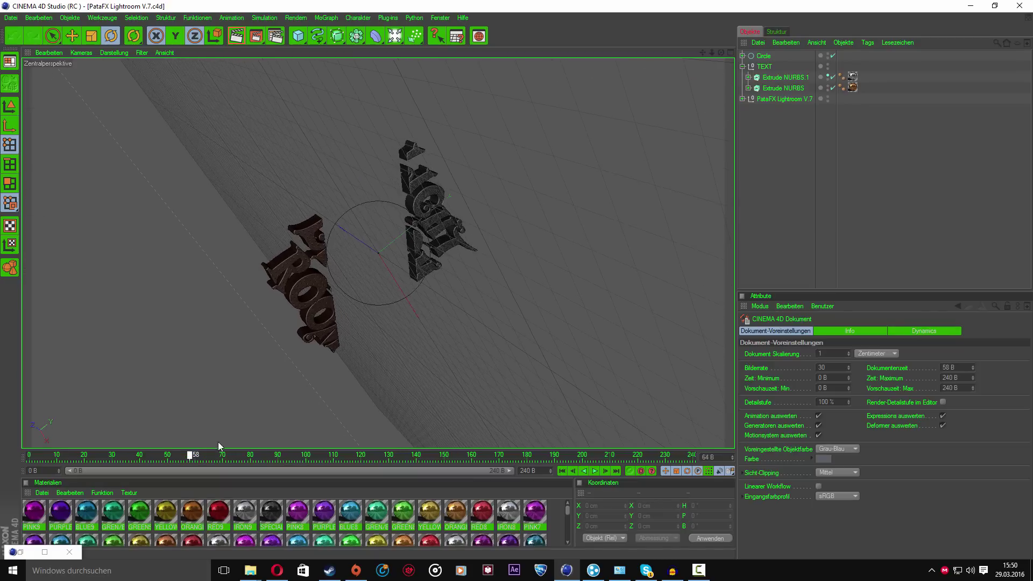
drag(218, 442, 375, 398)
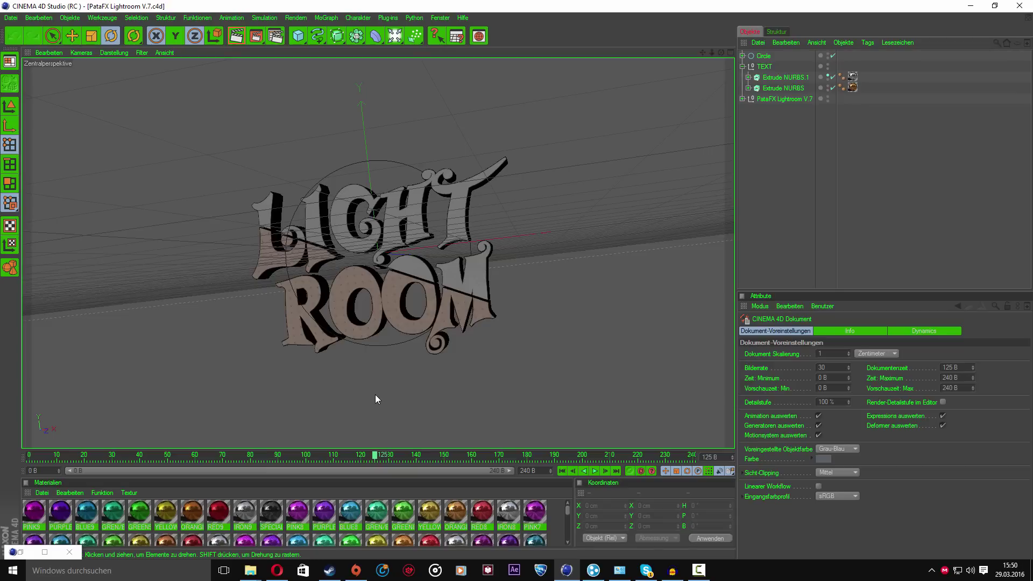
mouse_move(343, 454)
mouse_down()
mouse_move(134, 463)
mouse_move(321, 425)
mouse_up()
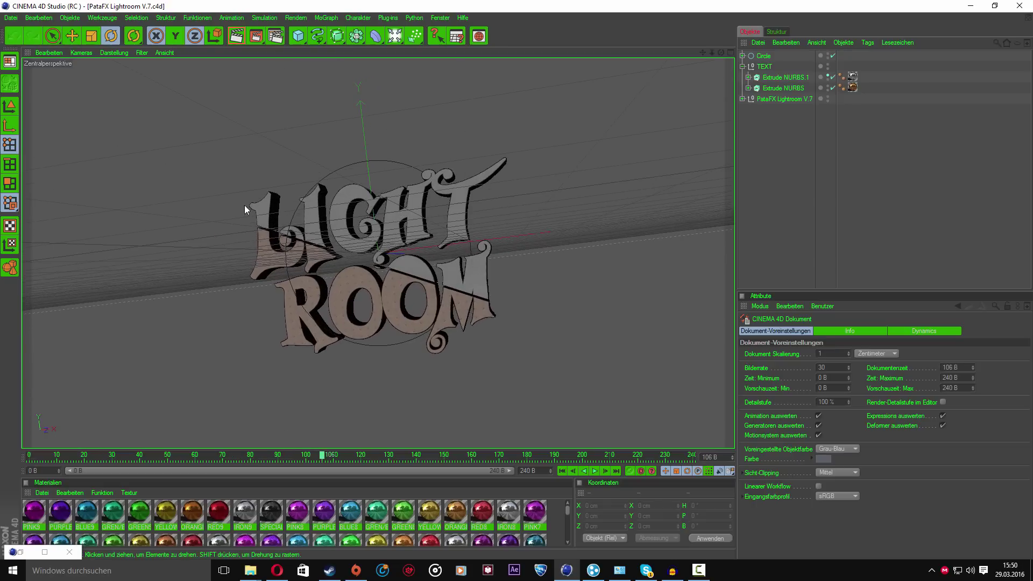
click(237, 39)
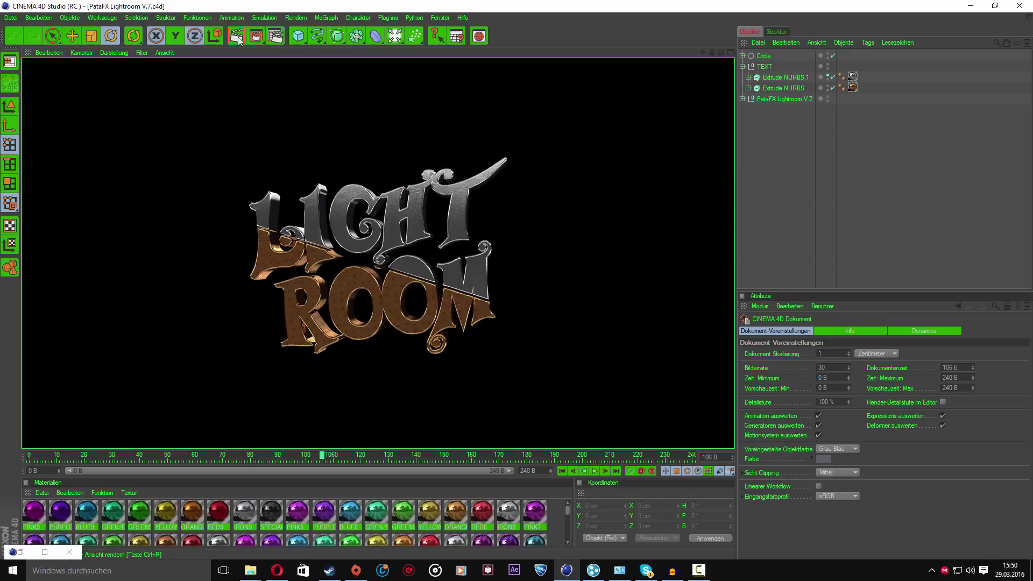
- Render test previews at frames 46 and 223, then add a new camera
drag(226, 452, 156, 455)
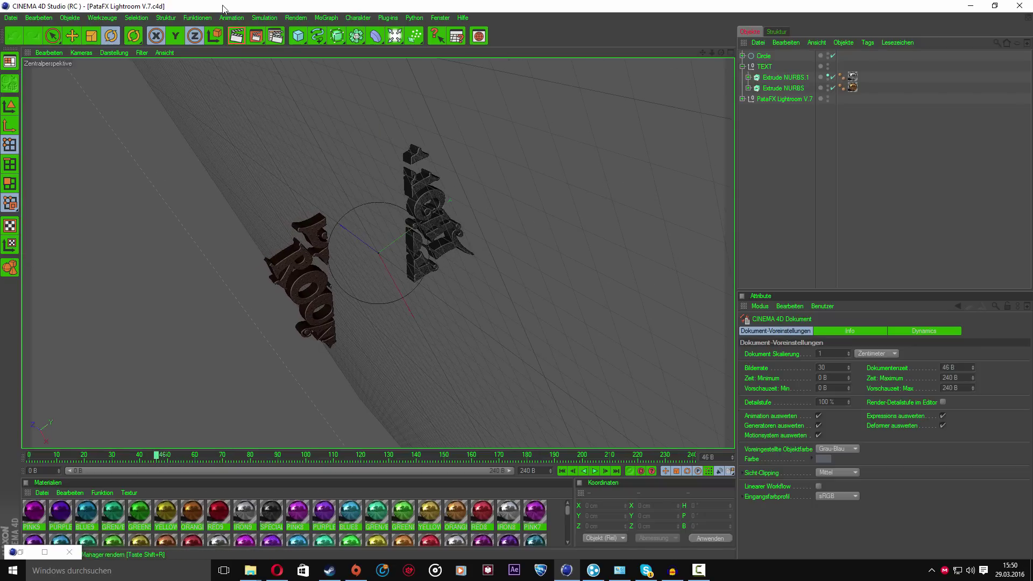
click(241, 35)
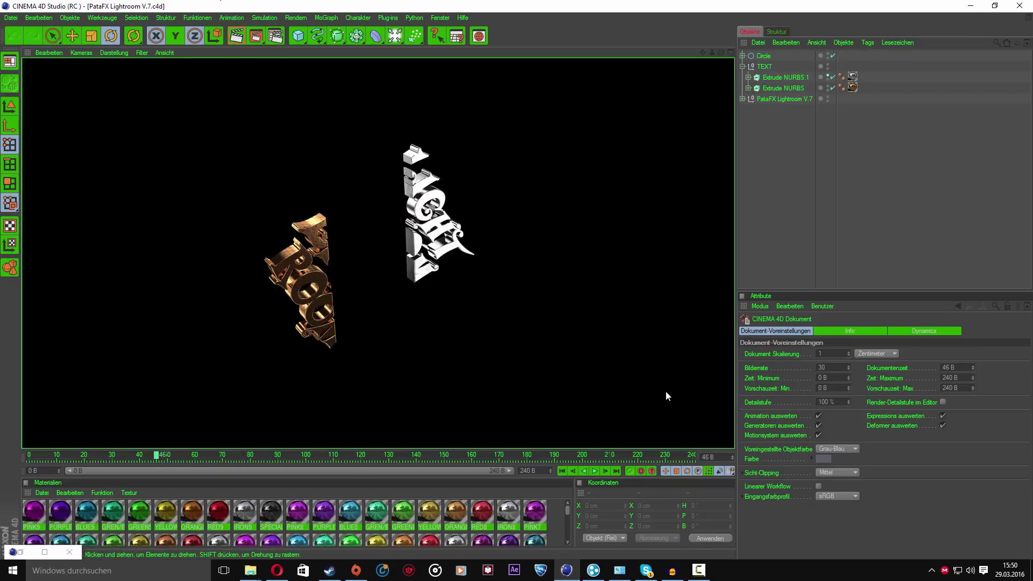
click(646, 455)
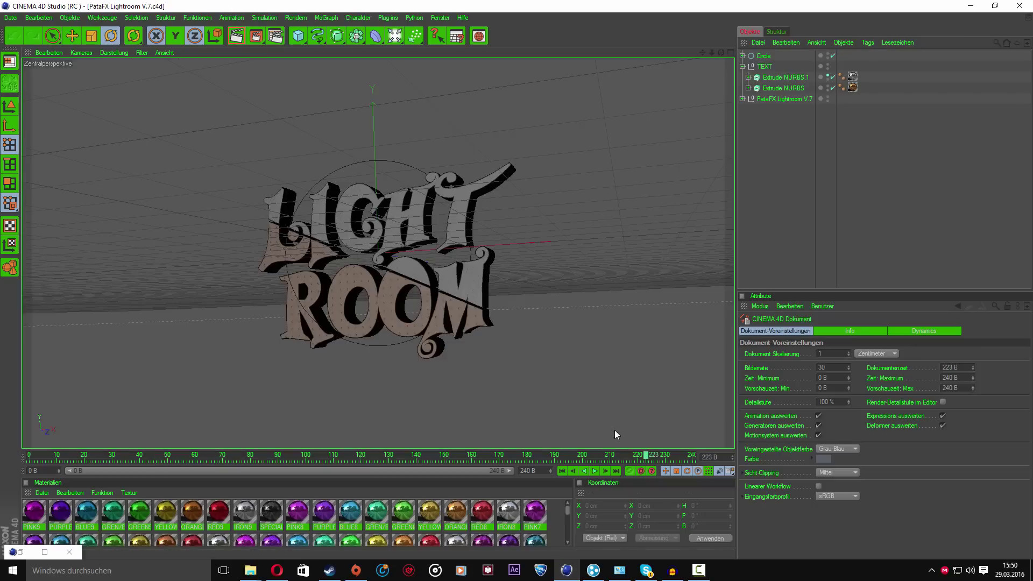
click(237, 36)
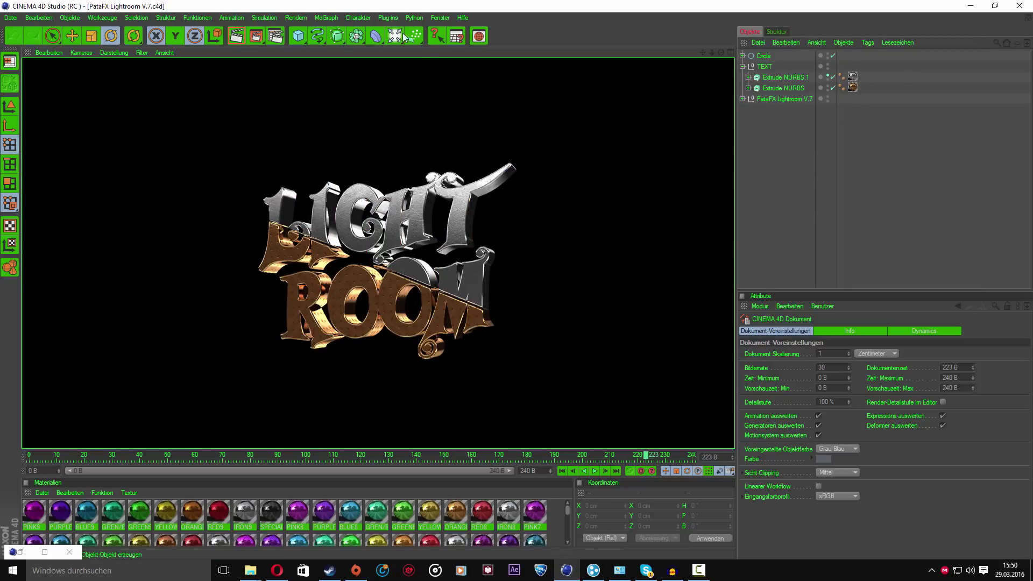
click(415, 35)
click(539, 124)
- Look through the new camera and set its X and Y position and heading to 0
click(830, 56)
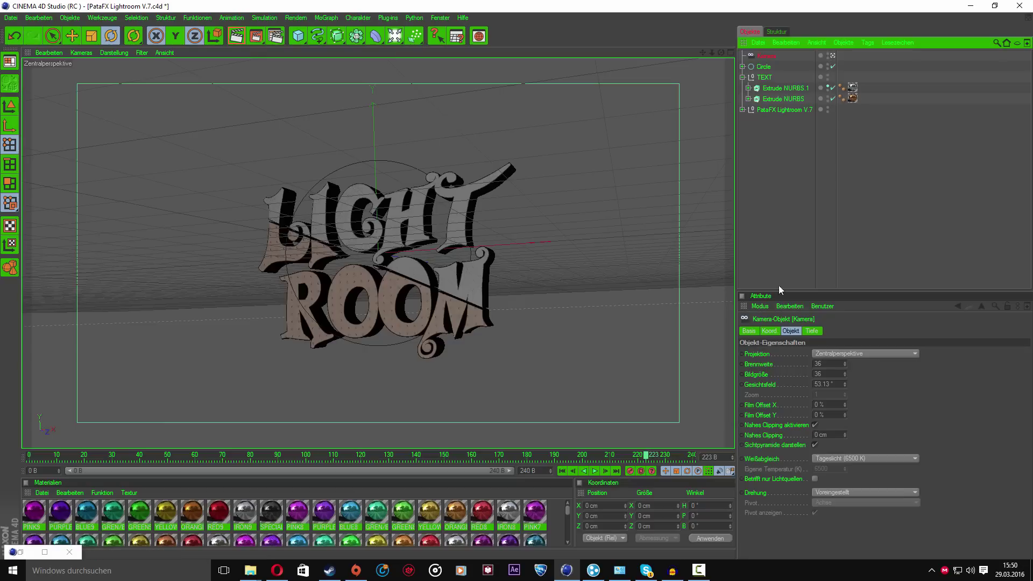
click(774, 332)
double_click(787, 353)
text(0)
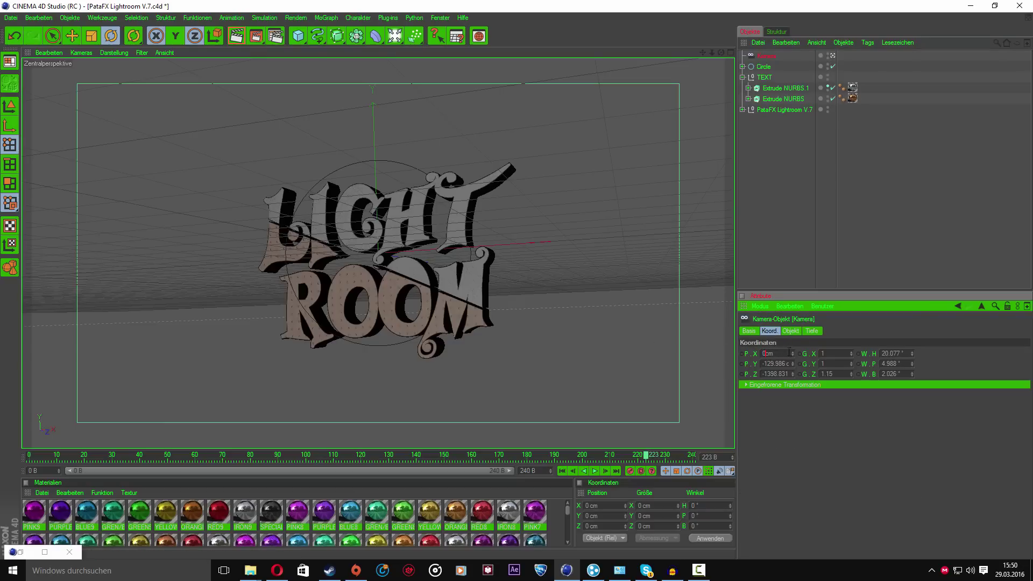
double_click(777, 364)
text(0cm)
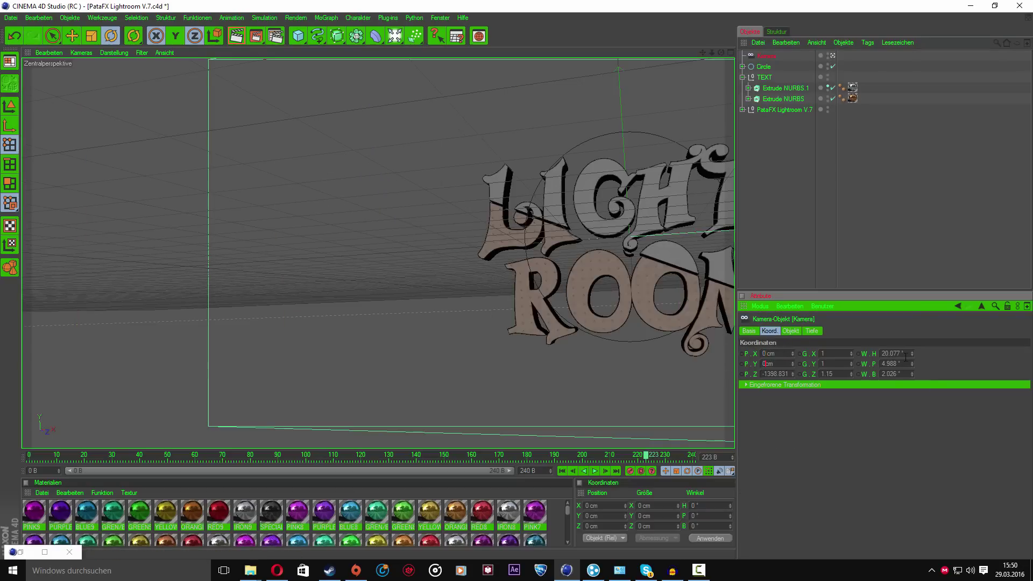
text(0)
key(Tab)
text(0)
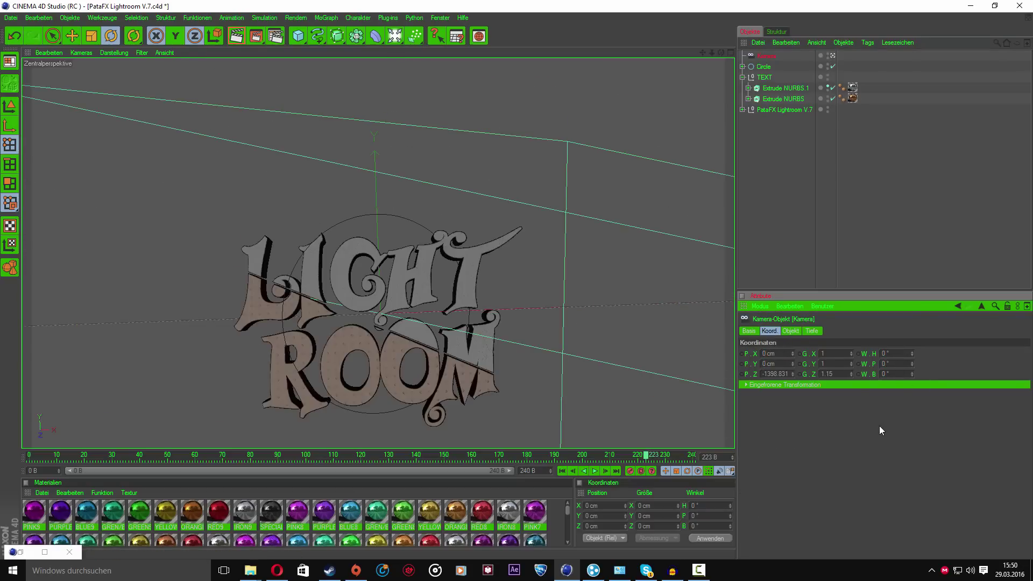
- Set the camera's field of view to 100°
click(800, 333)
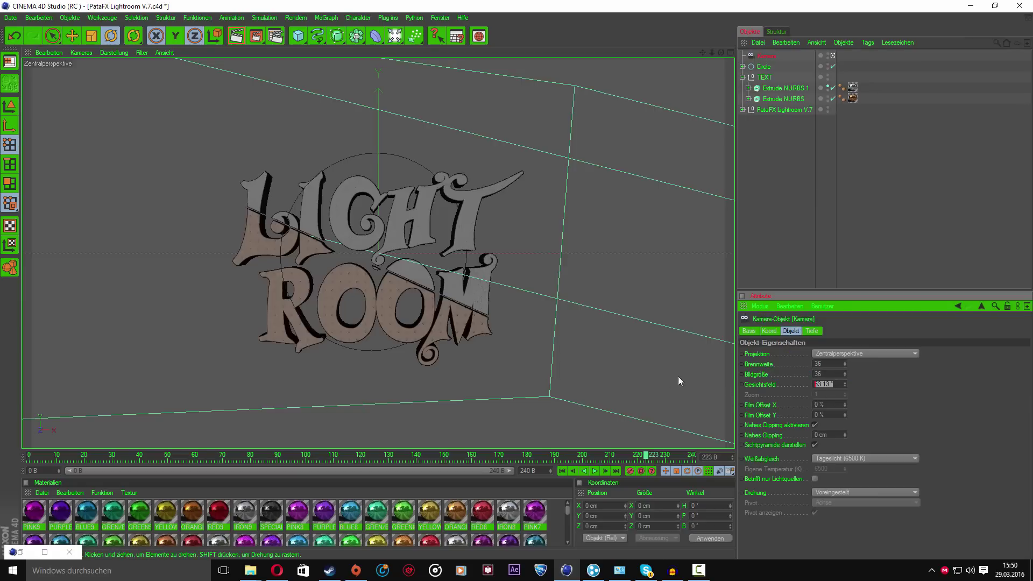
text(100)
key(Return)
scroll(536, 357, up, 2)
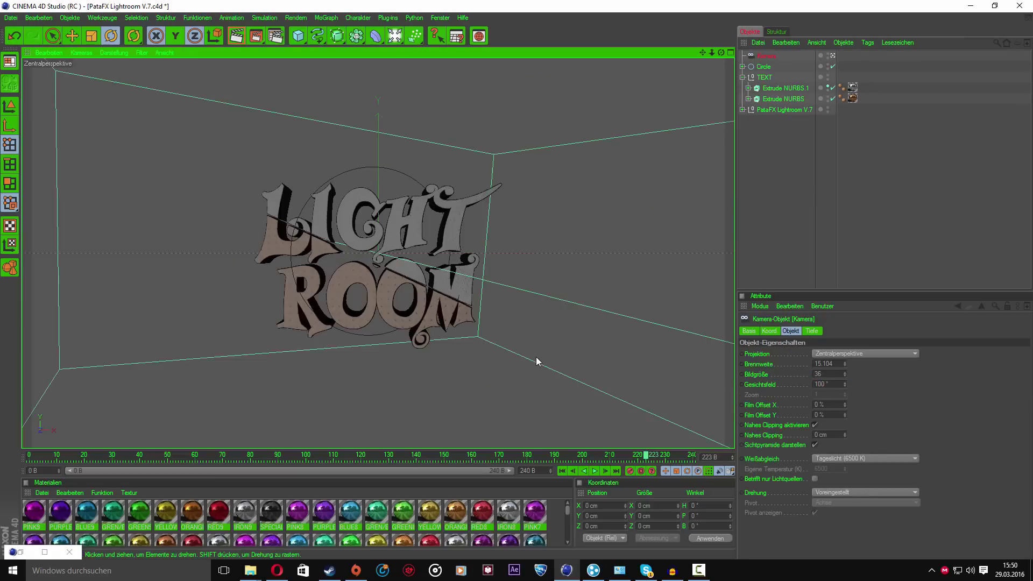
scroll(536, 357, up, 2)
scroll(536, 357, up, 2)
scroll(536, 357, up, 3)
scroll(535, 357, down, 2)
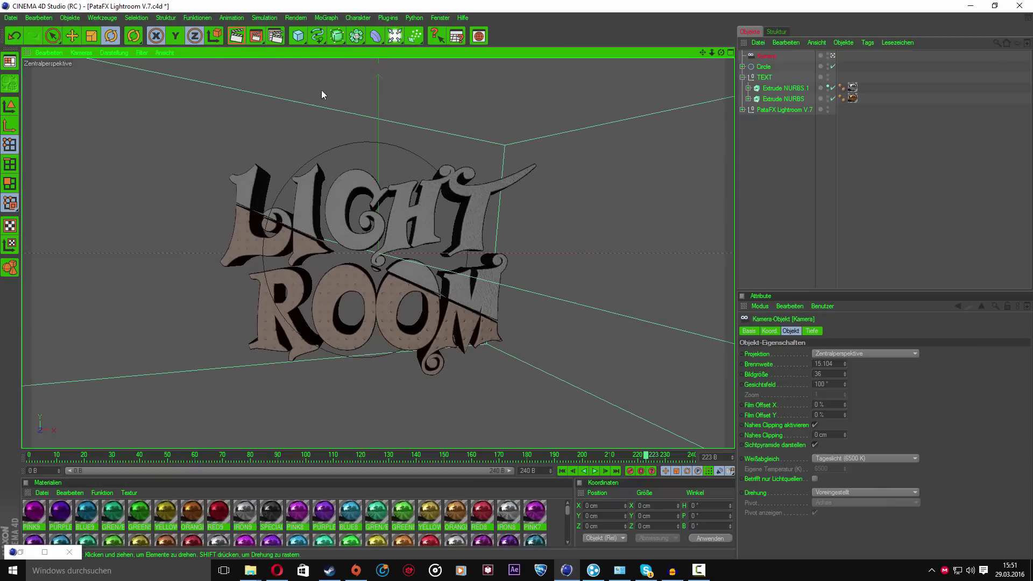
- Render through the new camera, then orbit and pan closer to the text and render again
click(242, 40)
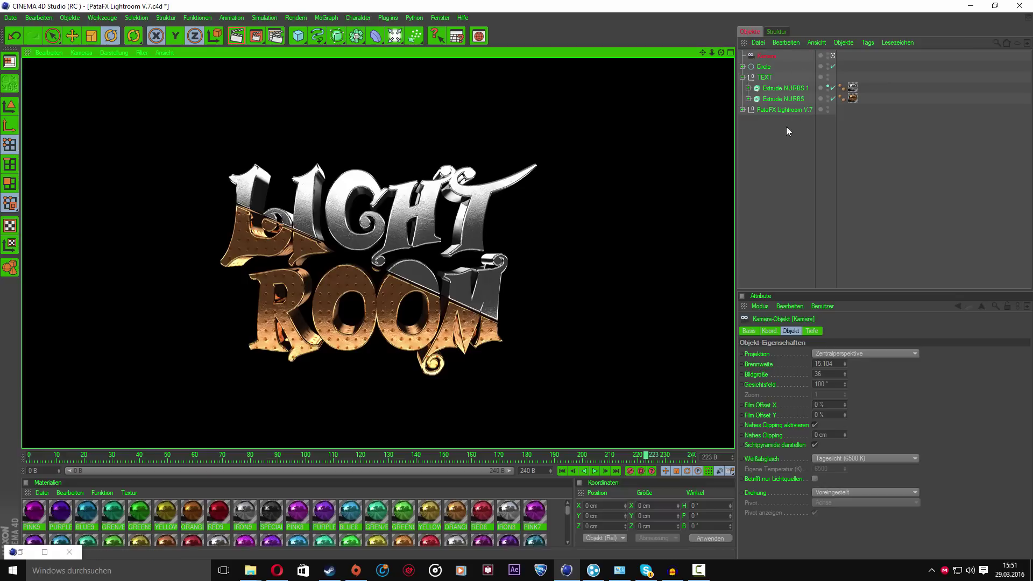
click(823, 63)
drag(722, 53, 646, 59)
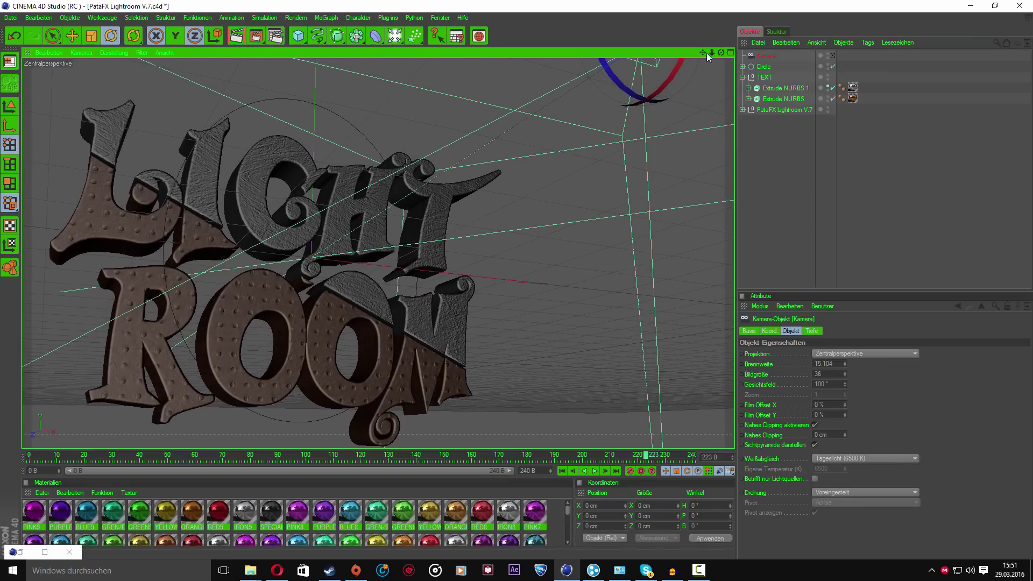
mouse_move(703, 53)
mouse_down()
mouse_move(735, 51)
mouse_move(460, 257)
mouse_up()
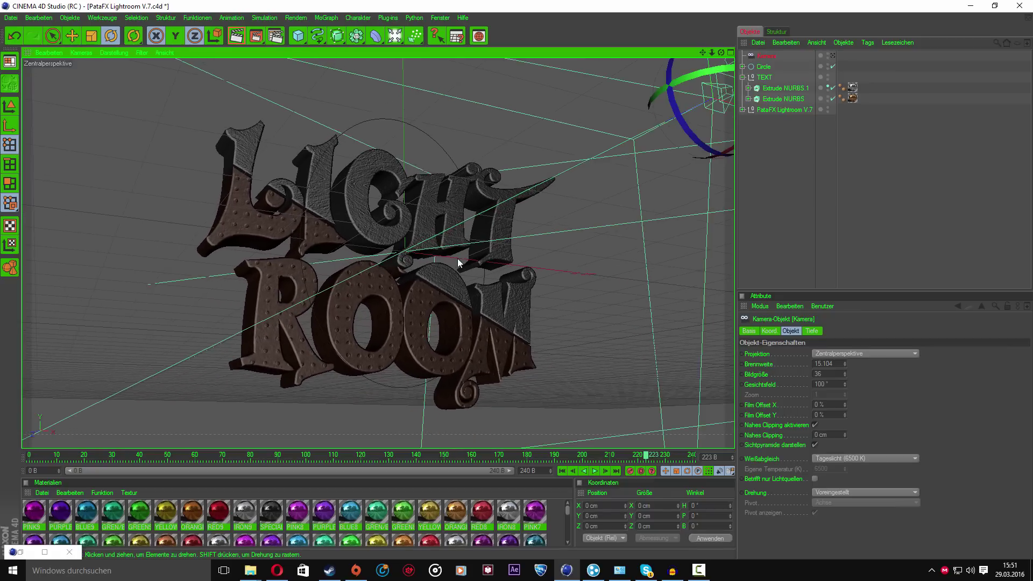
drag(459, 257, 377, 221)
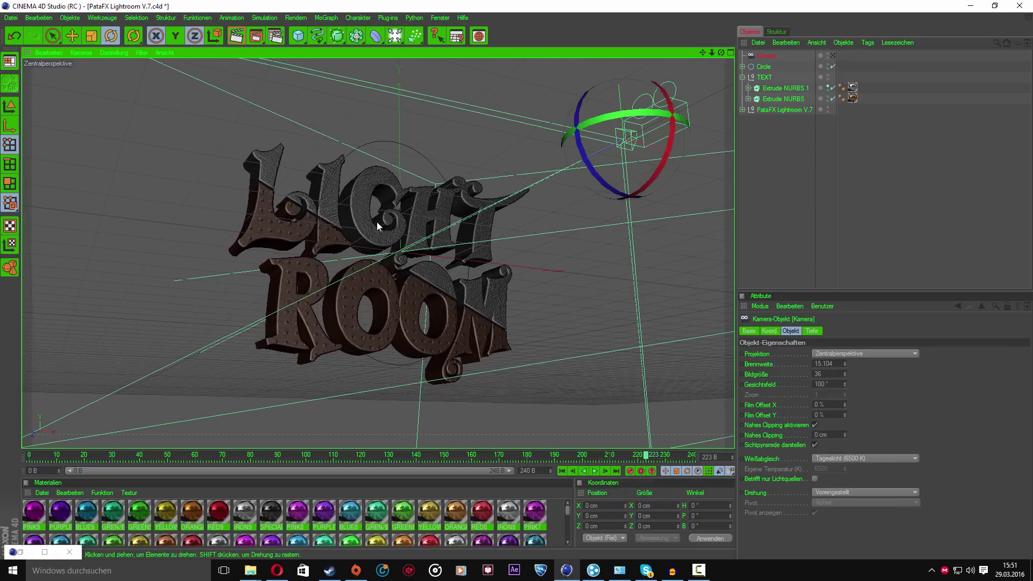
click(238, 36)
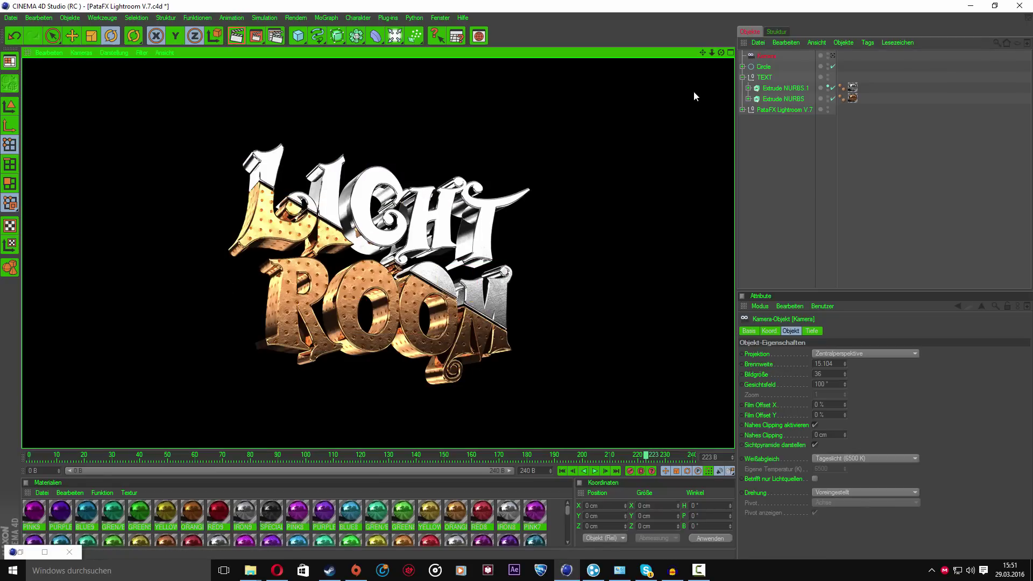
- Deselect the camera, frame the LIGHT ROOM text larger and render it
drag(702, 52, 694, 107)
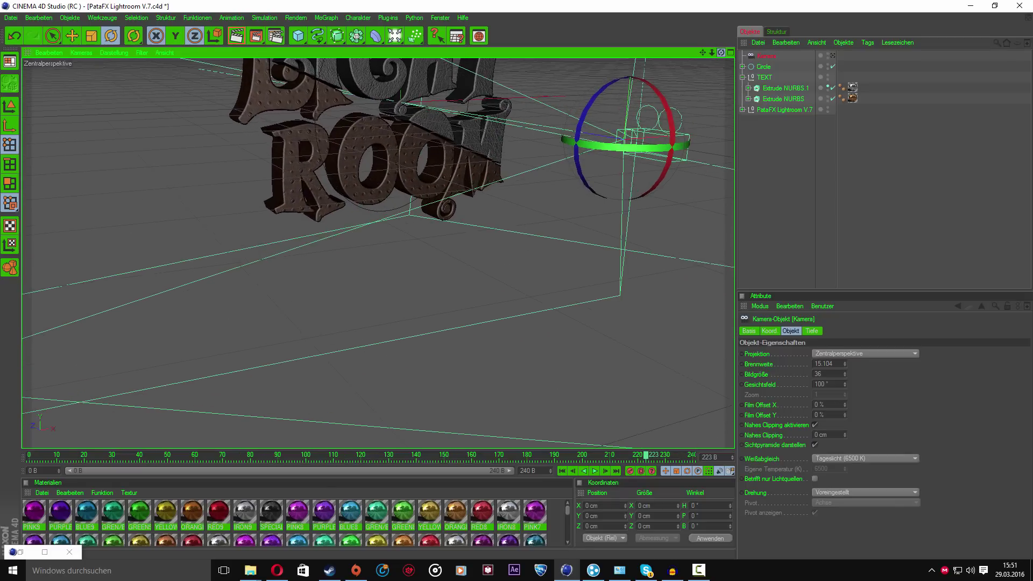
click(784, 214)
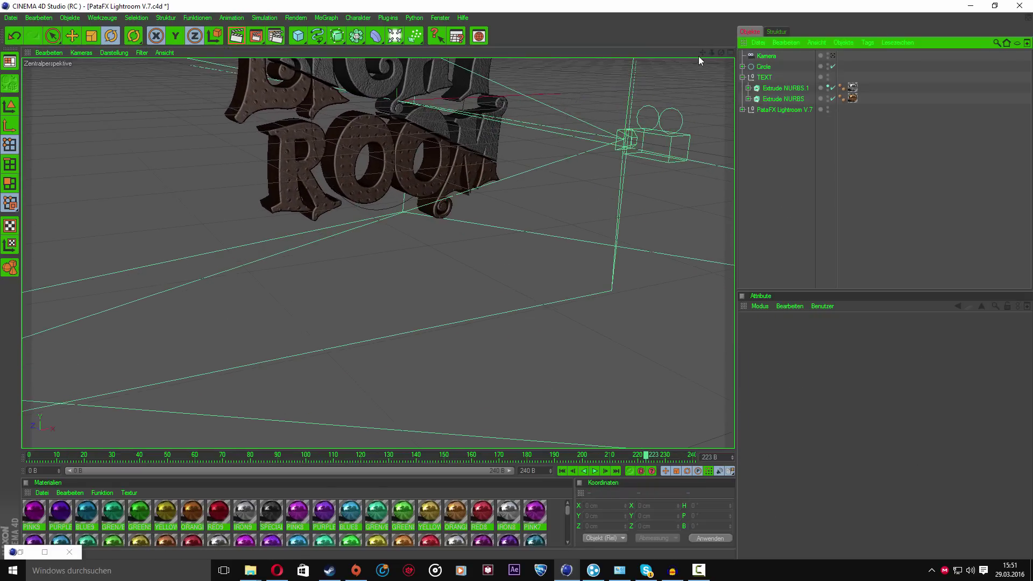
mouse_move(703, 52)
mouse_down()
mouse_move(702, 76)
mouse_move(227, 24)
mouse_up()
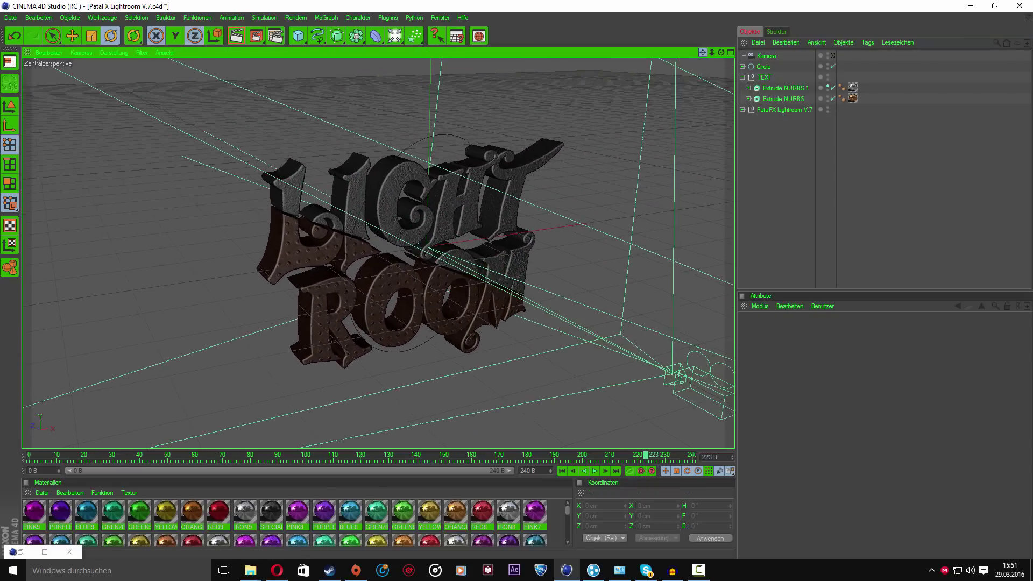
click(239, 37)
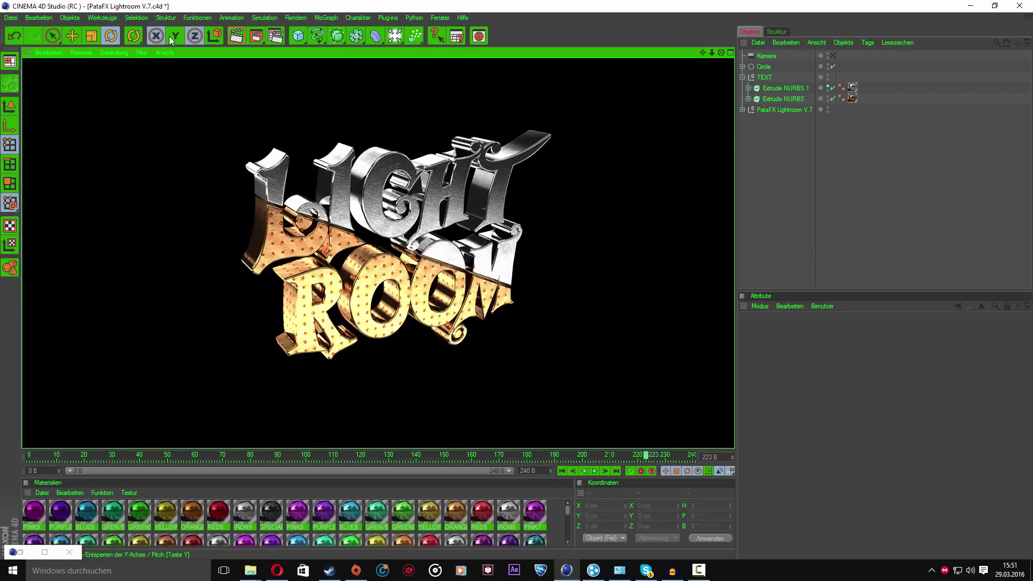
- Clear the render, view through the Camera under Circle, and enlarge the Material Manager
click(176, 37)
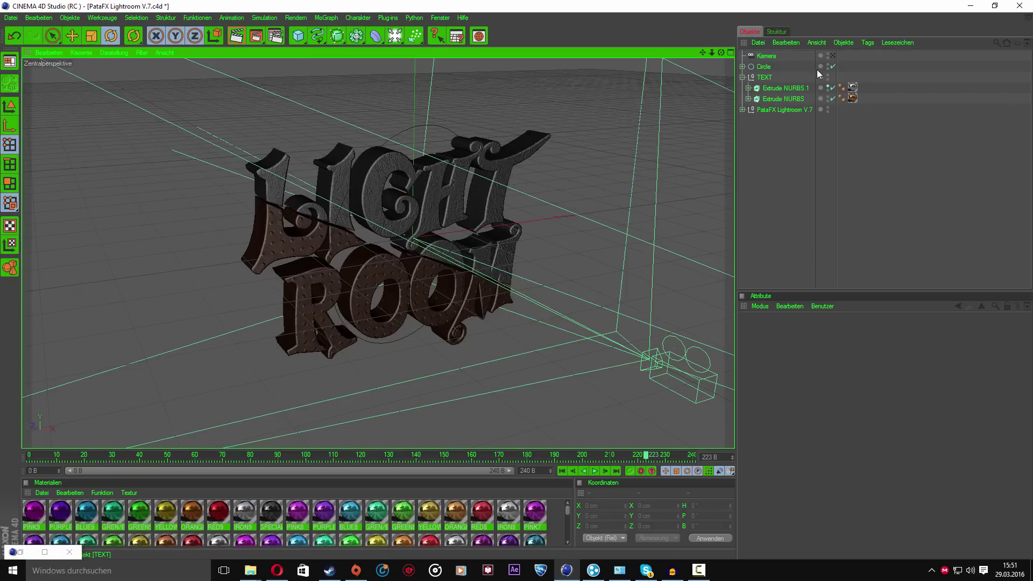
click(743, 66)
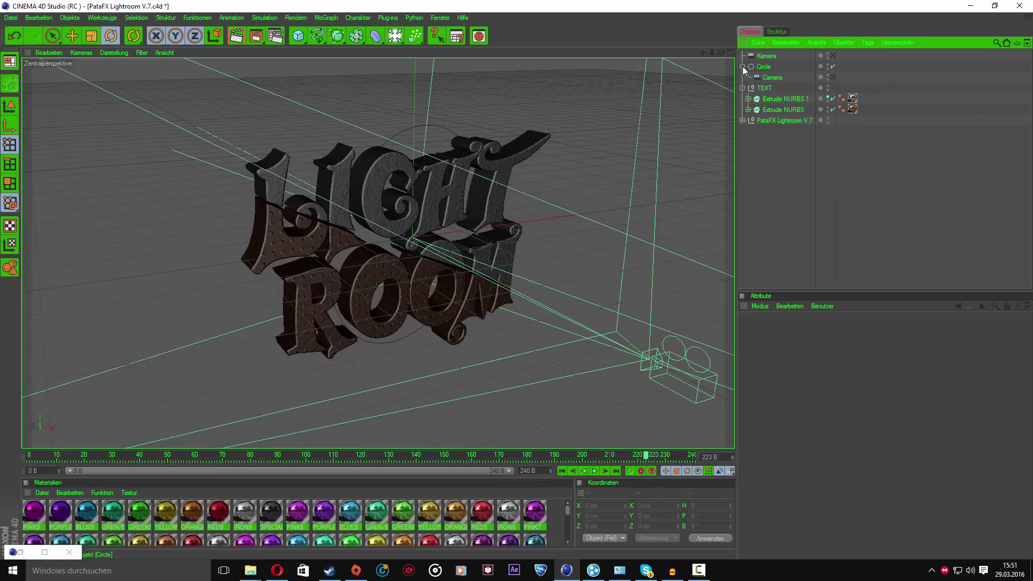
click(833, 77)
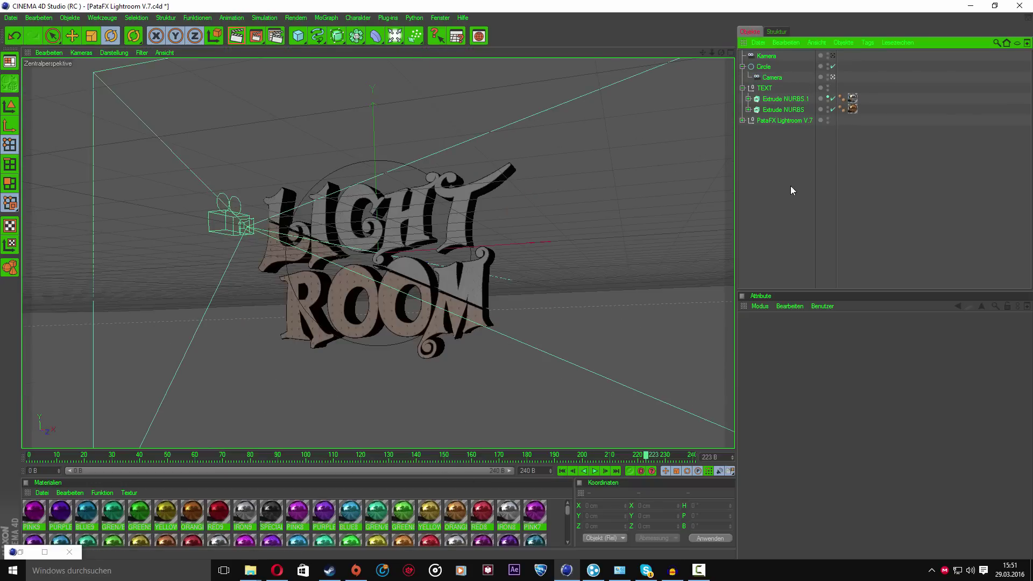
scroll(417, 514, down, 5)
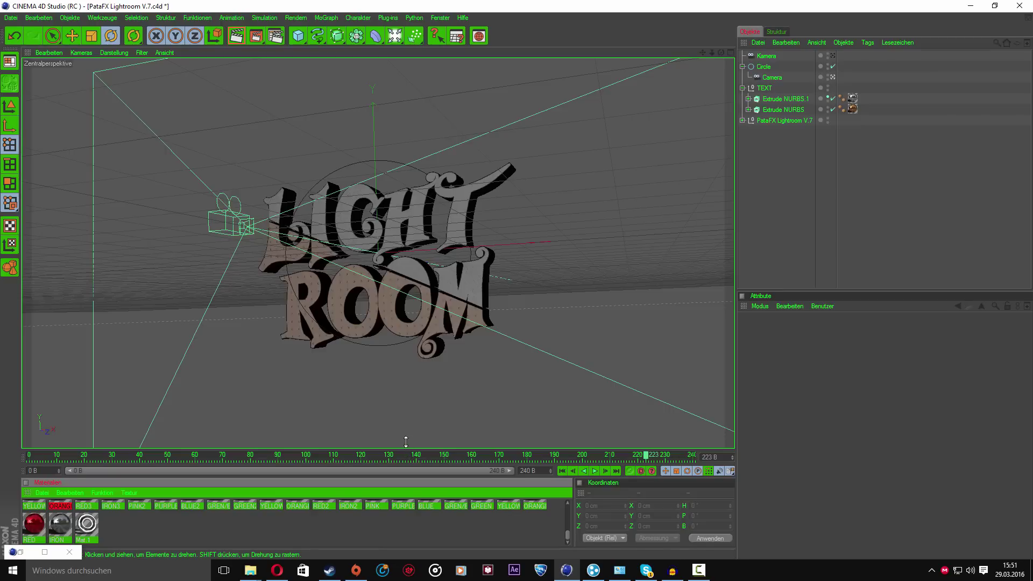
drag(405, 450, 409, 378)
- Inspect the ORANGE3 texture tag on ROOM and the IRON7 tag on LIGHT
scroll(440, 452, up, 2)
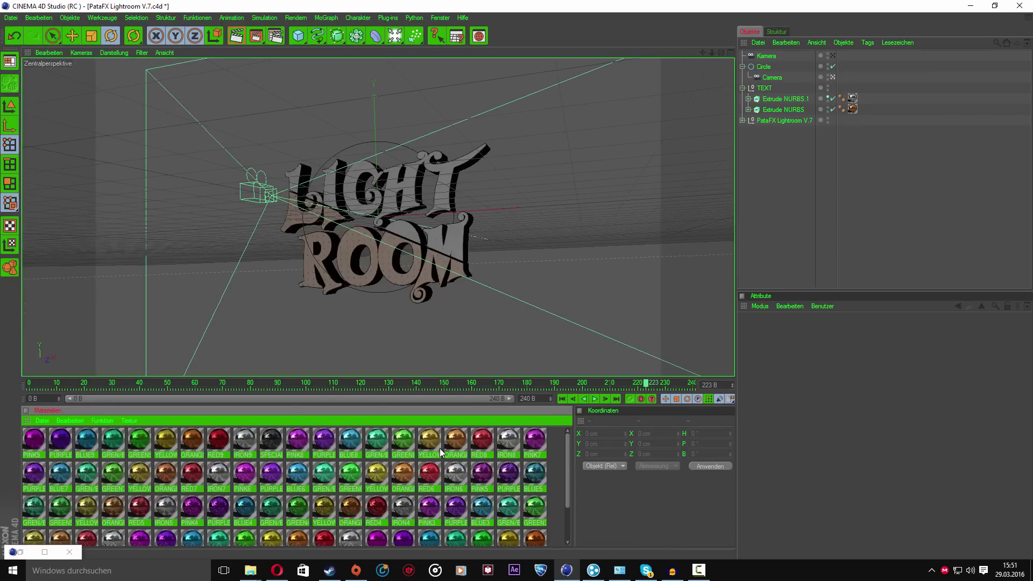
click(853, 109)
scroll(430, 464, down, 2)
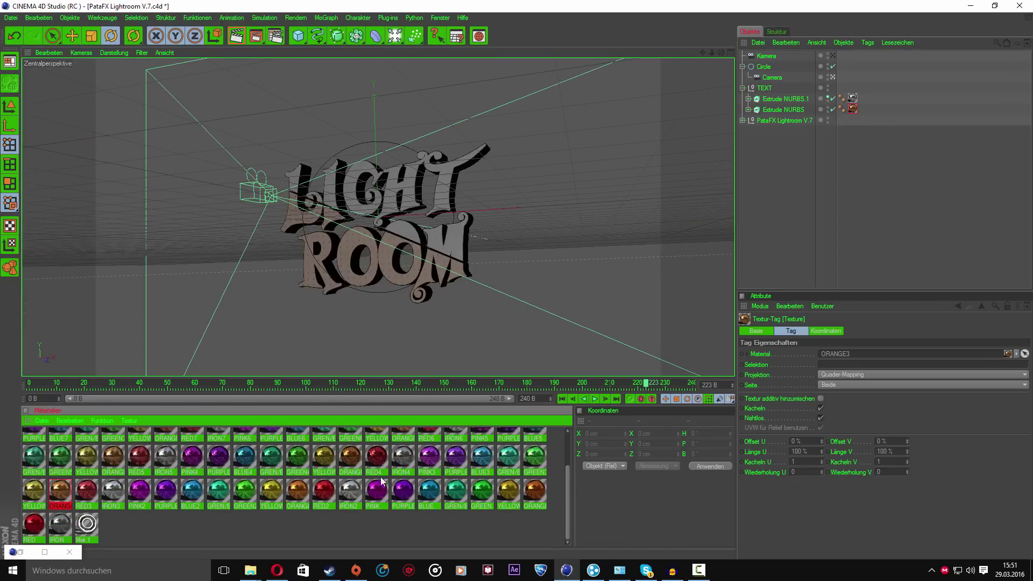
click(71, 493)
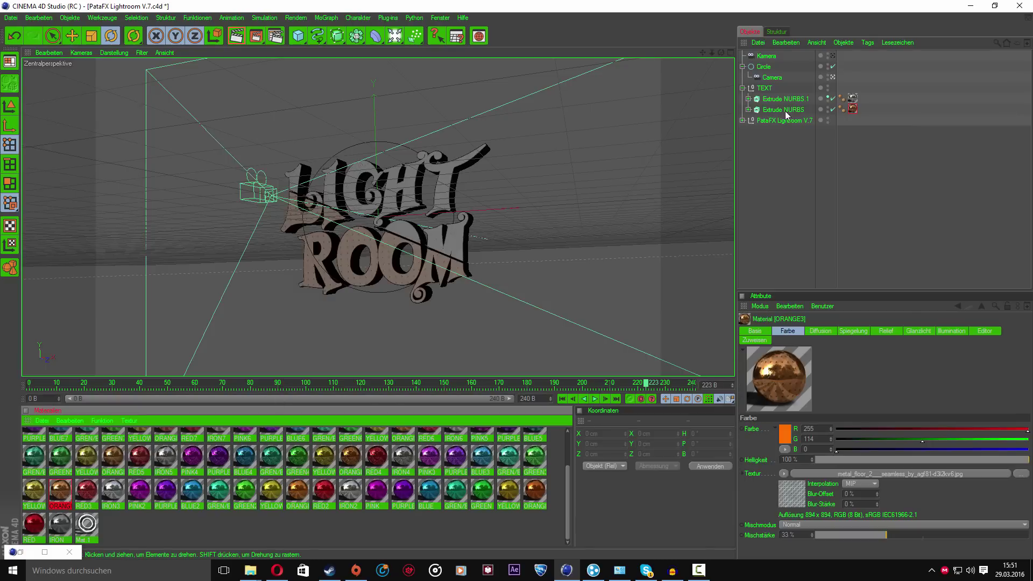
click(852, 99)
scroll(360, 486, up, 2)
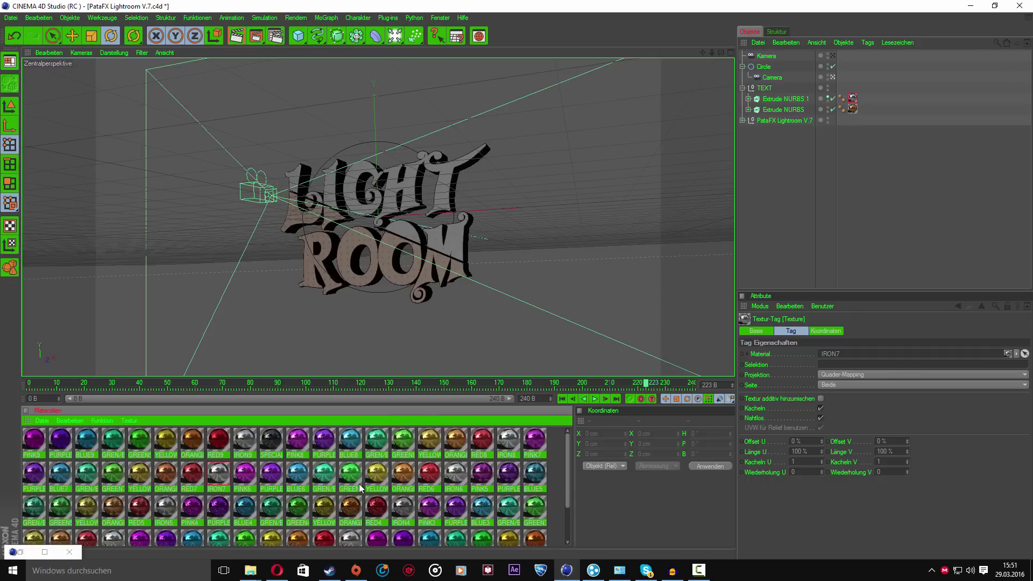
click(220, 479)
scroll(222, 480, down, 1)
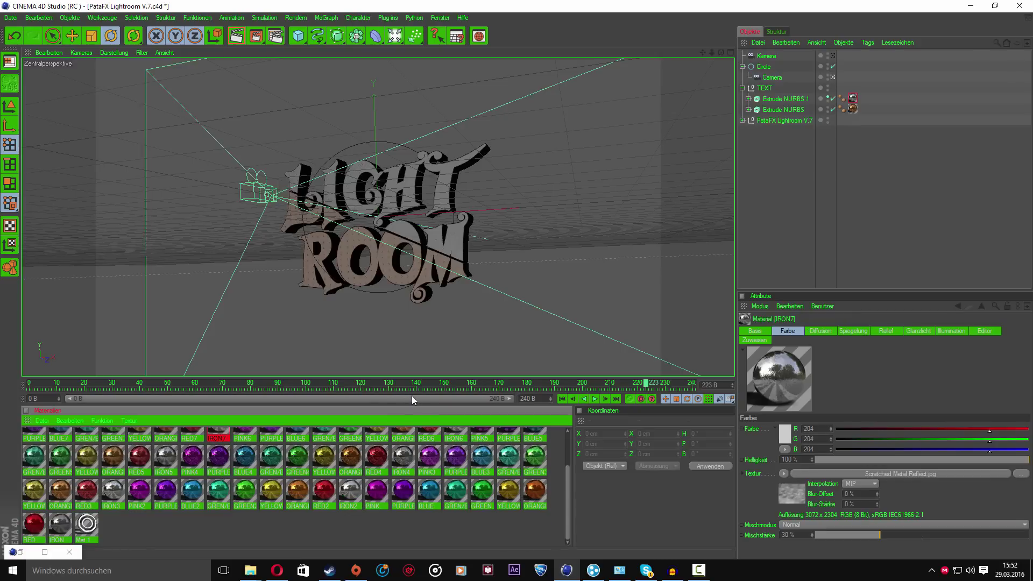
- Apply the IRON material to the LIGHT text, render the view, and open the OFF-TOPIC Skype chat
click(59, 524)
drag(856, 80, 852, 98)
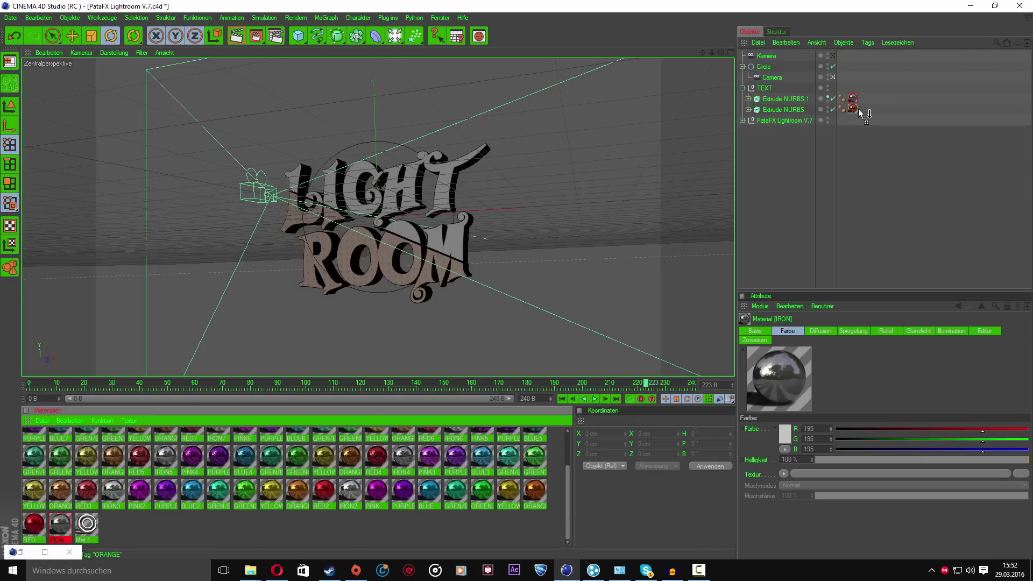
click(237, 38)
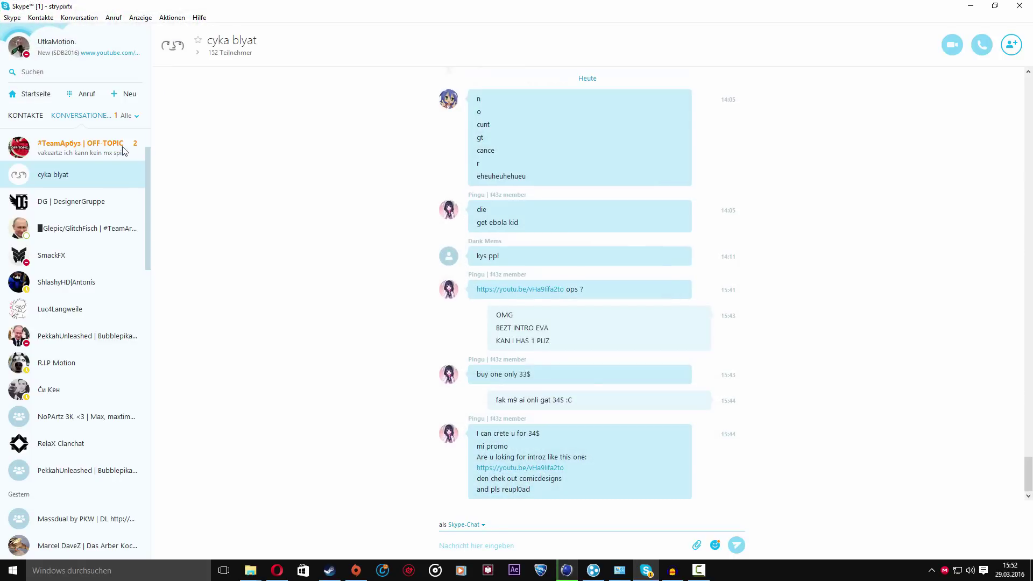
click(124, 151)
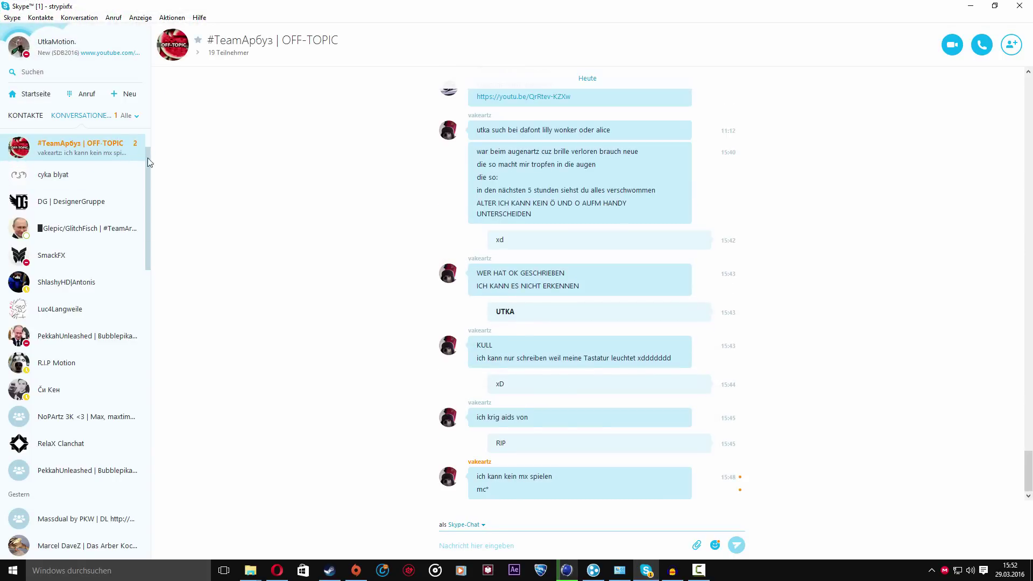
- Send 'xd' in the OFF-TOPIC chat and minimise Skype
click(534, 550)
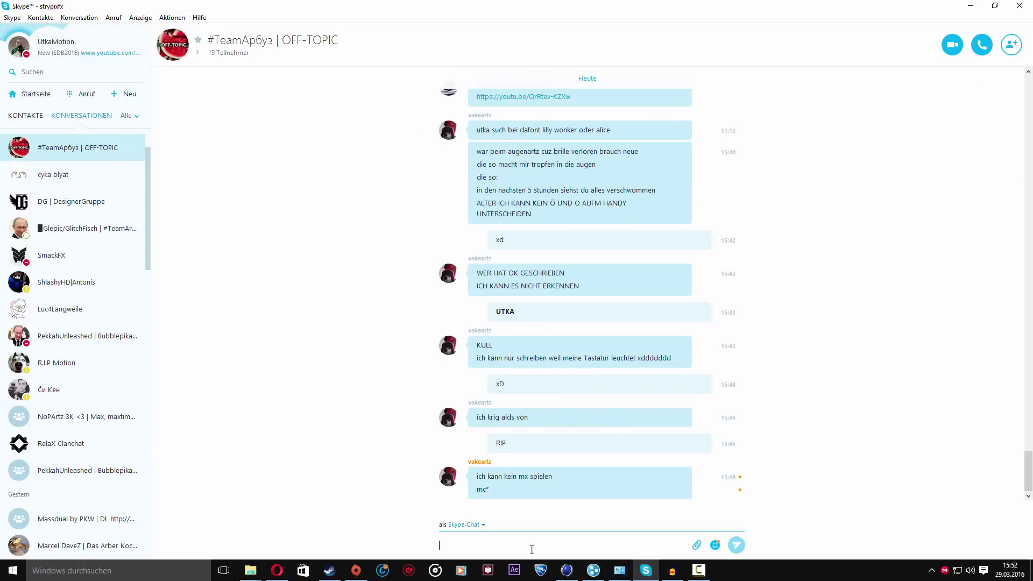
text(xd)
key(Return)
click(970, 6)
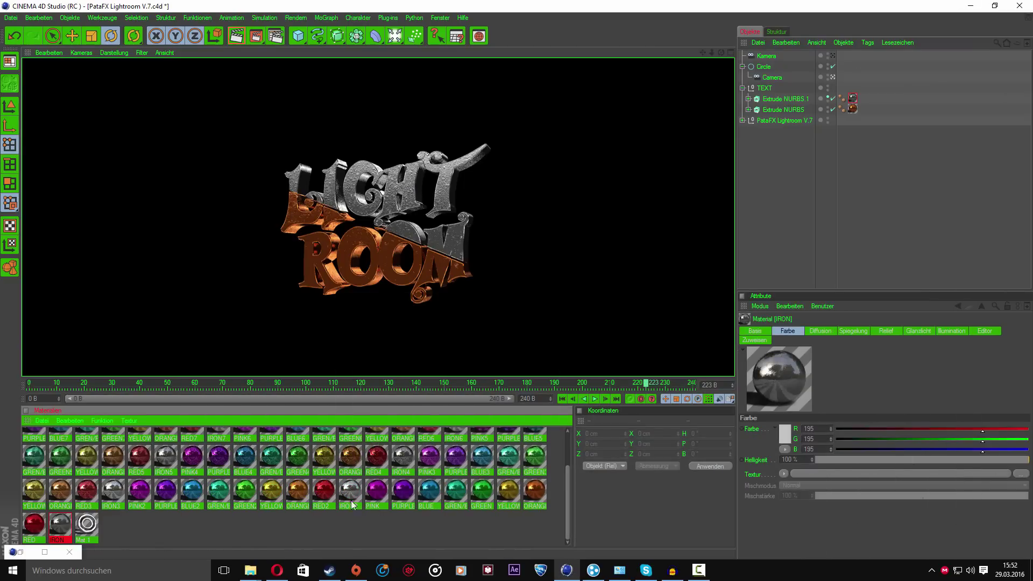
- Apply the ORANGE material to the ROOM text and render a test view
drag(816, 150, 853, 109)
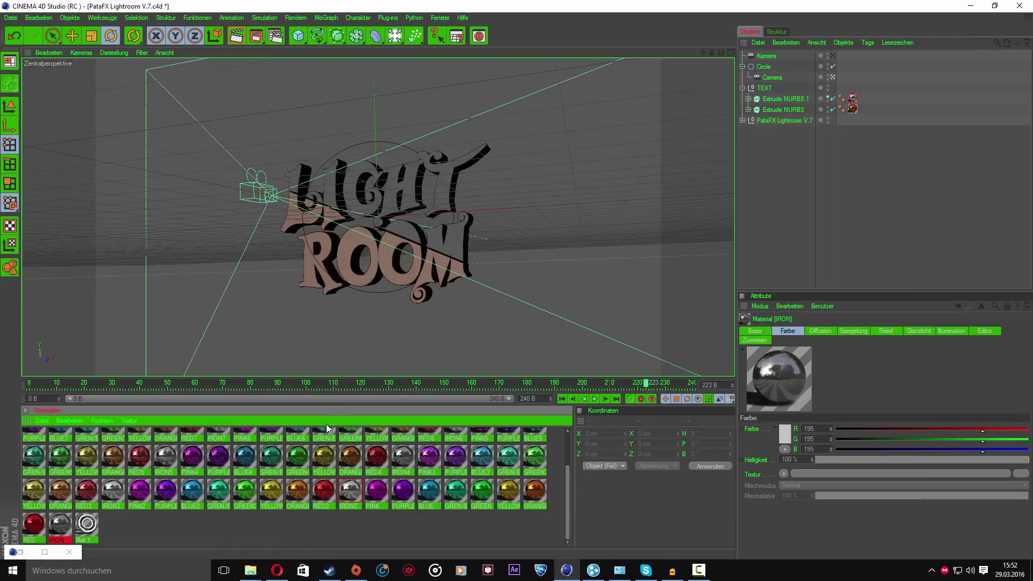
drag(303, 486, 853, 108)
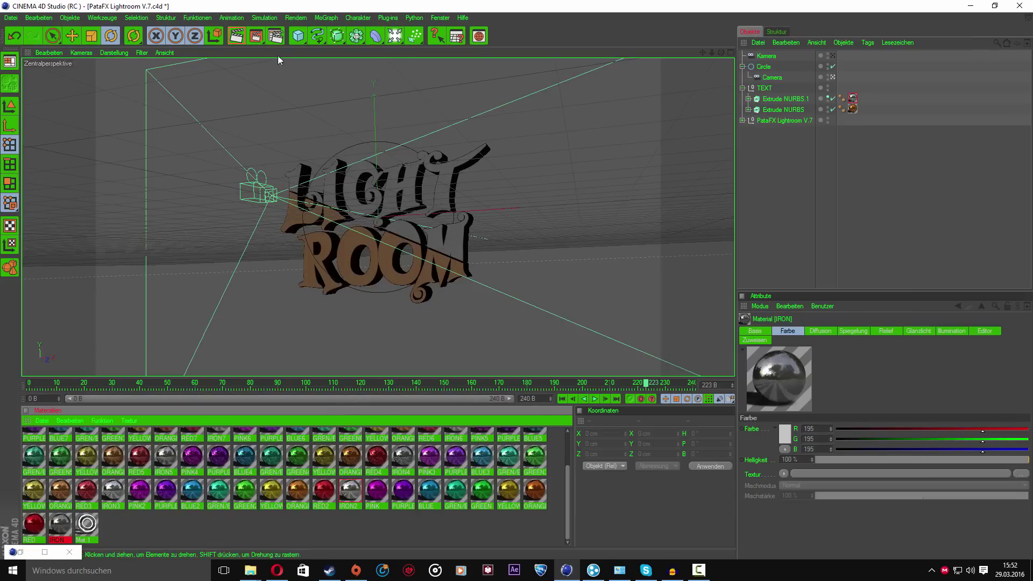
click(235, 38)
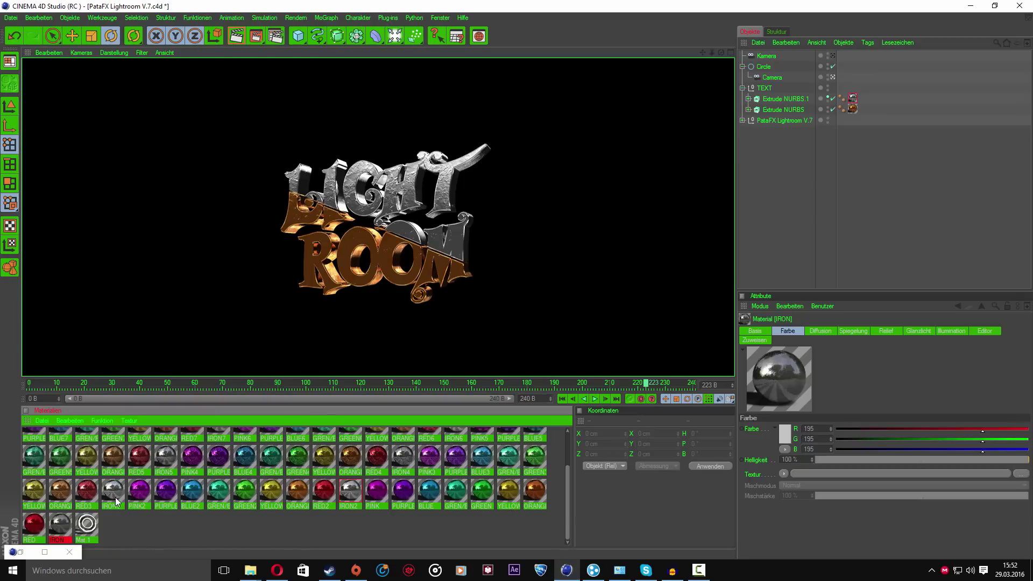
- Put another iron material on LIGHT and the IRON4 material on ROOM
drag(866, 113, 852, 98)
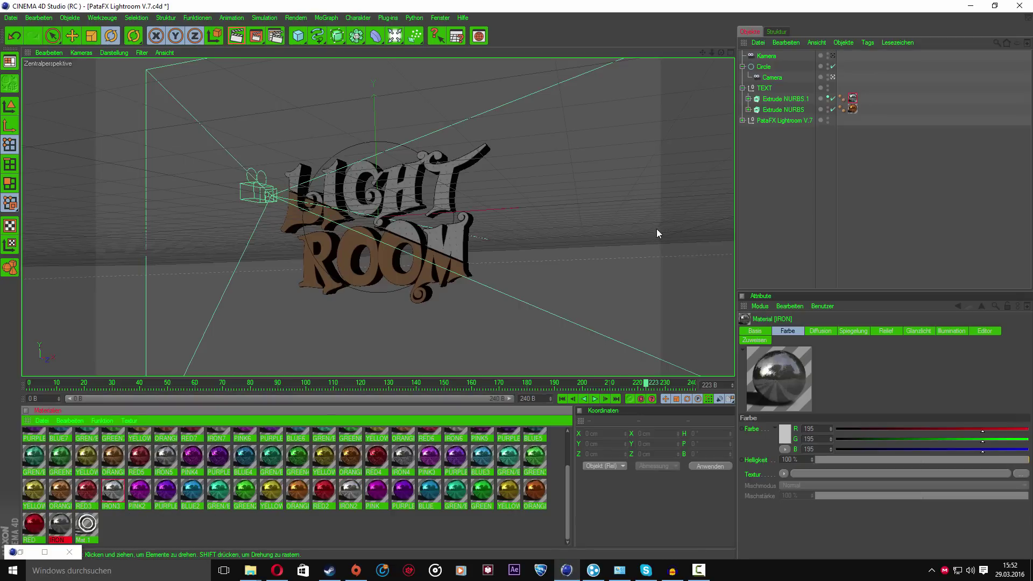
click(404, 461)
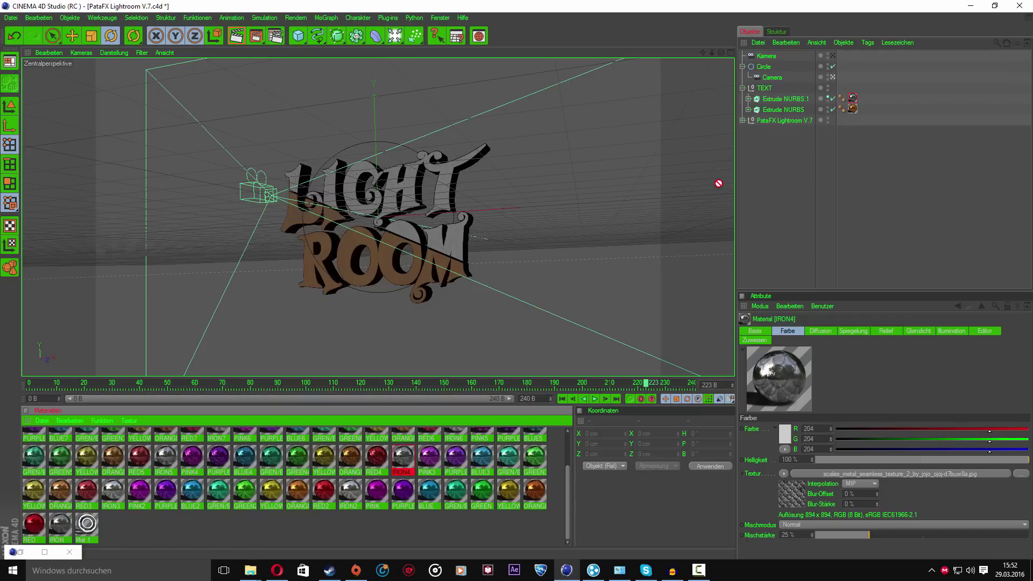
drag(853, 116, 852, 109)
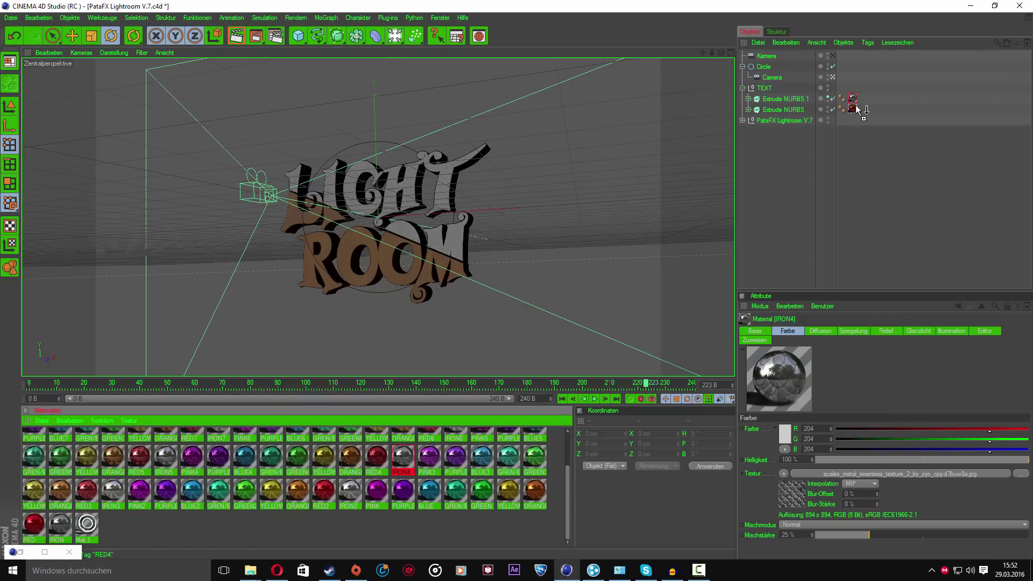
click(255, 37)
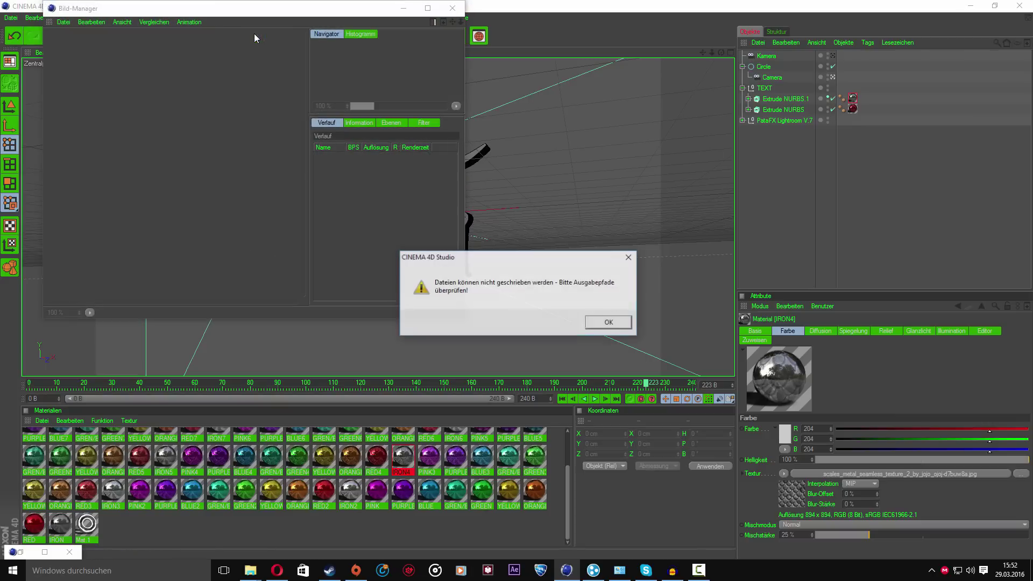
click(608, 324)
click(452, 8)
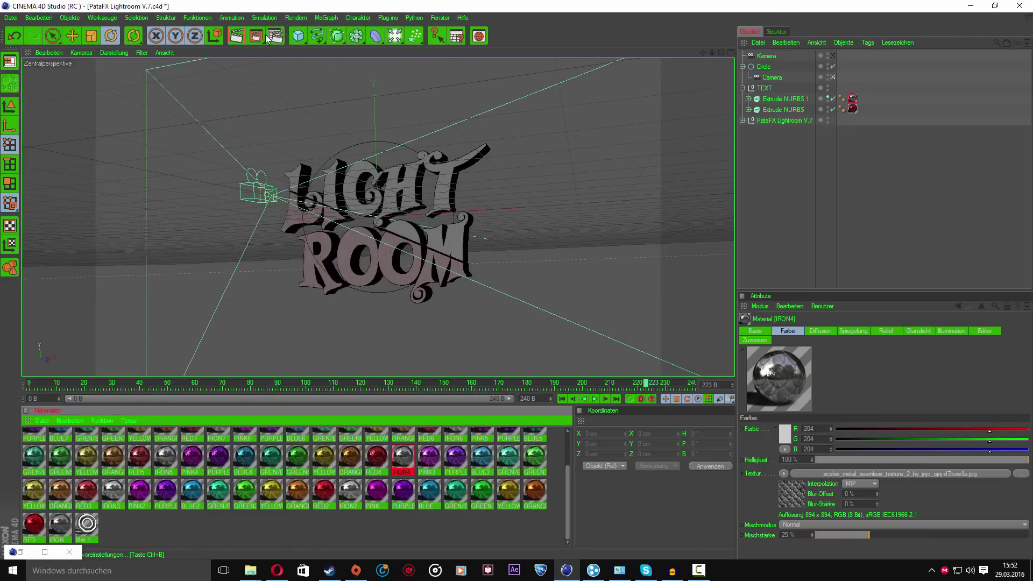
click(236, 38)
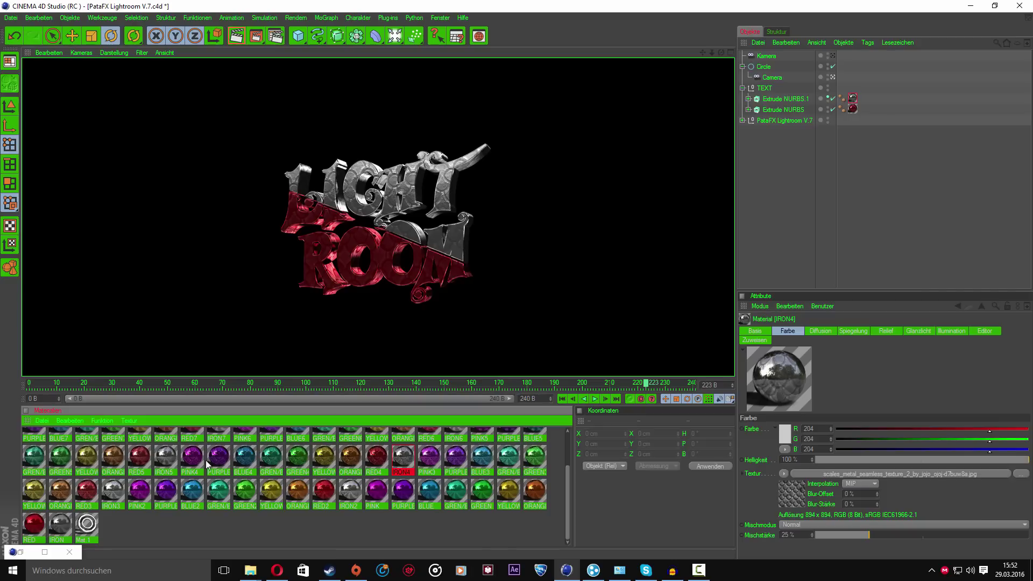
click(163, 463)
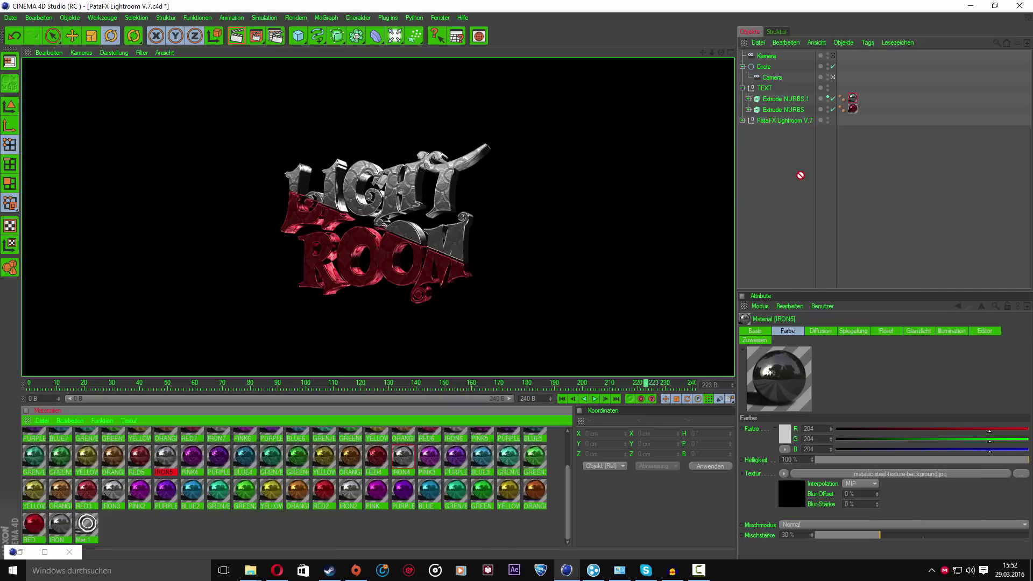
drag(801, 176, 171, 467)
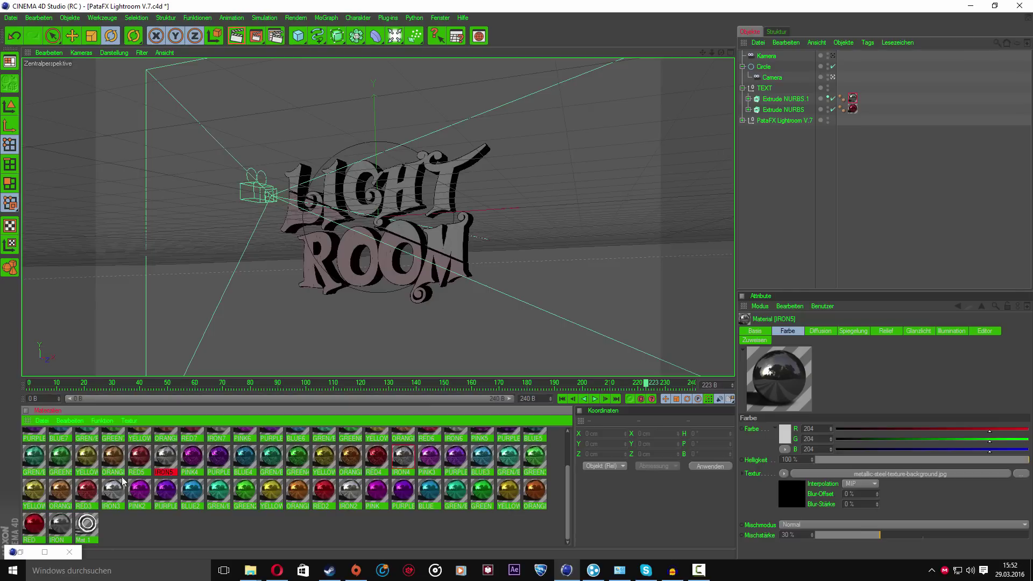
scroll(407, 487, up, 2)
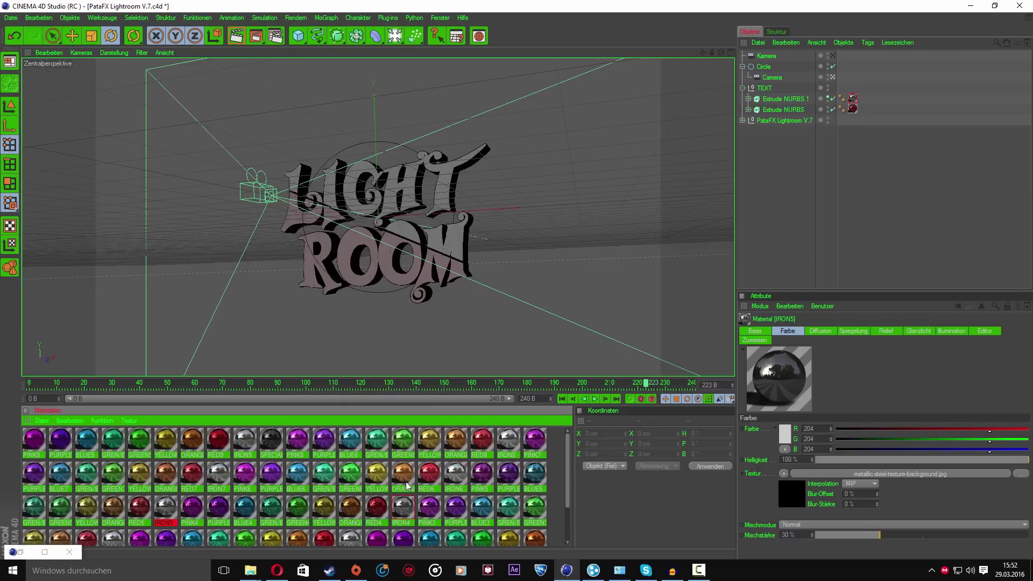
shift+click(481, 487)
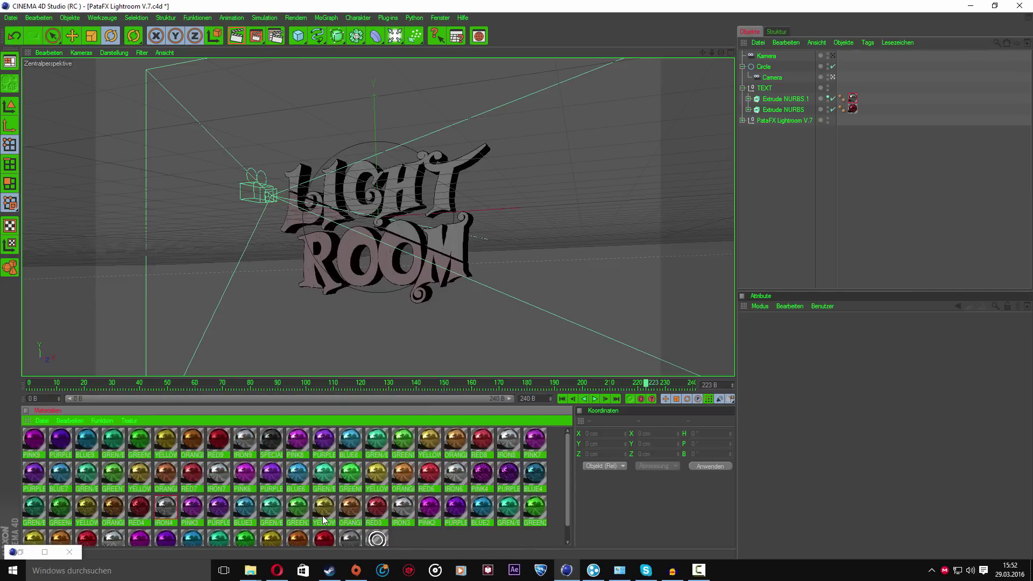
- Load IRON5 from the PataFX Lightroom V.7 Materials folder in the Content Browser
click(45, 552)
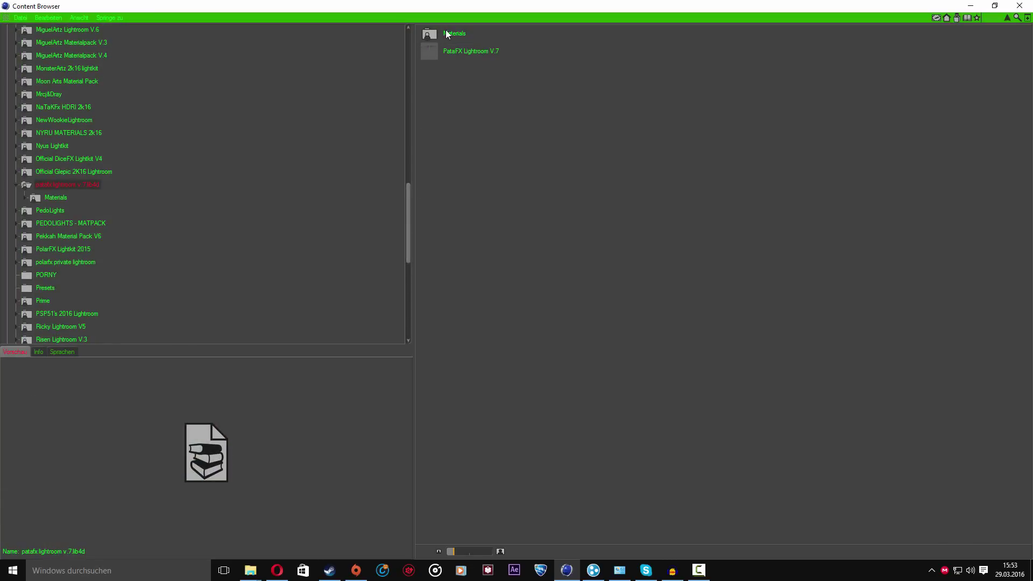
double_click(446, 33)
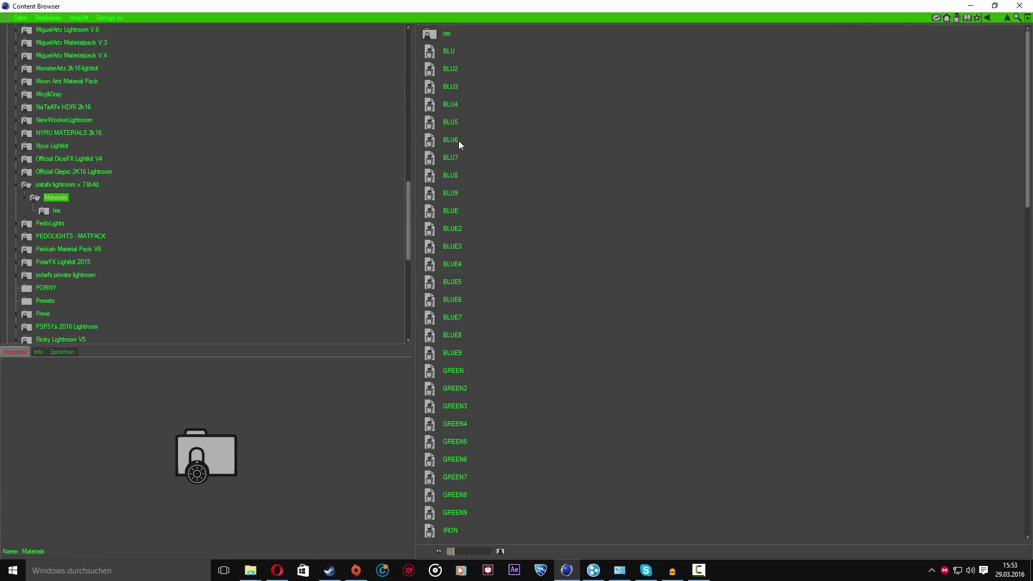
click(440, 123)
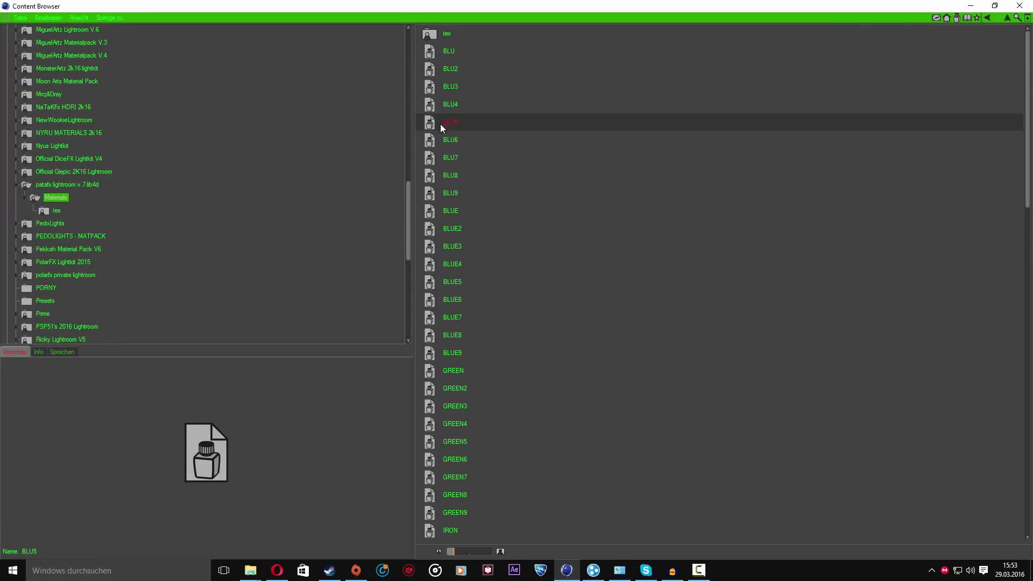
scroll(475, 425, down, 15)
scroll(475, 425, up, 7)
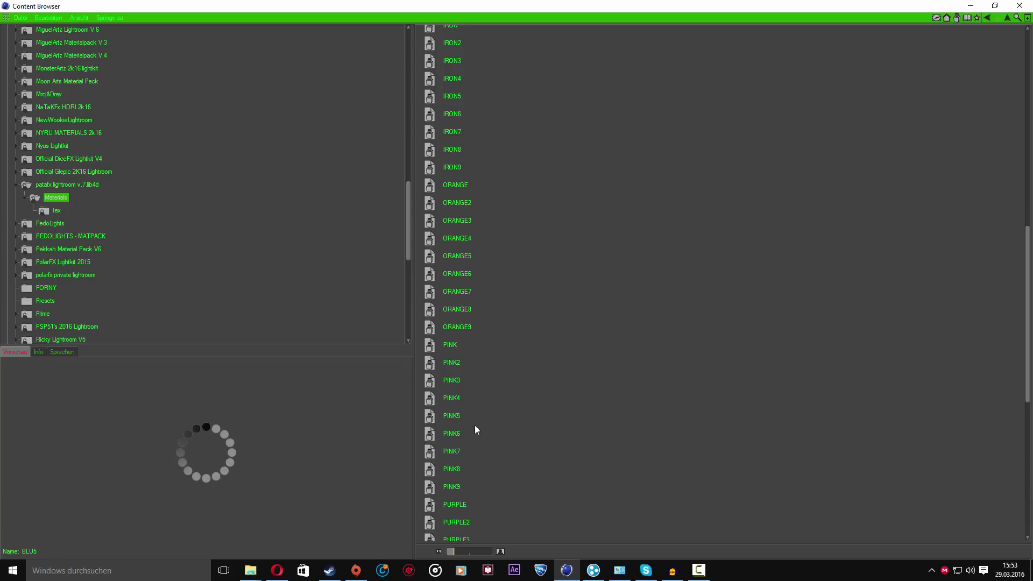
scroll(475, 425, up, 2)
scroll(455, 286, up, 3)
click(456, 286)
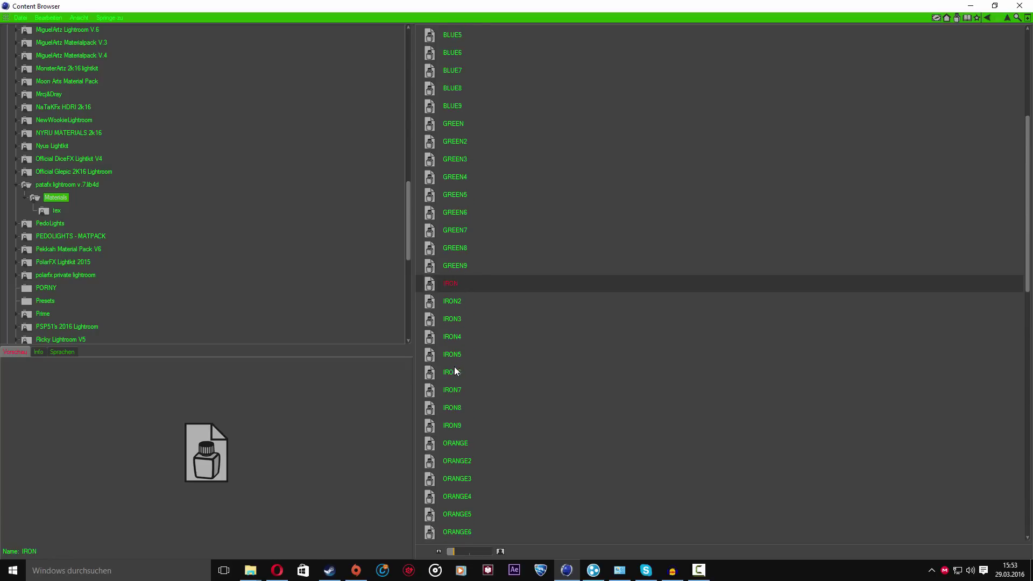
scroll(455, 360, up, 4)
click(971, 5)
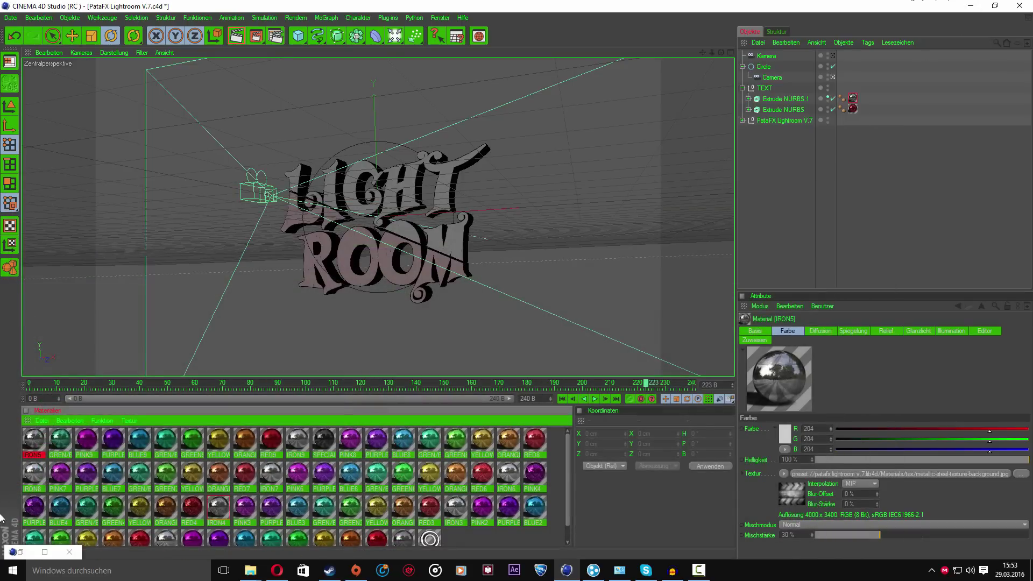
- Put IRON5 on LIGHT and a green material on ROOM, then render the view
drag(860, 68, 852, 105)
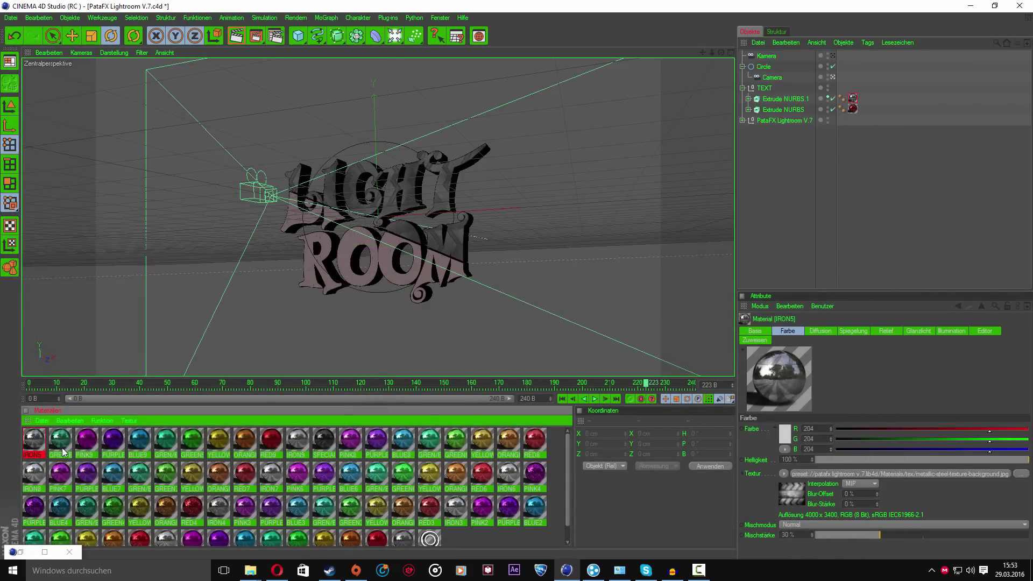
drag(847, 109, 852, 109)
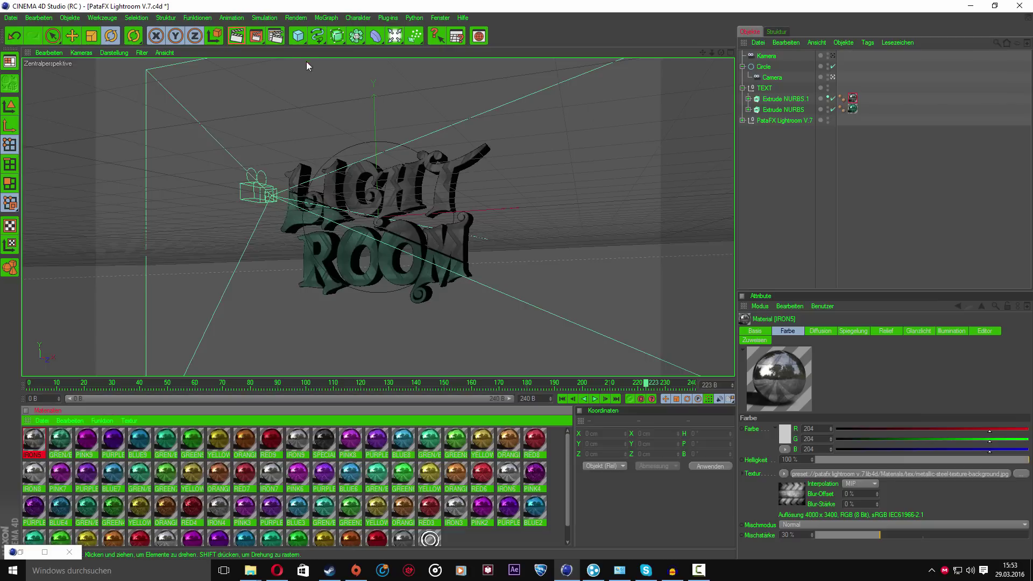
click(242, 41)
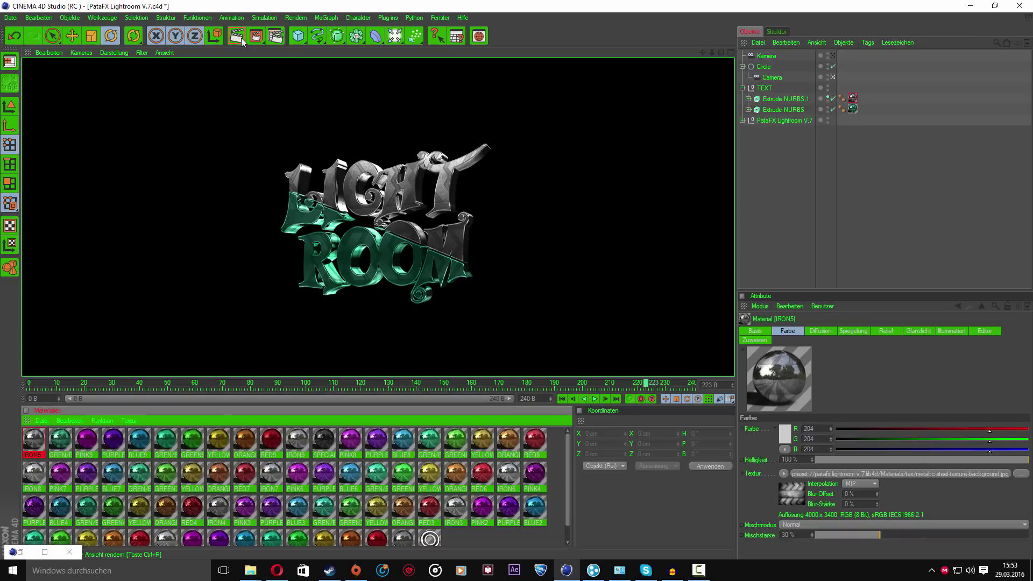
mouse_move(645, 570)
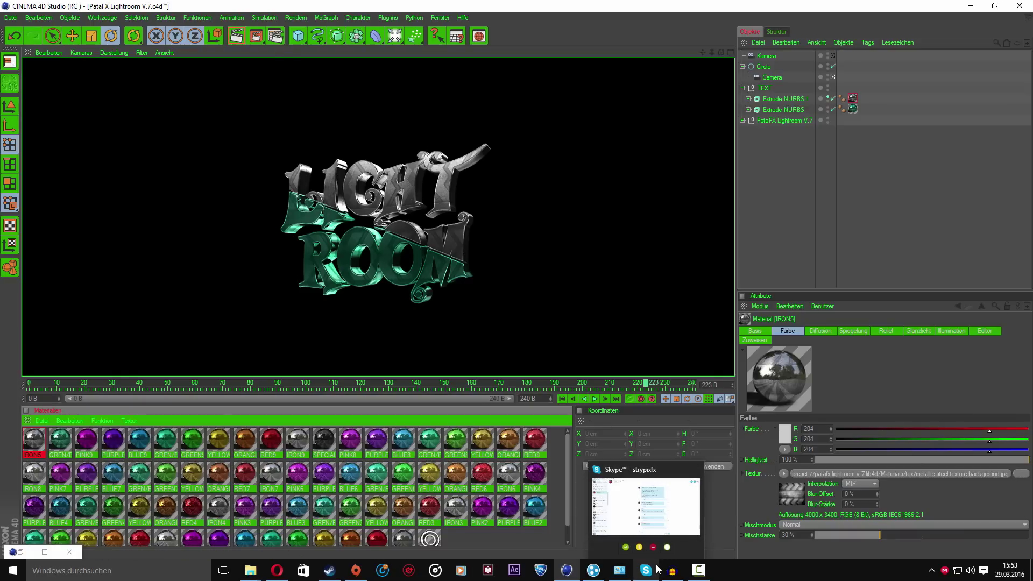
click(644, 576)
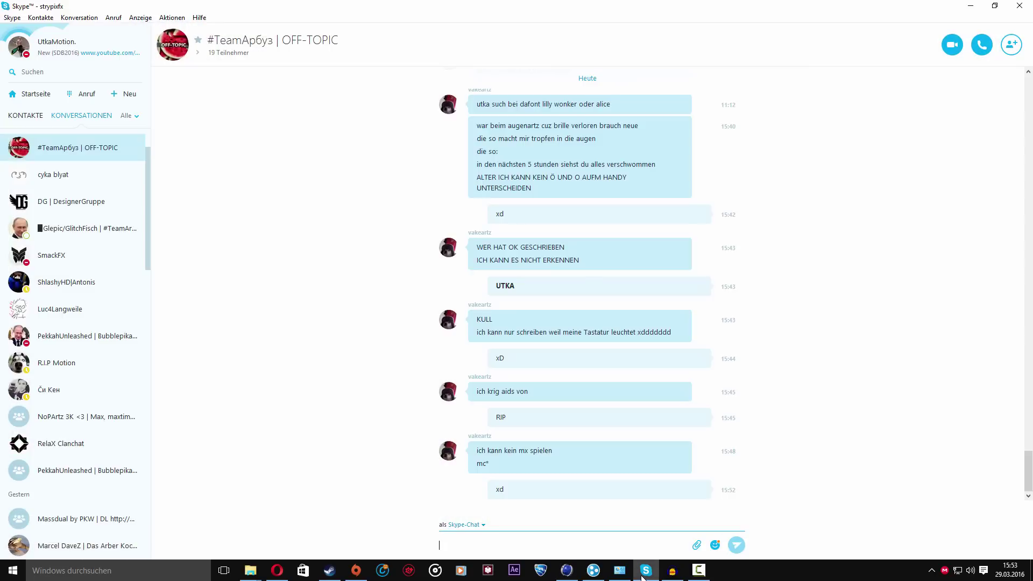
click(646, 575)
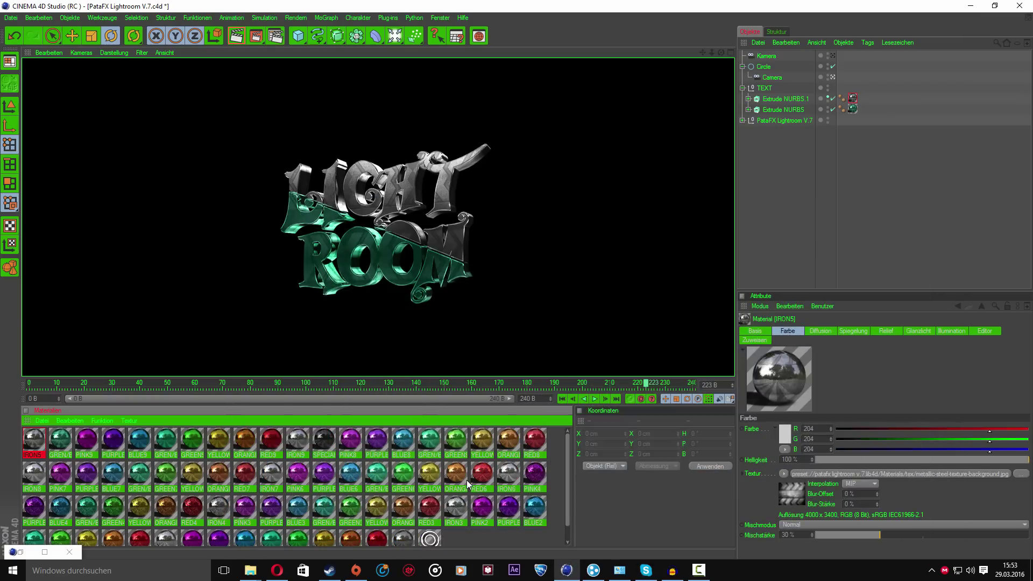
- Apply IRON6 to the LIGHT letters and YELLOW6 to ROOM, then render
click(414, 482)
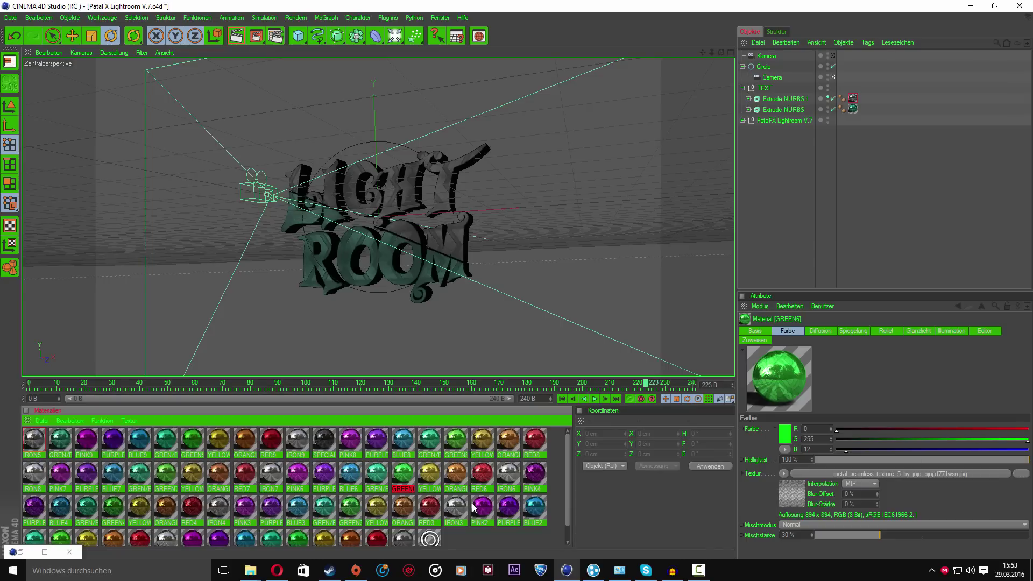
click(499, 481)
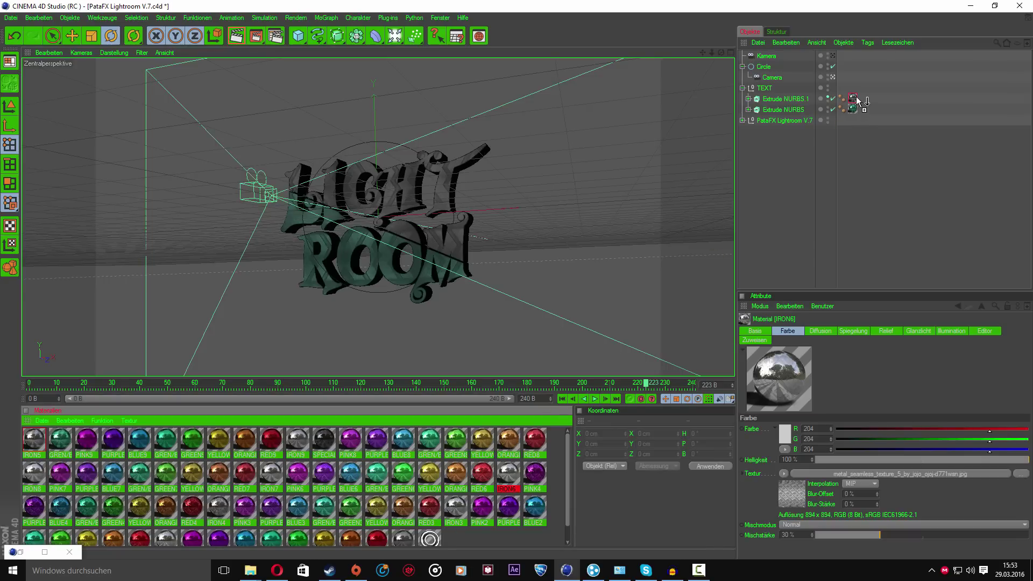
drag(715, 254, 852, 98)
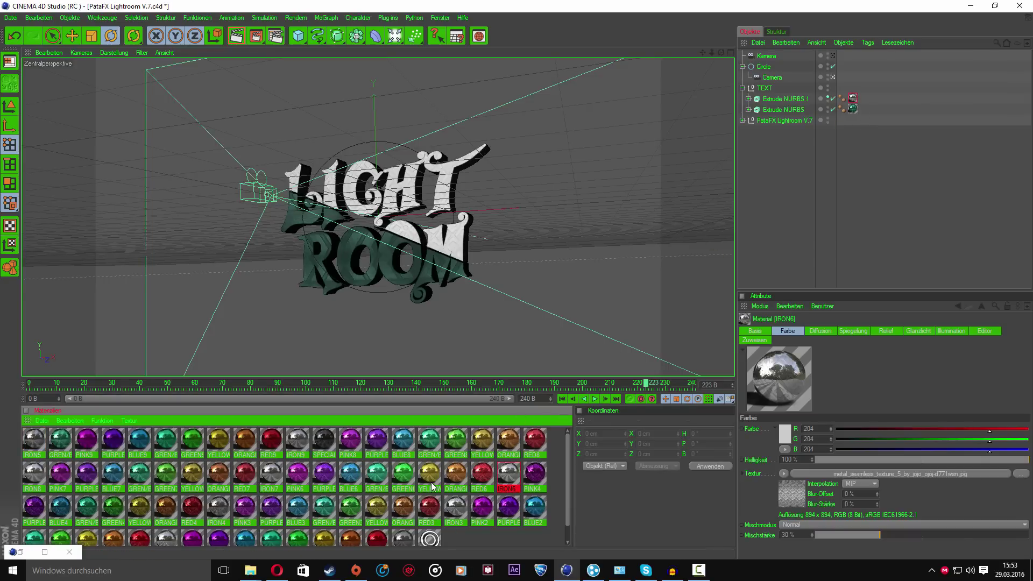
mouse_move(430, 491)
mouse_down()
mouse_move(874, 126)
mouse_move(854, 109)
mouse_up()
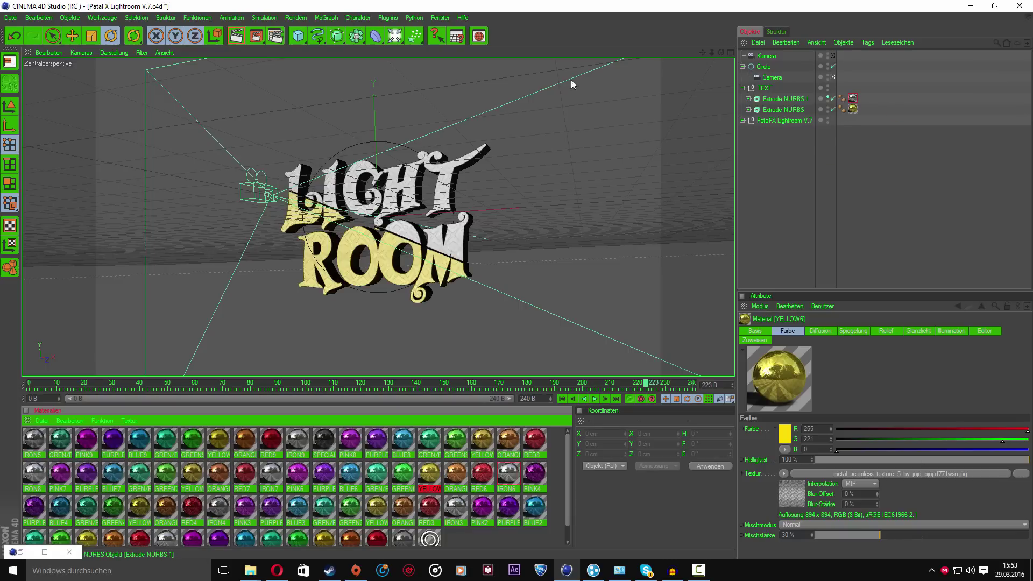
click(237, 38)
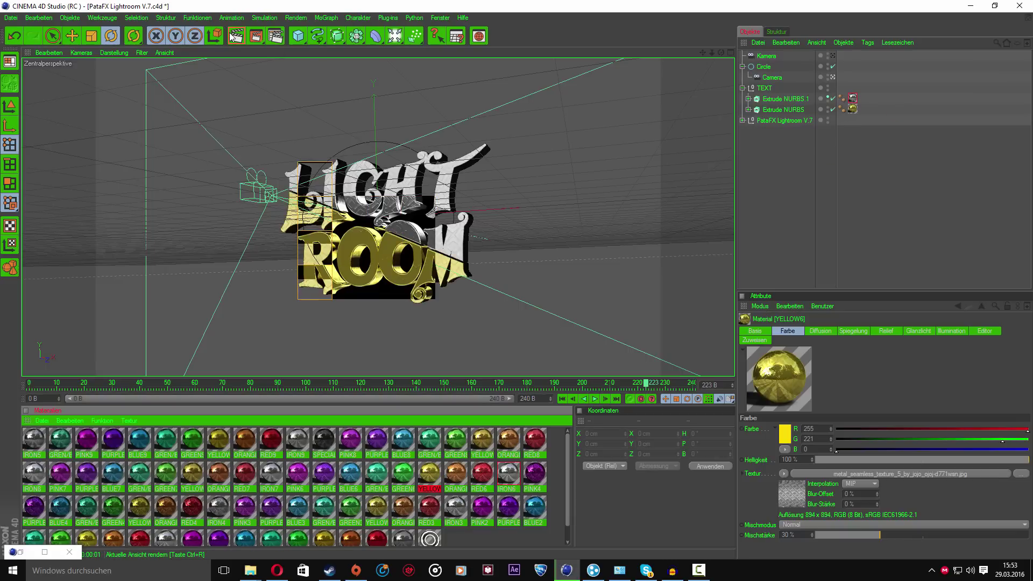
click(269, 483)
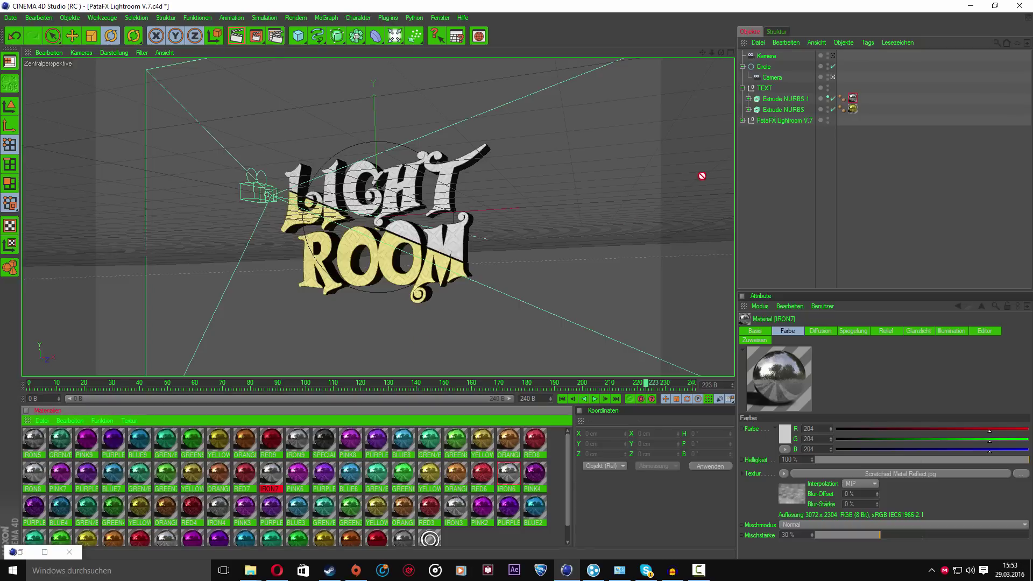
- Try IRON7 and IRON8 on LIGHT and a brown patterned material on ROOM, then render
mouse_move(273, 489)
mouse_down()
mouse_move(240, 505)
mouse_move(321, 460)
mouse_up()
drag(40, 489, 853, 99)
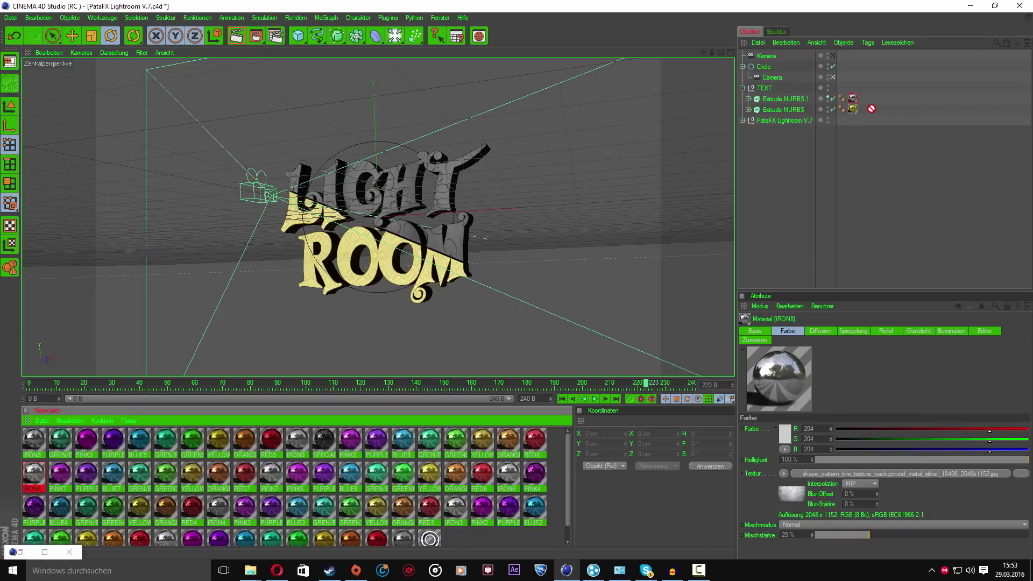
drag(777, 225, 852, 110)
click(243, 37)
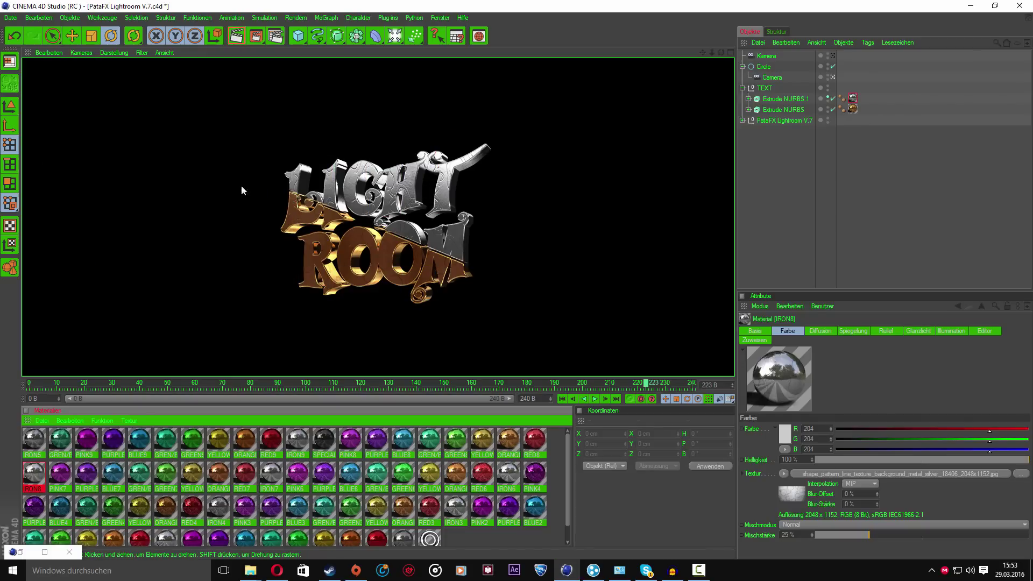
- Render IRON9 on LIGHT with ORANGE9 on ROOM, then coat the lettering in SPECIAL1
click(321, 447)
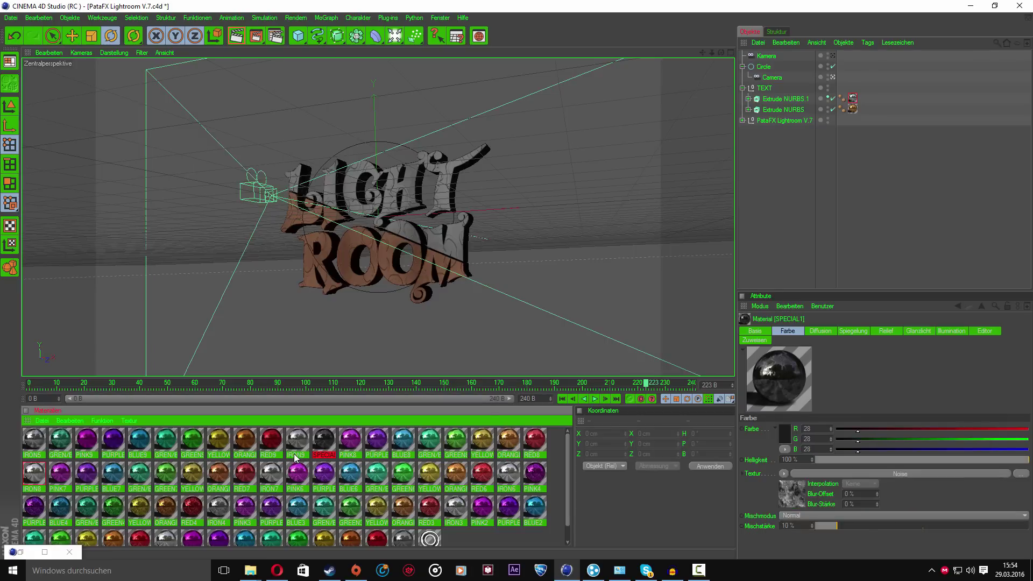
drag(295, 456, 856, 99)
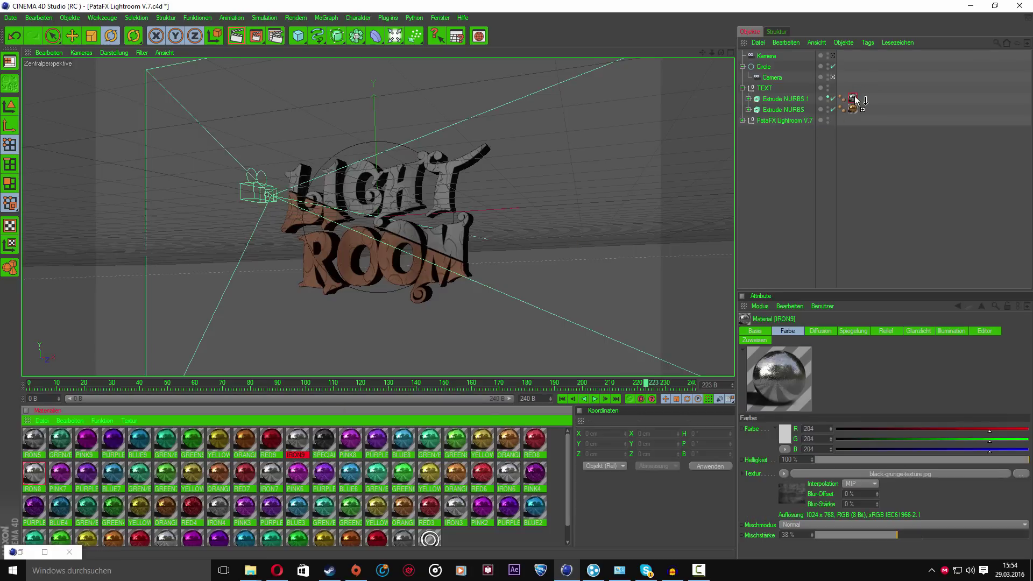
drag(241, 437, 856, 110)
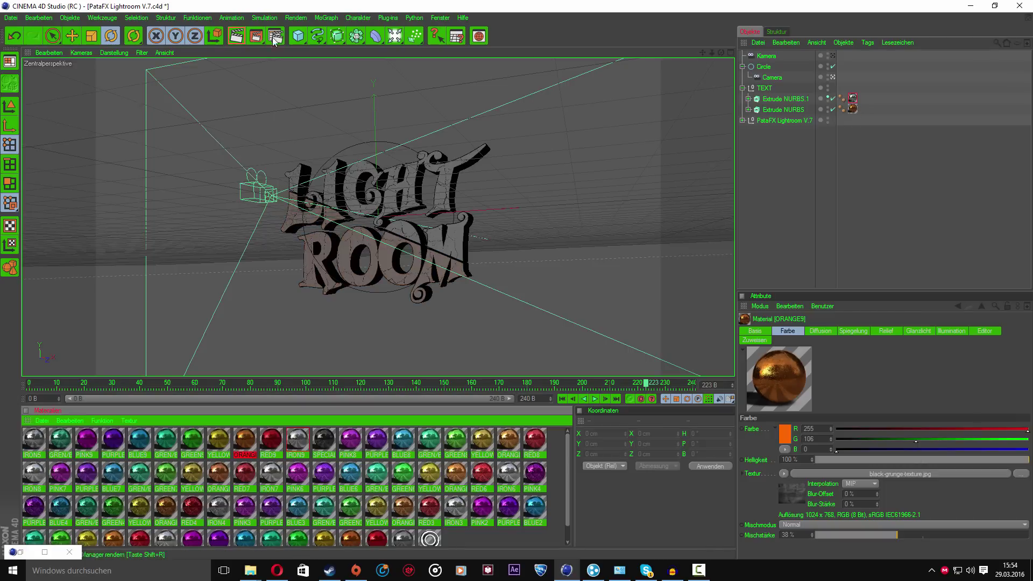
click(234, 37)
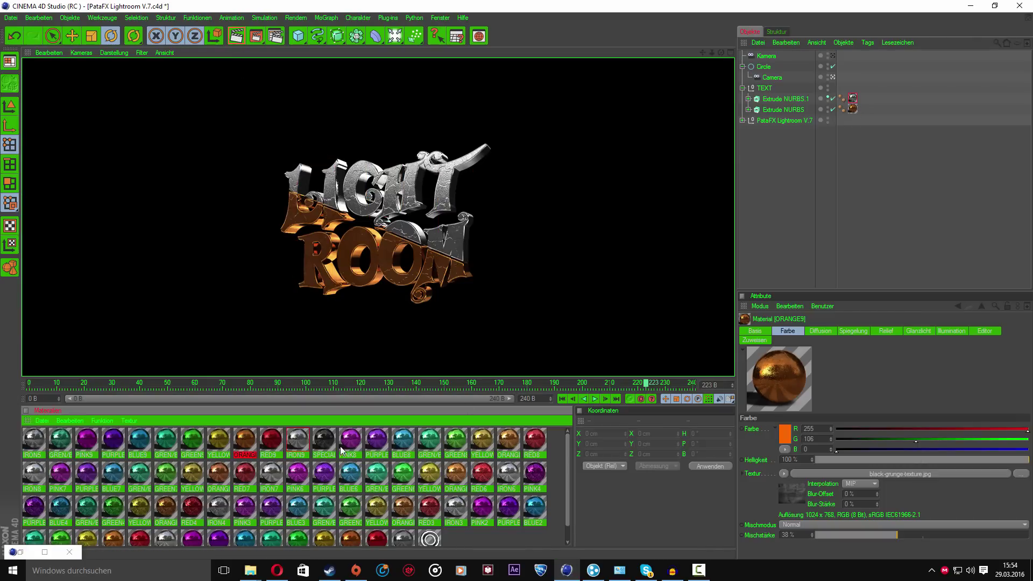
drag(325, 448, 856, 100)
drag(319, 446, 853, 109)
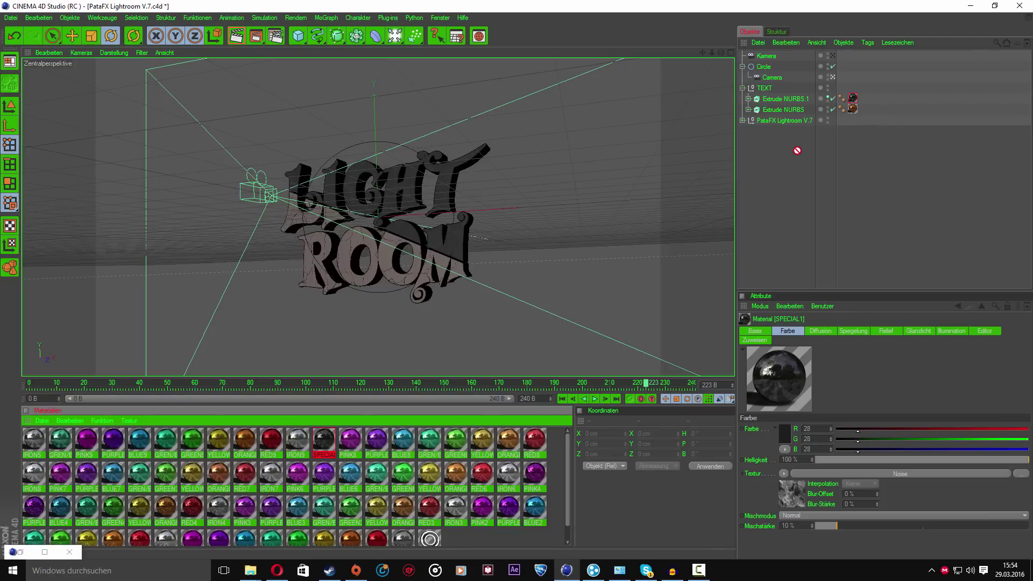
- Render the view showing LIGHT ROOM in dark SPECIAL1 metal
click(238, 37)
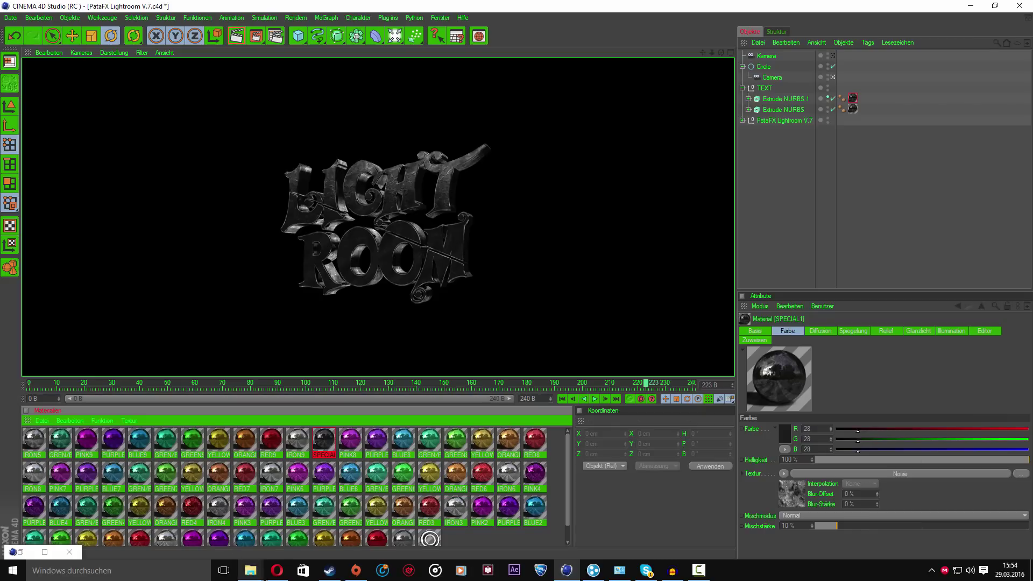
mouse_move(250, 570)
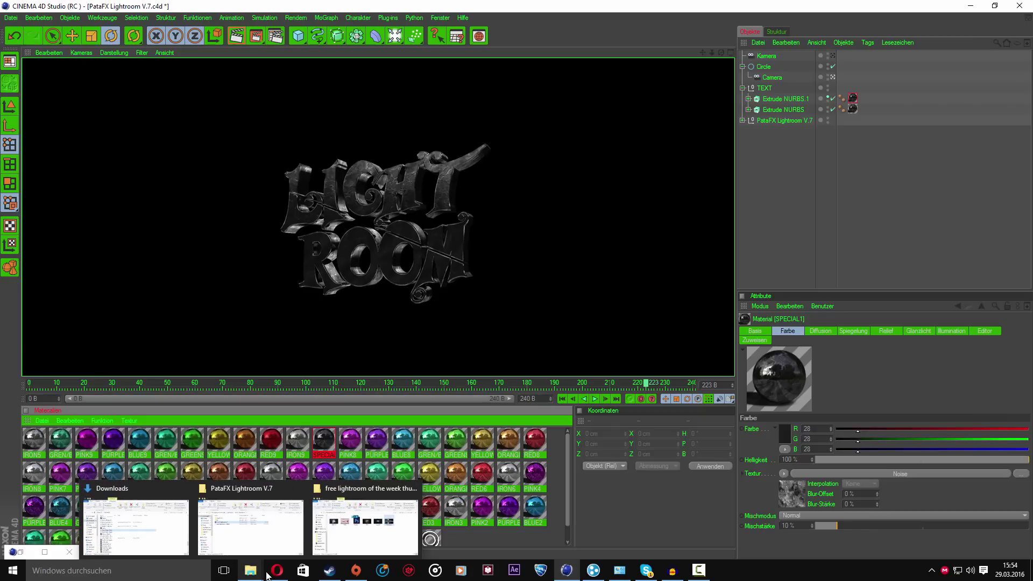
- Cycle past File Explorer and Skype back to the FREE LIGHTROOM scene
click(251, 526)
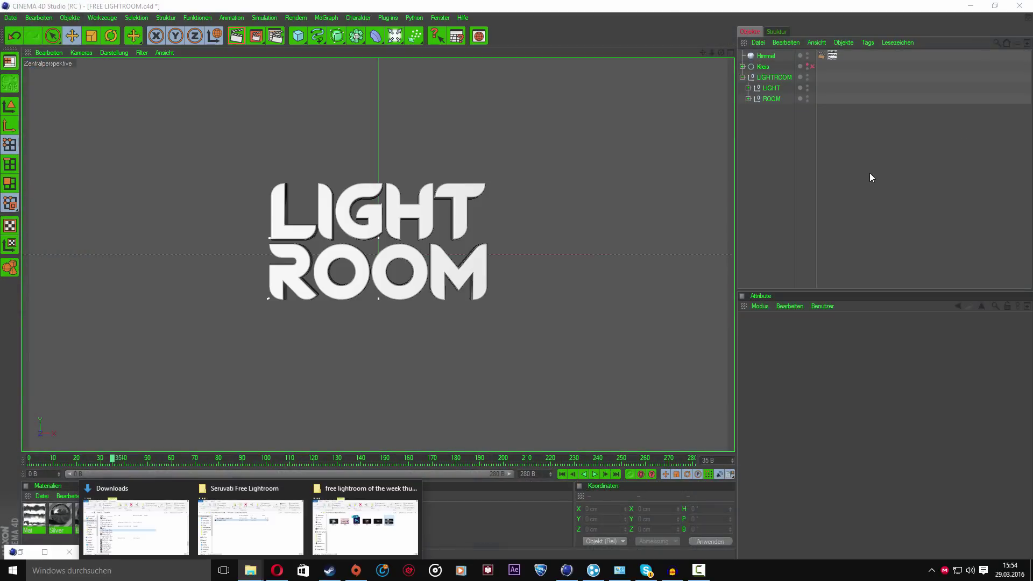
click(871, 177)
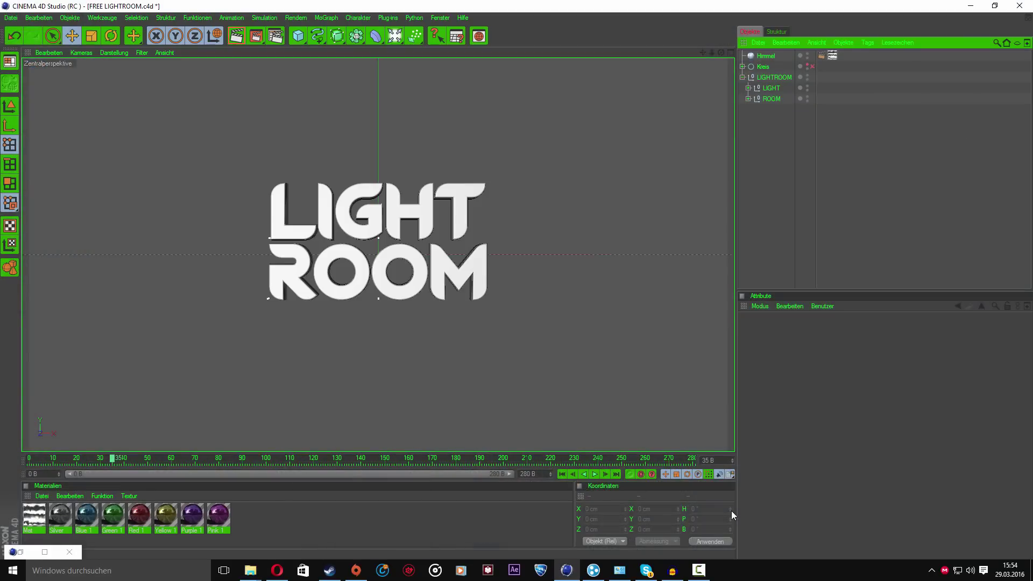
click(646, 572)
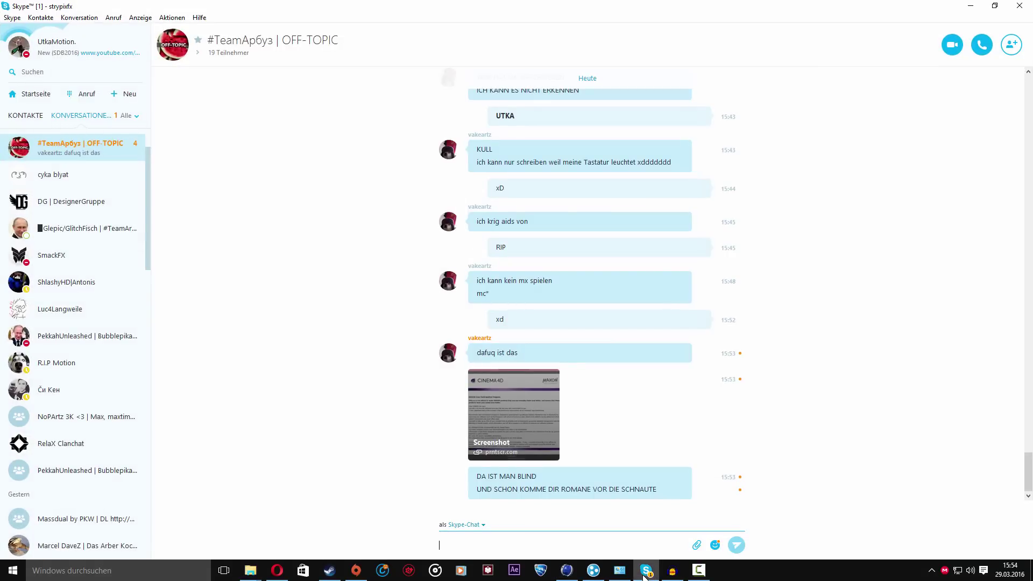
click(646, 573)
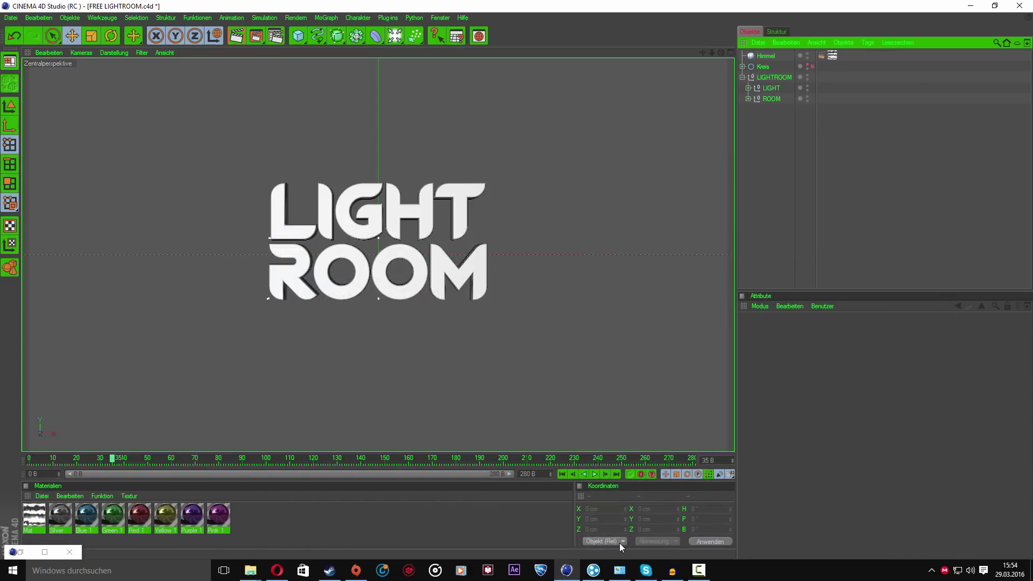
- Expand LIGHT and ROOM and give the first LIGHT text Silver with Quader-Mapping and Nahtlos
click(748, 88)
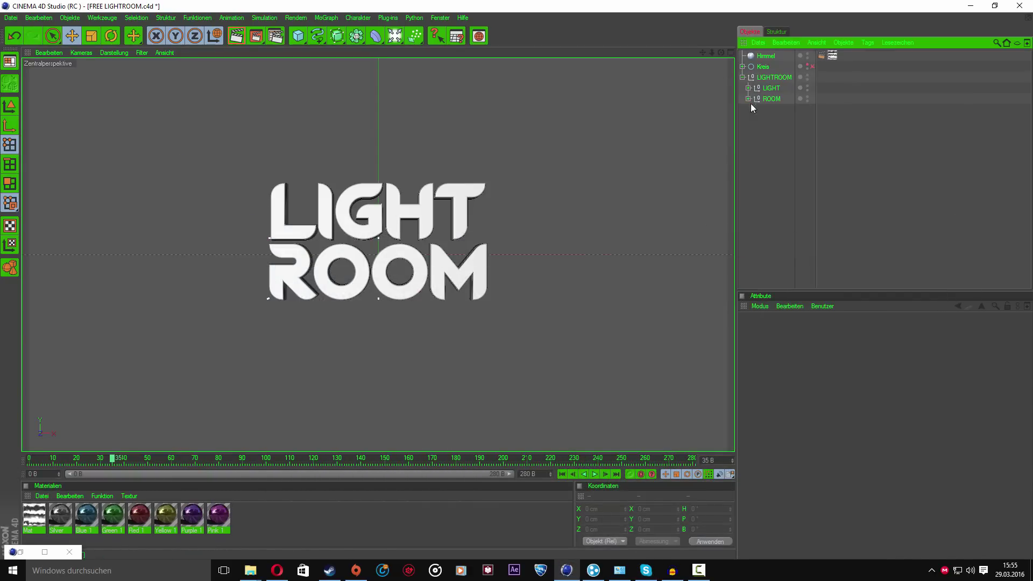
click(748, 121)
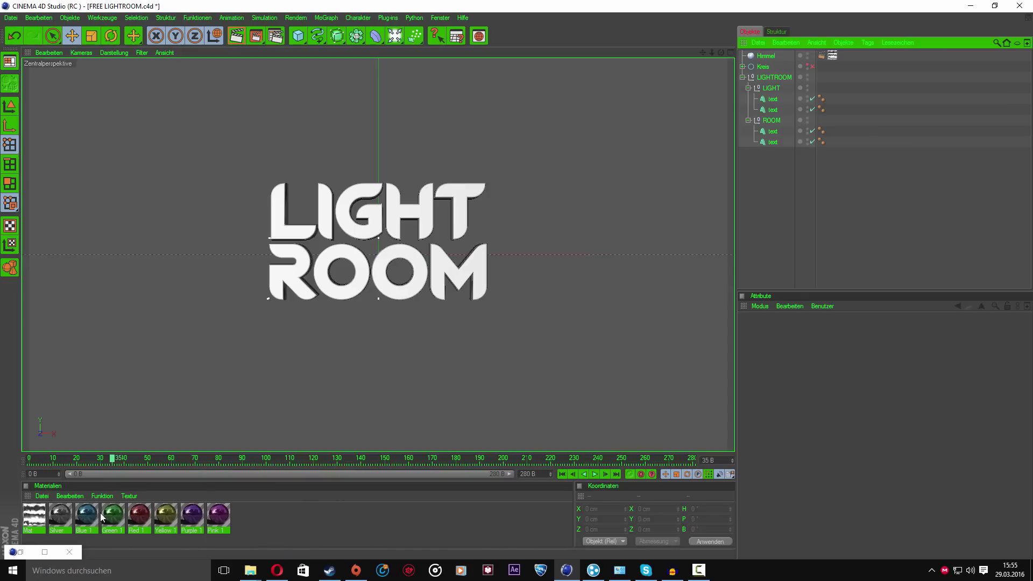
drag(56, 518, 775, 99)
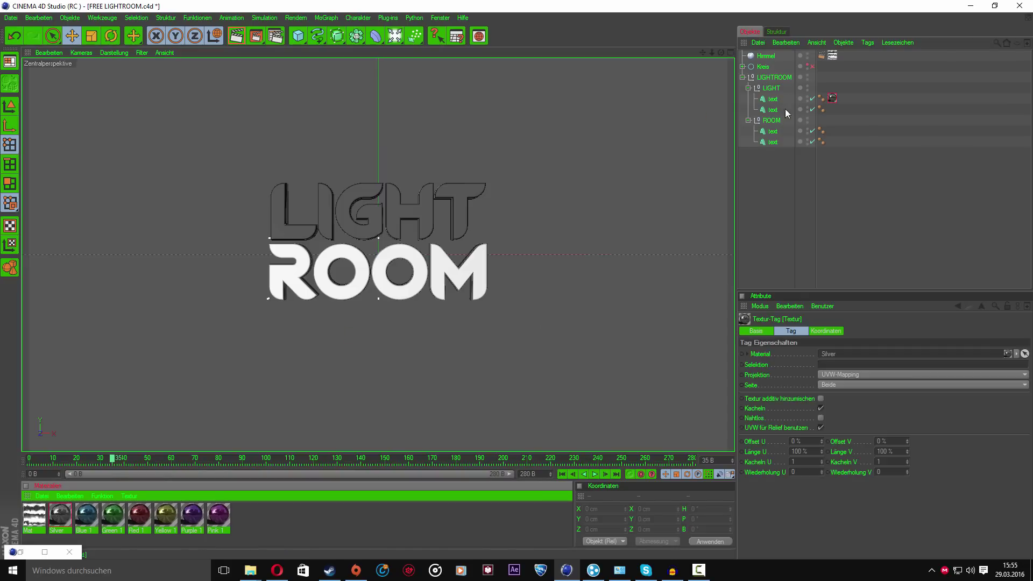
click(843, 375)
click(841, 403)
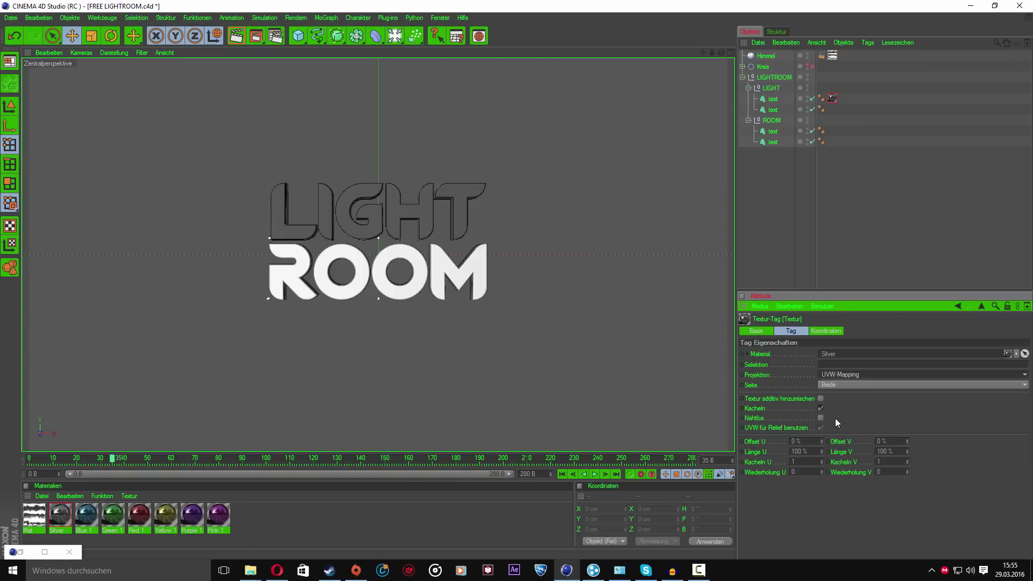
click(820, 418)
- Apply Green 1 with Quader-Mapping to the second LIGHT text and first ROOM text, seamless on ROOM
drag(113, 515, 774, 109)
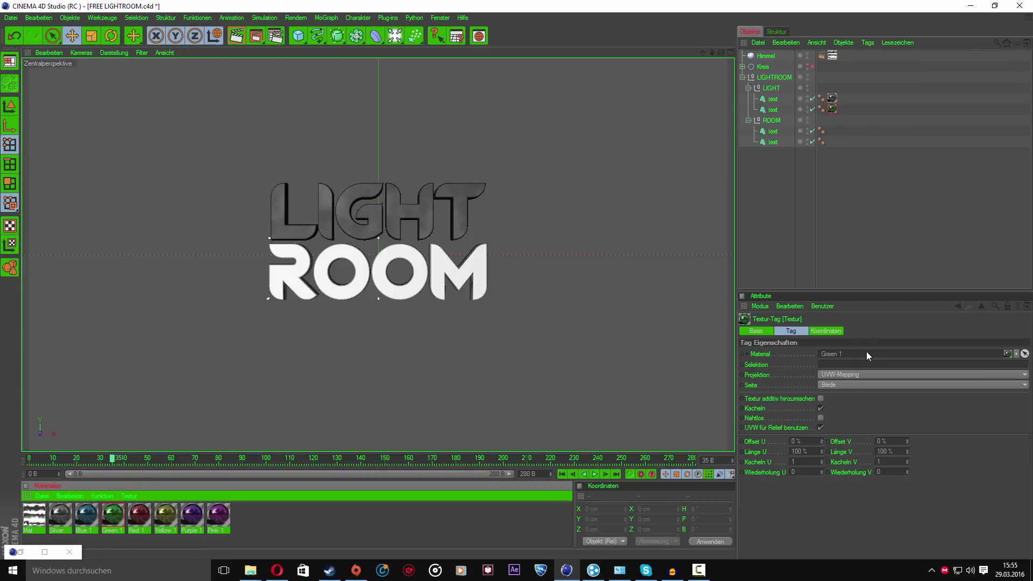
click(838, 380)
click(835, 414)
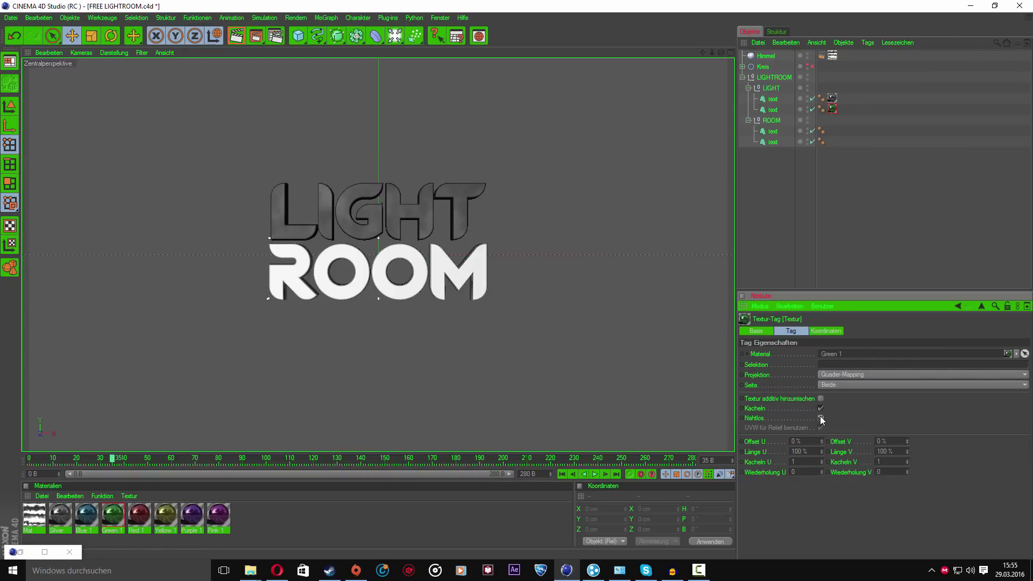
drag(113, 515, 772, 131)
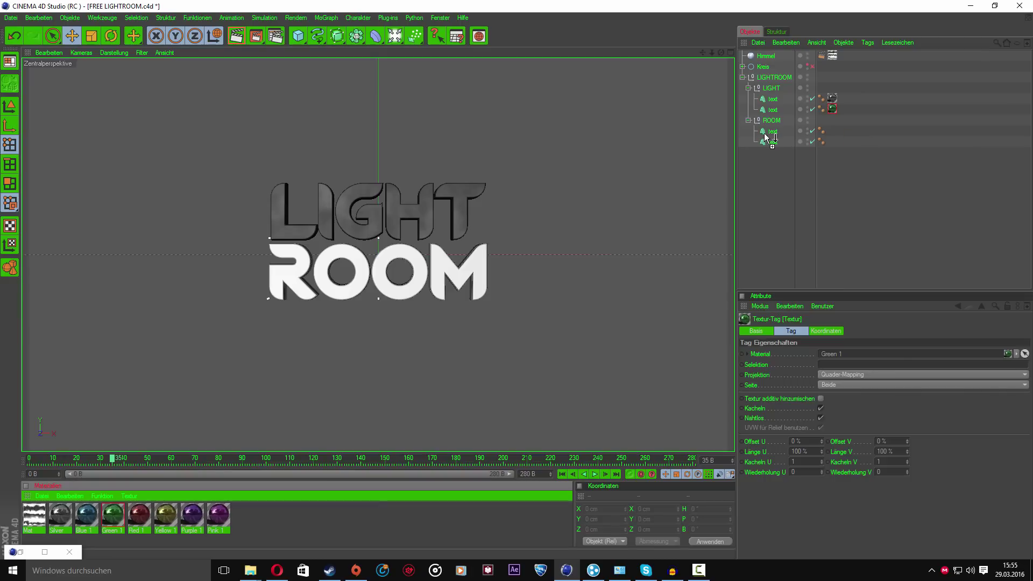
click(866, 374)
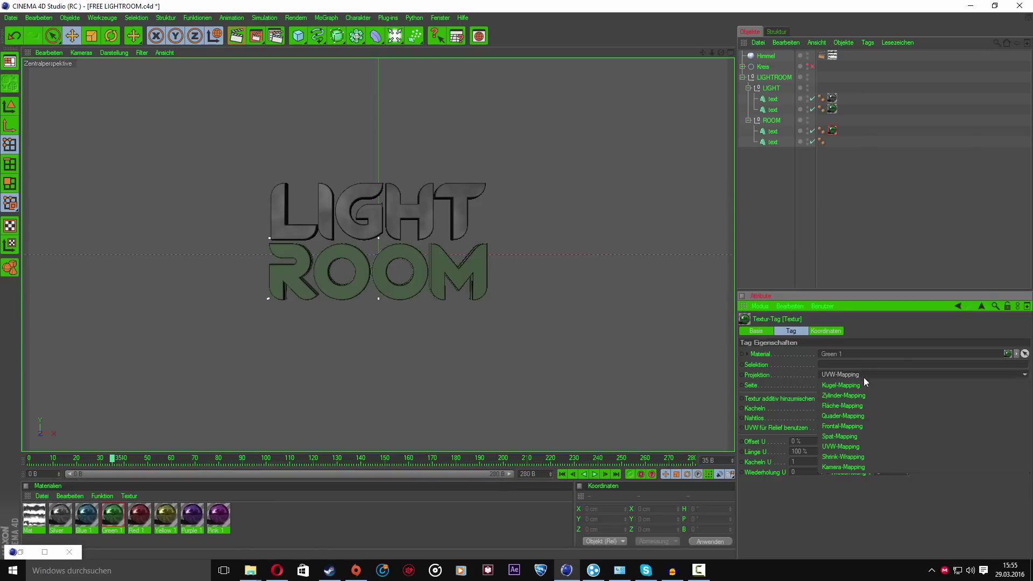
click(835, 415)
click(820, 418)
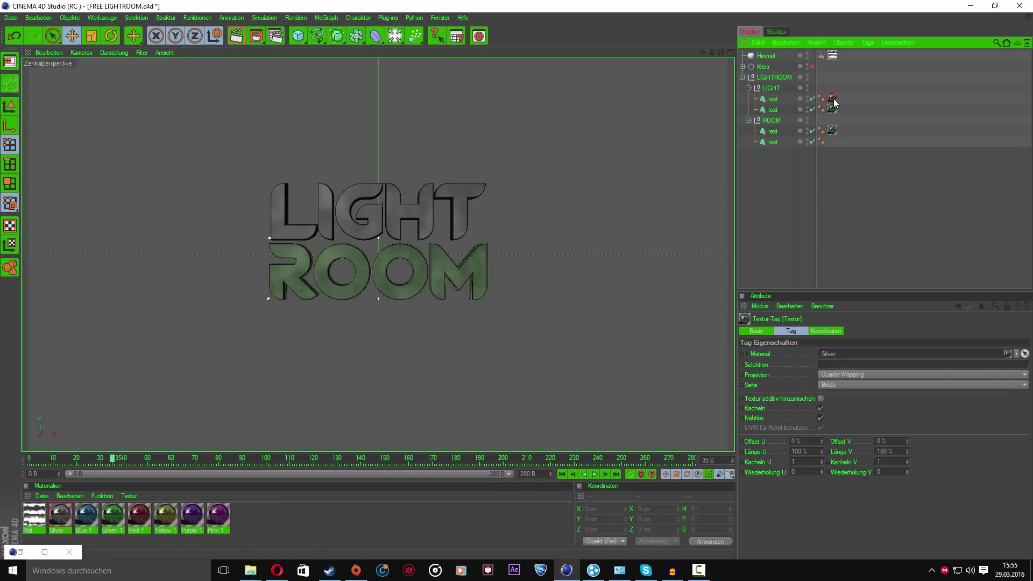
- Copy the Silver texture onto the ROOM text and render a preview
ctrl+drag(832, 98, 833, 141)
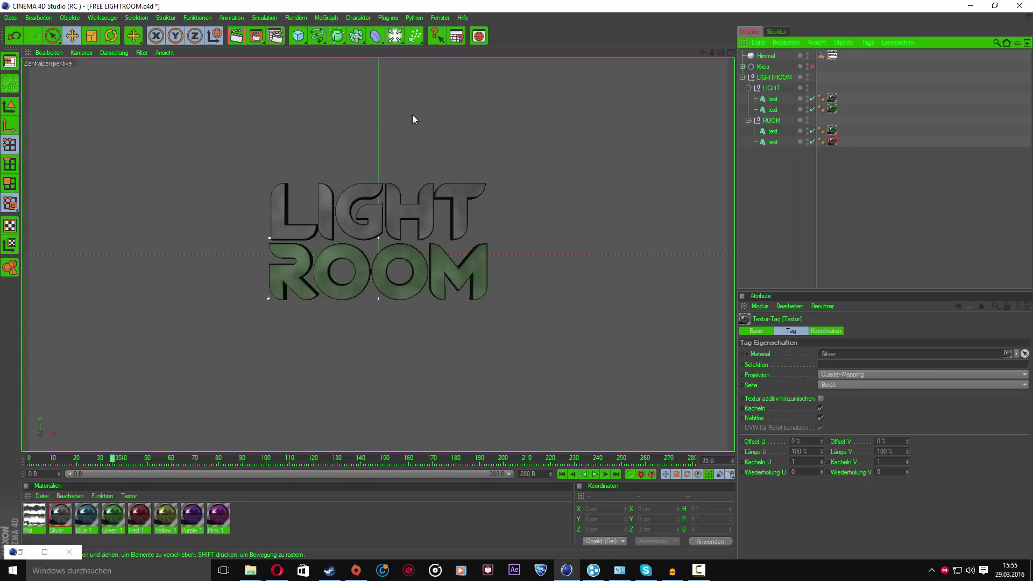
click(235, 36)
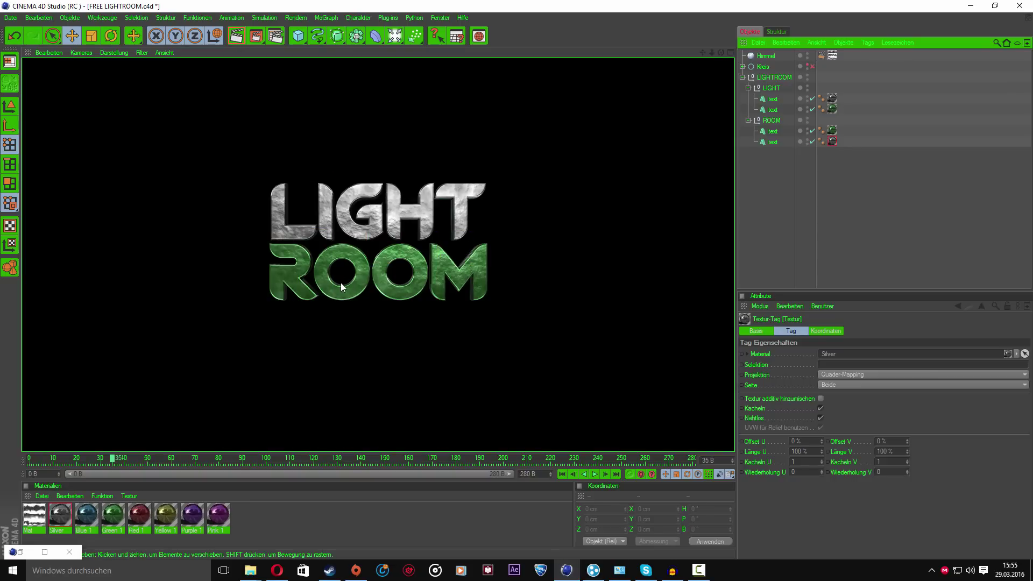
click(808, 164)
click(812, 66)
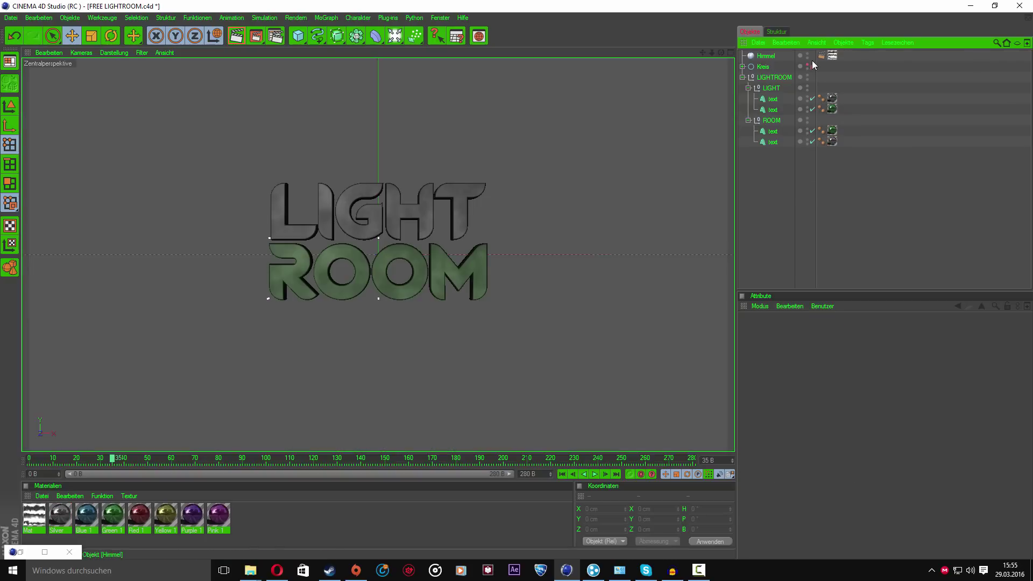
- Look through the Kamera inside Kreis and render a preview of the LIGHT ROOM text
click(742, 66)
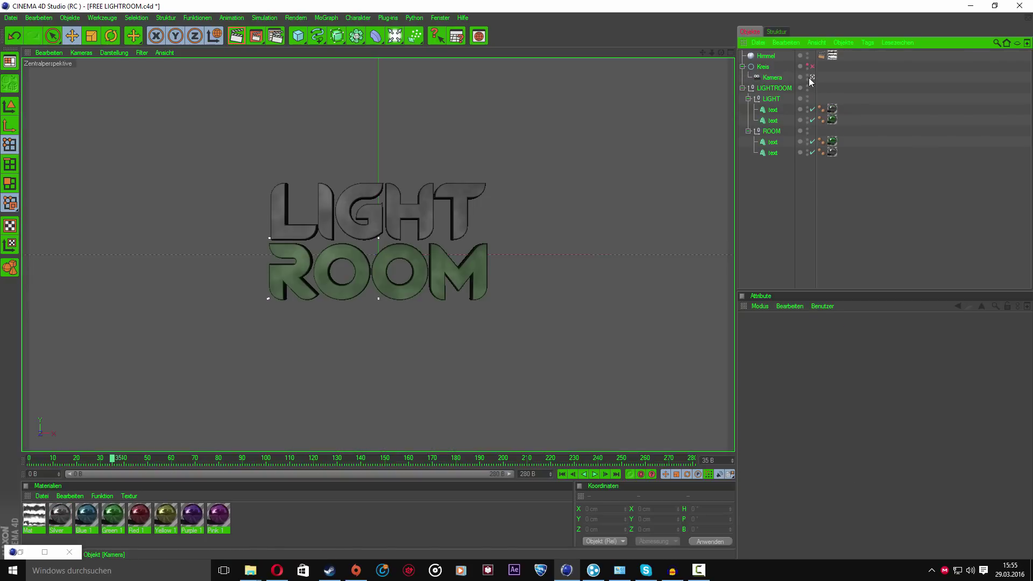
click(812, 77)
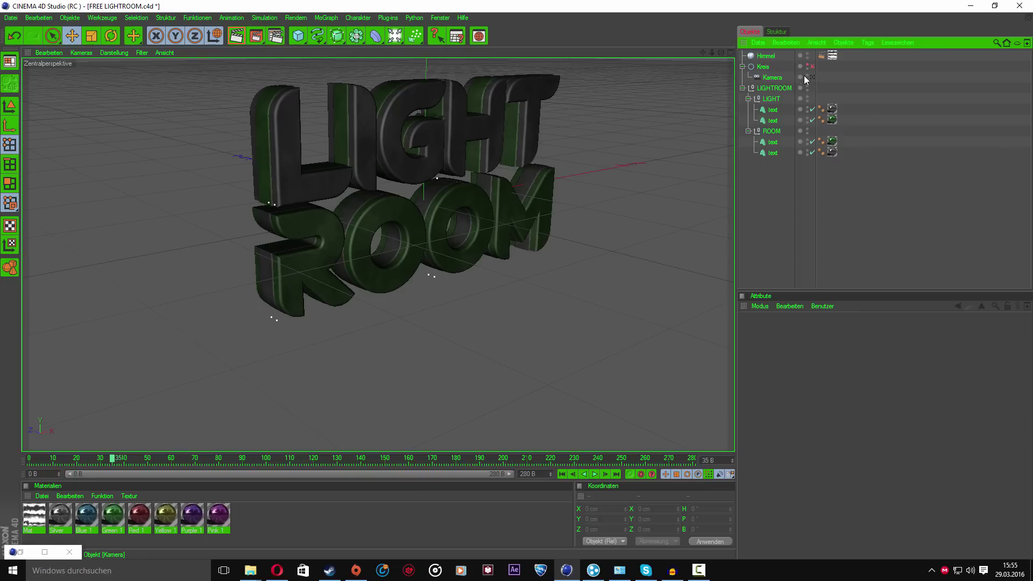
mouse_move(718, 53)
mouse_down()
mouse_move(705, 38)
mouse_move(703, 80)
mouse_up()
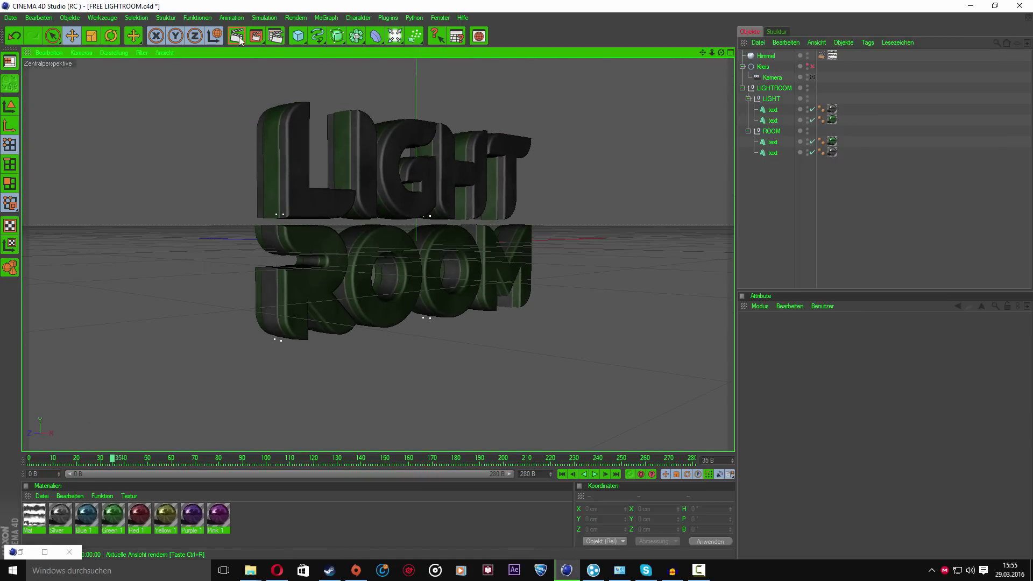
click(239, 37)
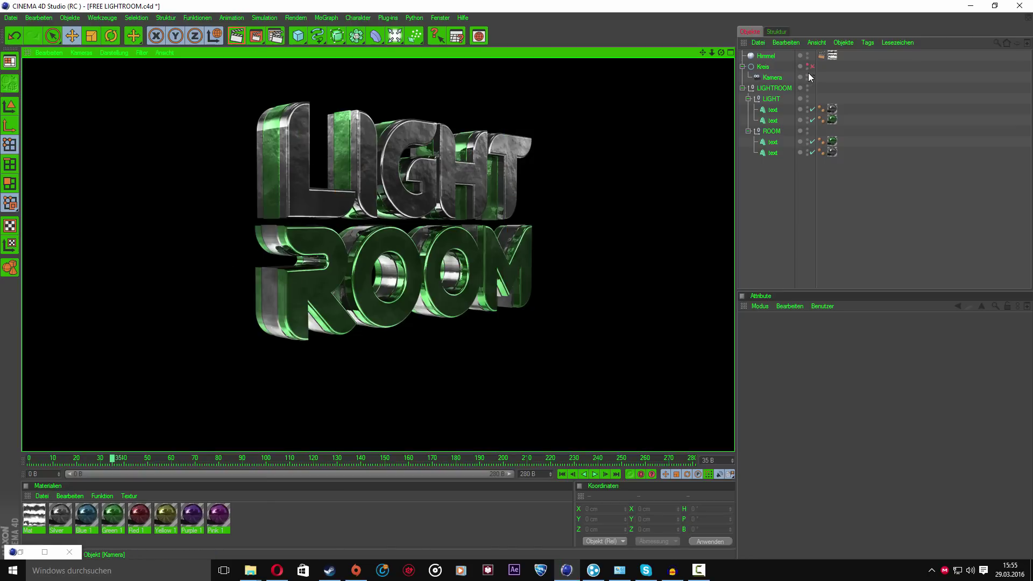
click(776, 86)
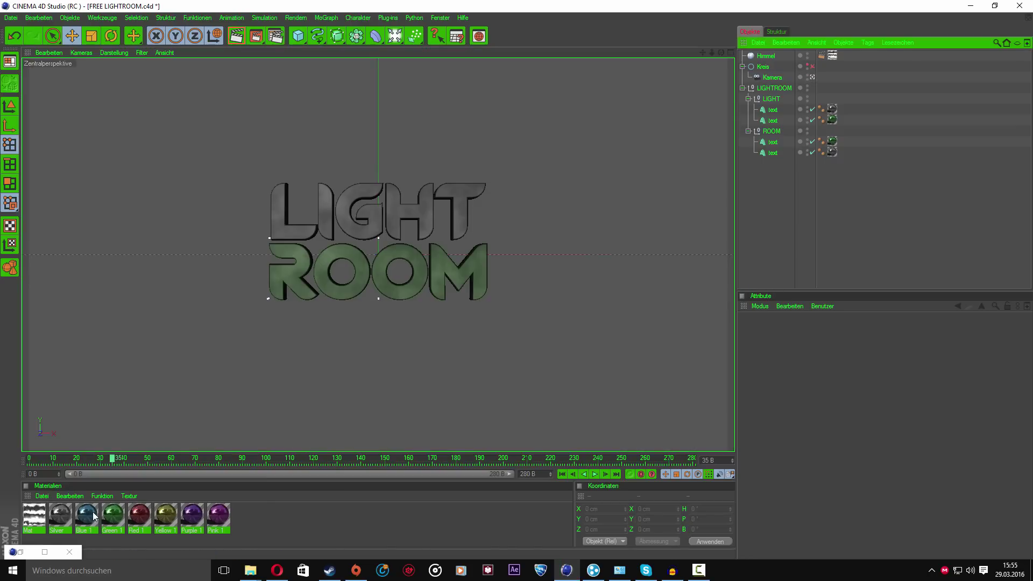
- Apply Red 1 to the ROOM letters, render the silver-and-red preview, and open Lightroom.c4d
drag(144, 526, 831, 119)
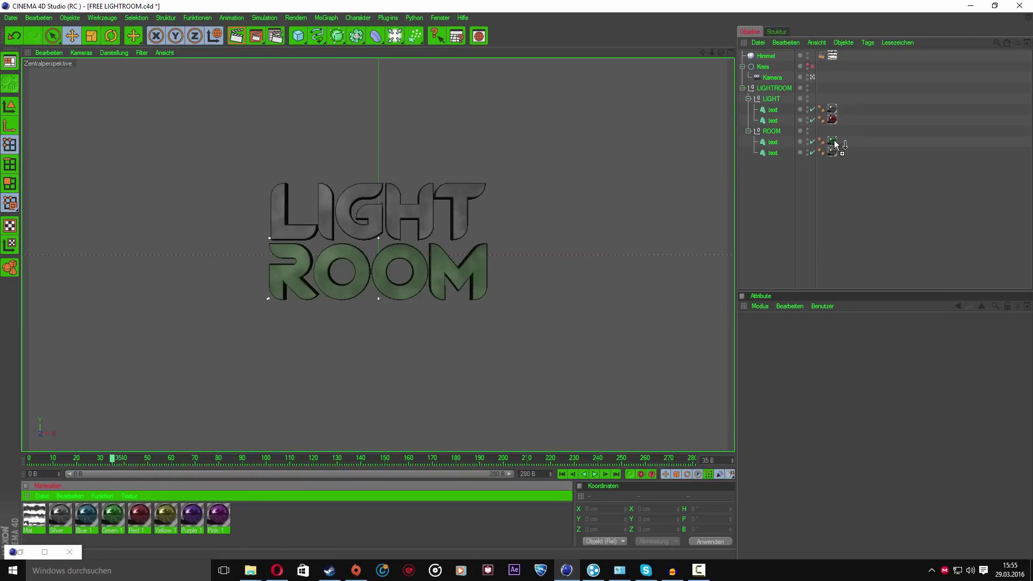
drag(643, 279, 832, 141)
click(236, 37)
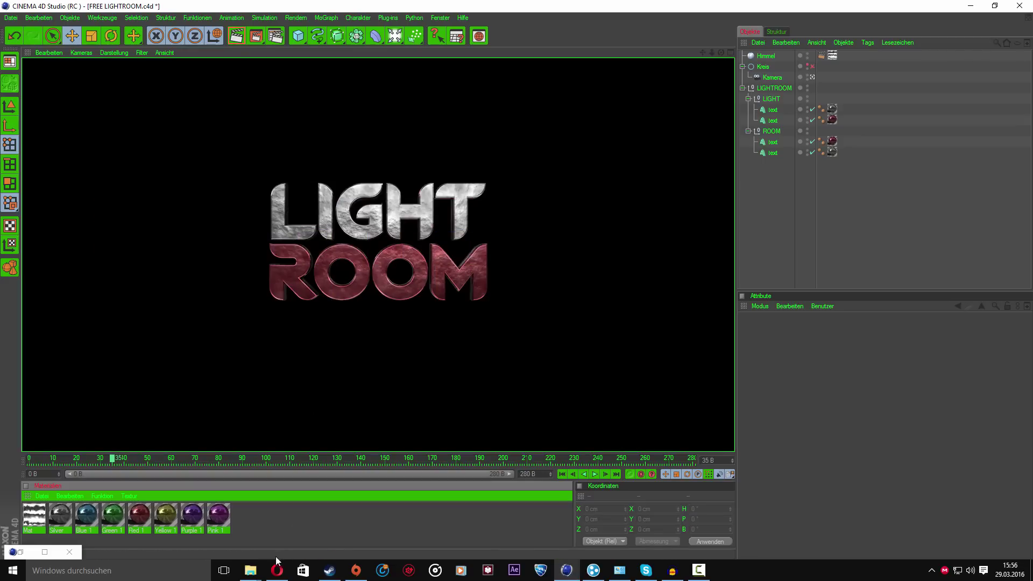
click(254, 565)
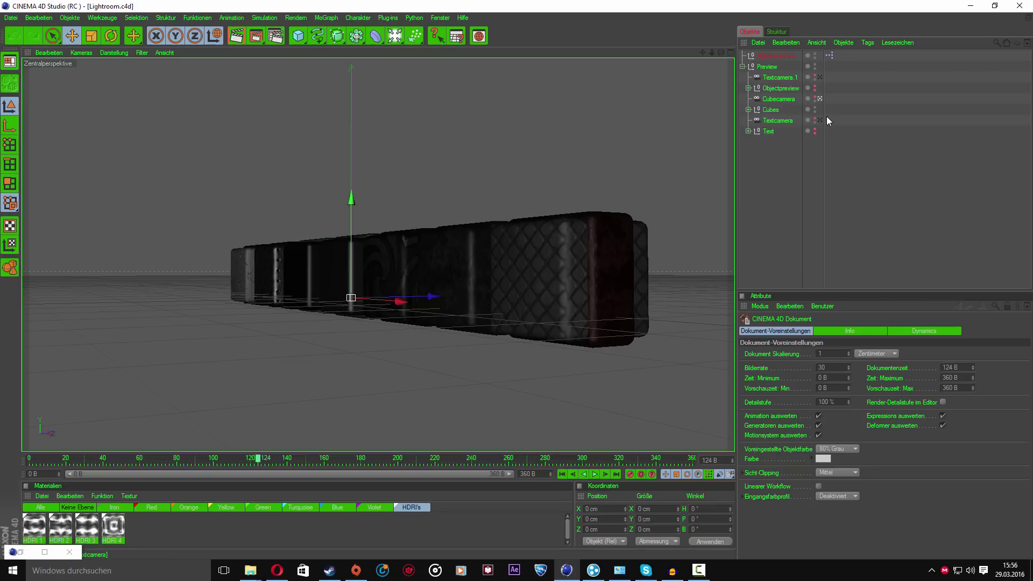
- View through Textcamera.1, hide the cubes, show the 3D text, and select the Text object
click(820, 77)
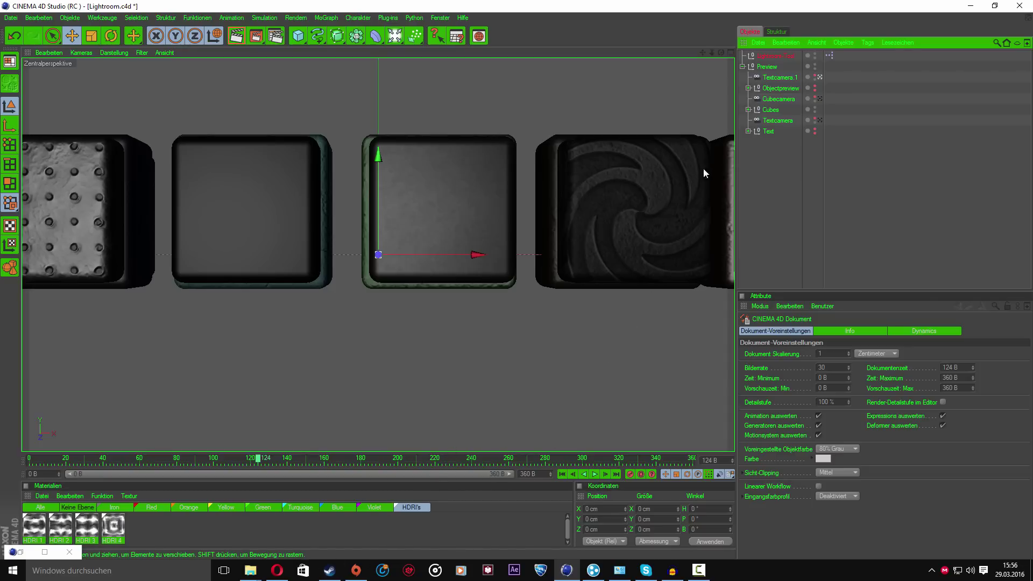
click(814, 87)
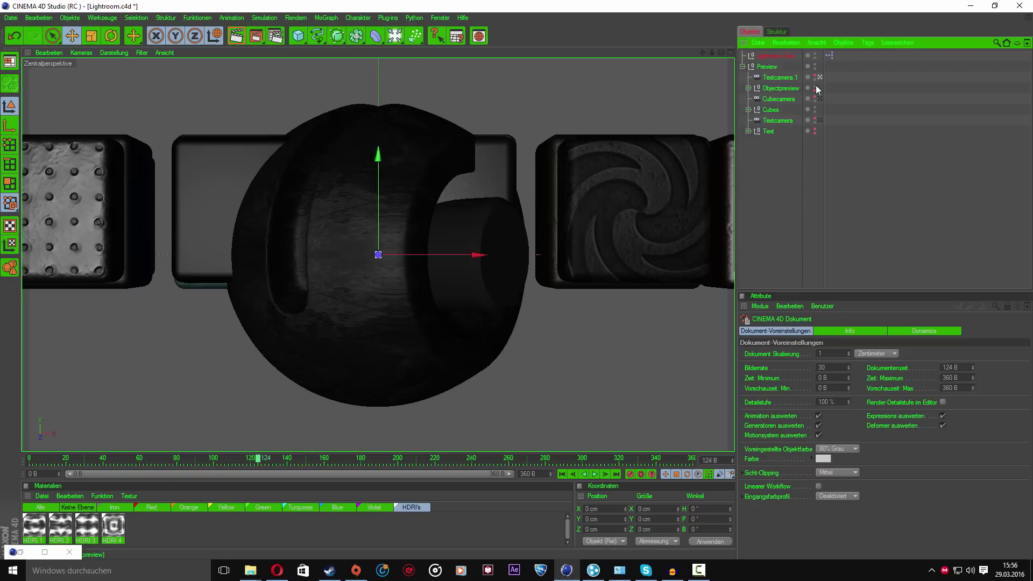
click(815, 87)
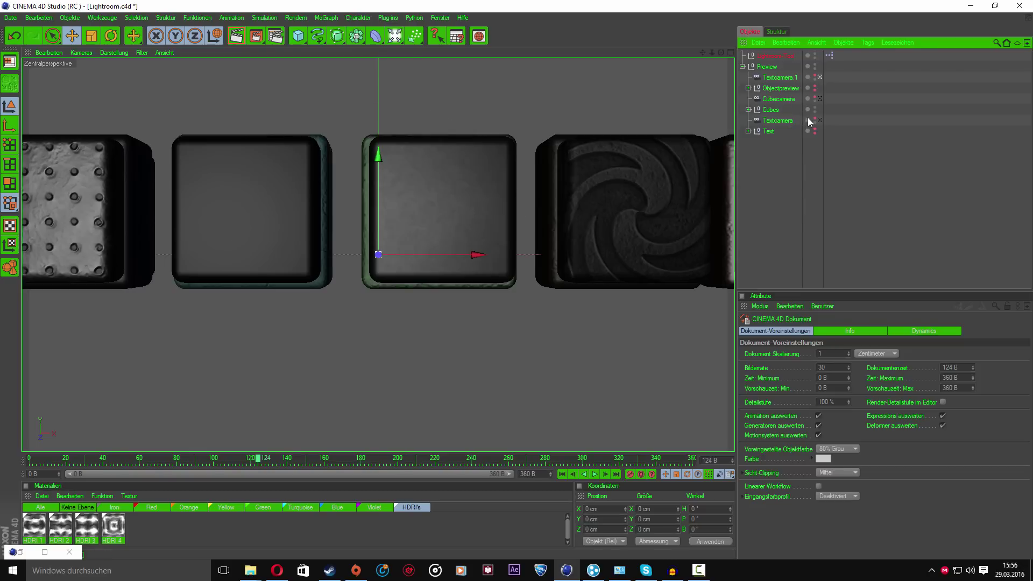
click(814, 108)
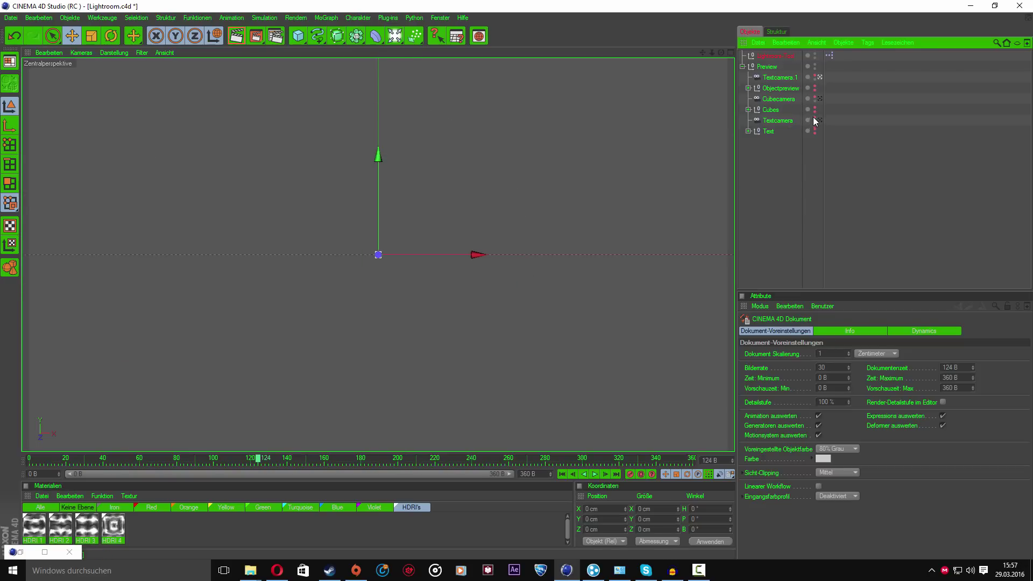
click(814, 129)
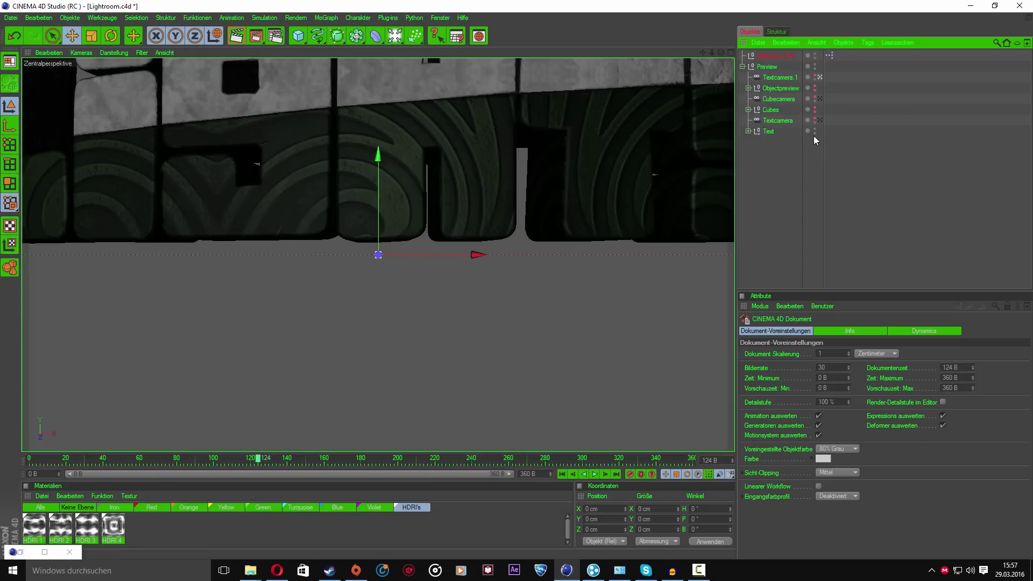
scroll(569, 173, down, 5)
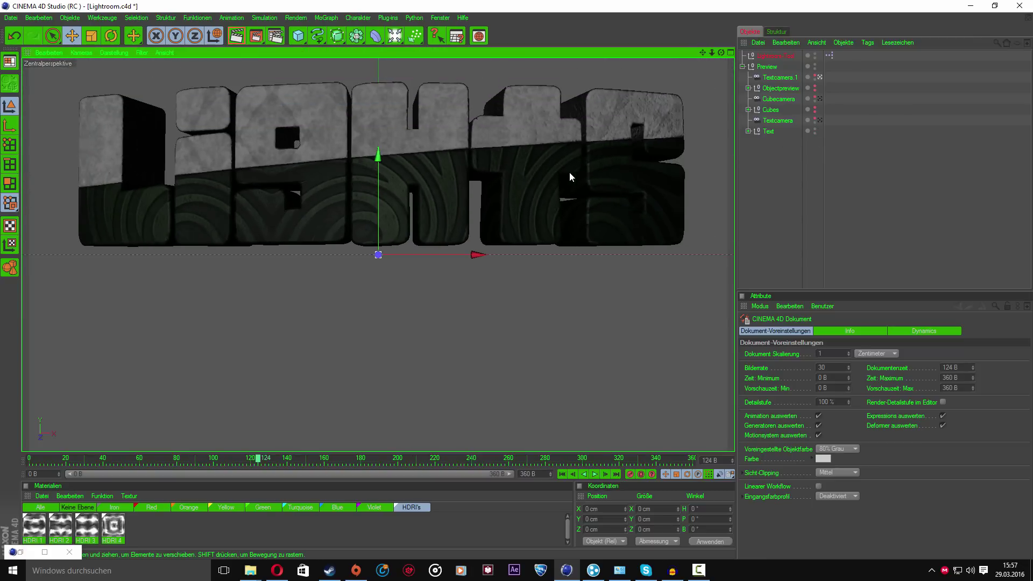
scroll(569, 172, down, 2)
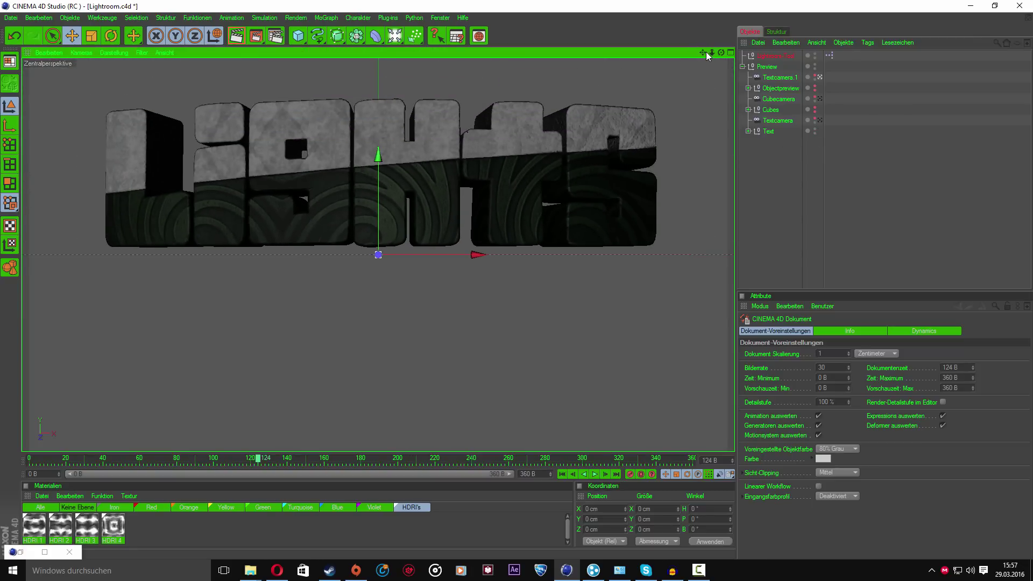
click(768, 132)
- Lower the Text object to Y 8.947 cm and render a region preview of the lettering
drag(380, 160, 379, 230)
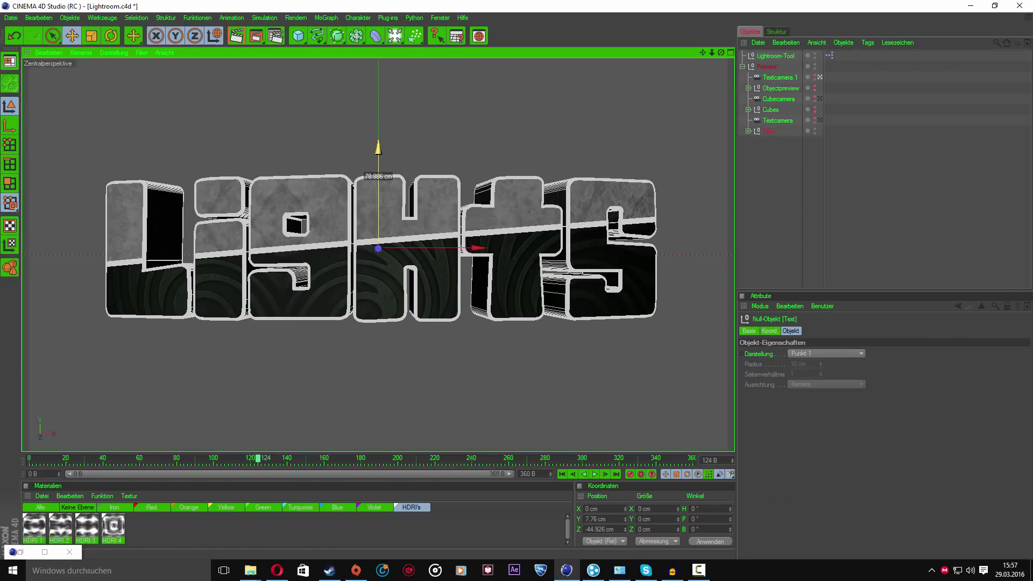
click(241, 34)
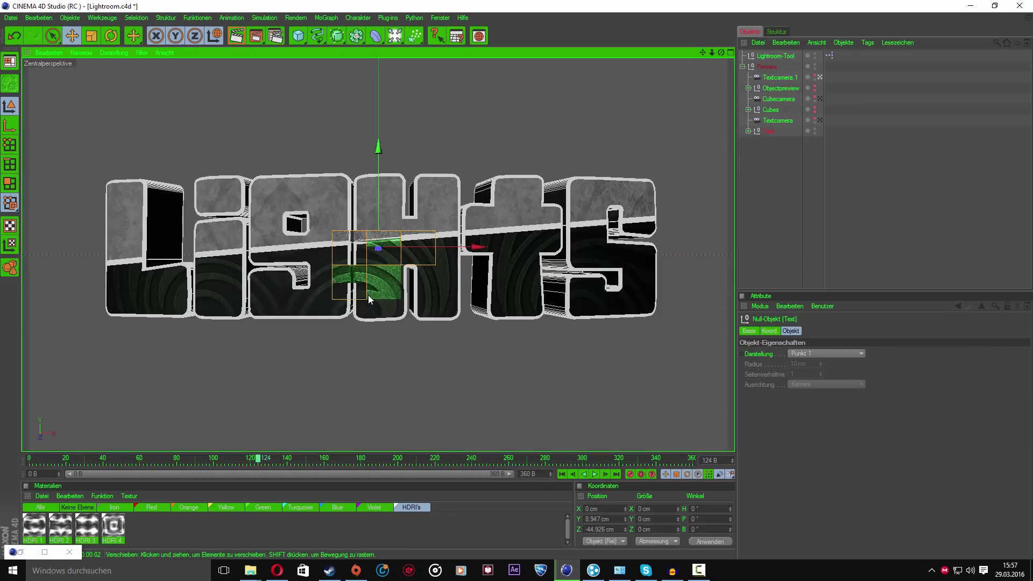
scroll(405, 291, down, 2)
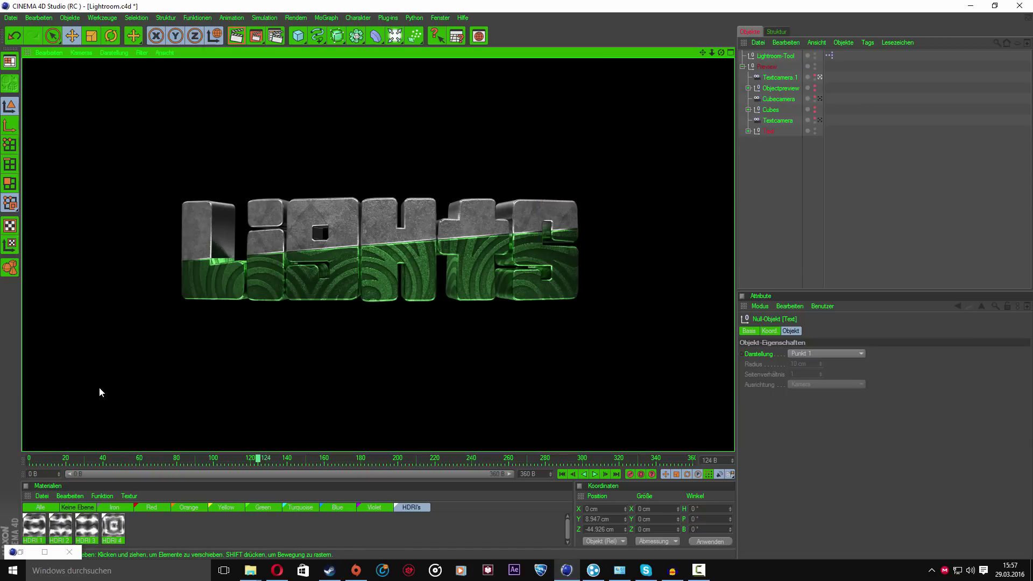
mouse_move(124, 508)
mouse_down()
mouse_move(288, 514)
mouse_move(279, 519)
mouse_up()
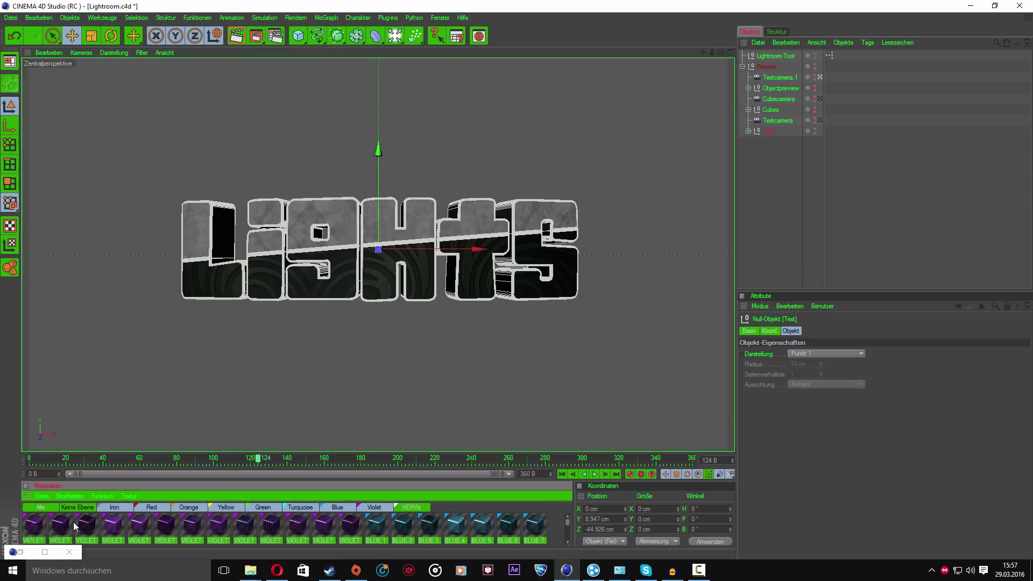
- Browse the VIOLET 1 and IRON 13 materials, select all materials, then clear the selection
click(29, 525)
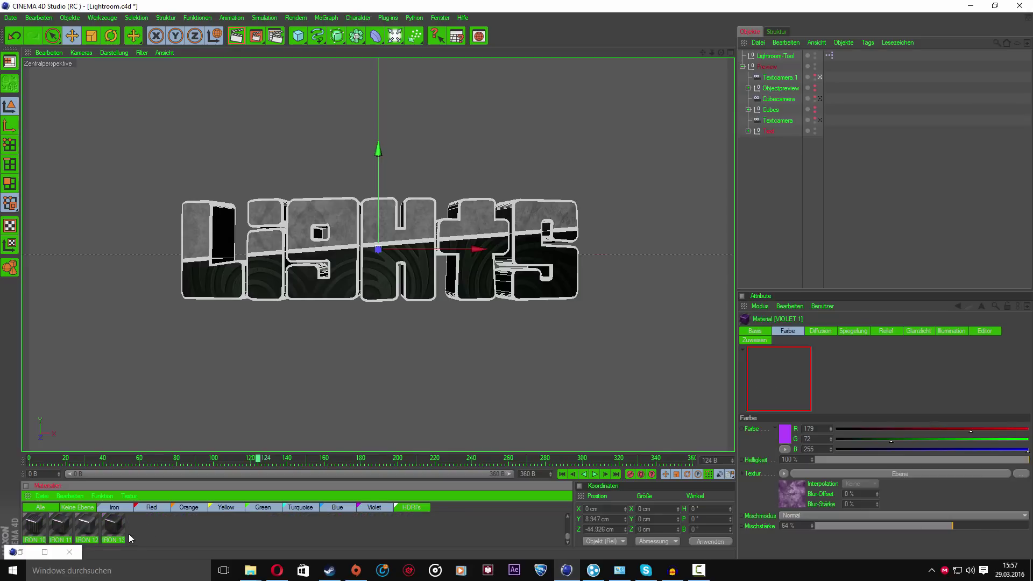
ctrl+click(124, 532)
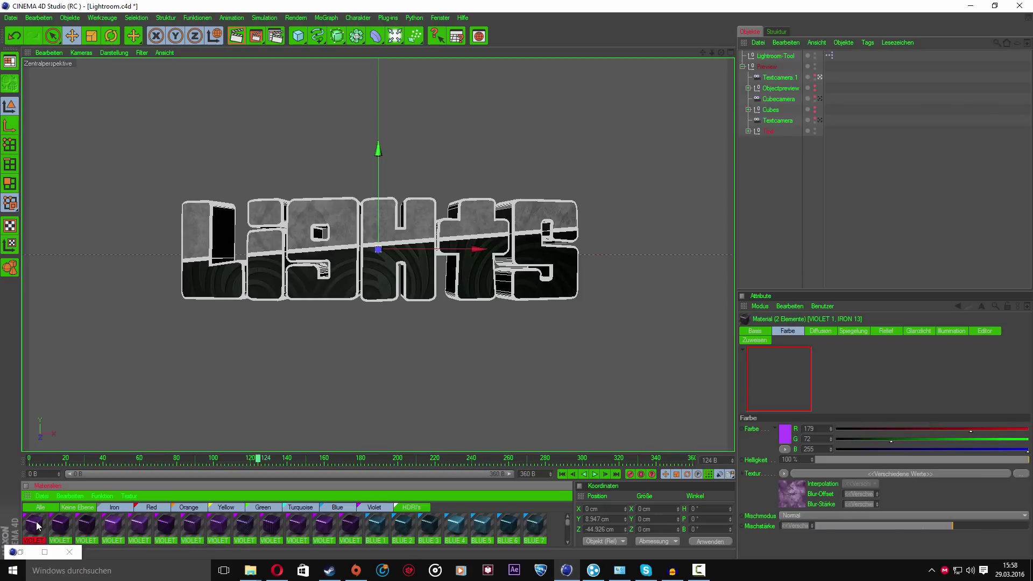
ctrl+click(124, 530)
key(ctrl+a)
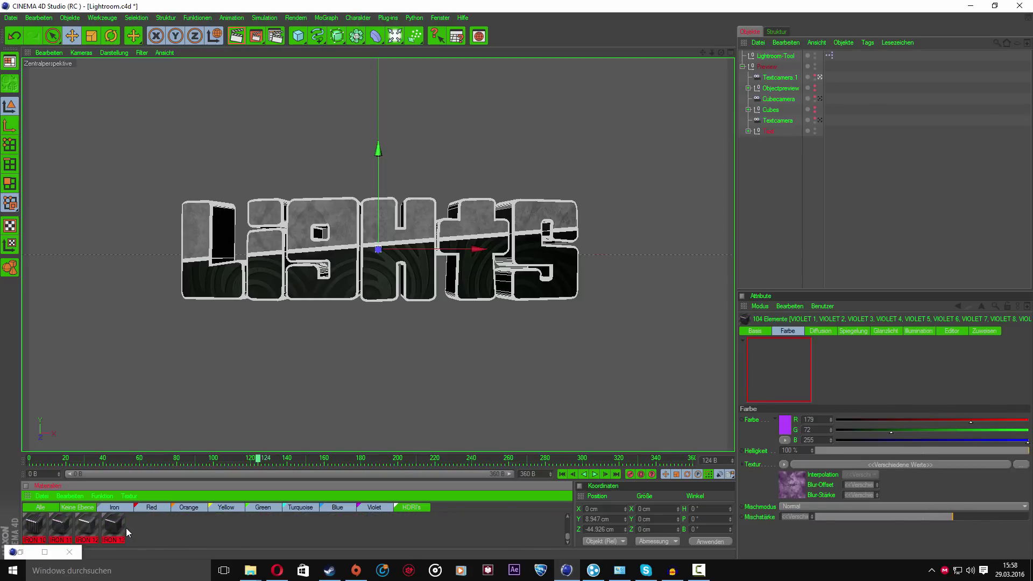
click(440, 529)
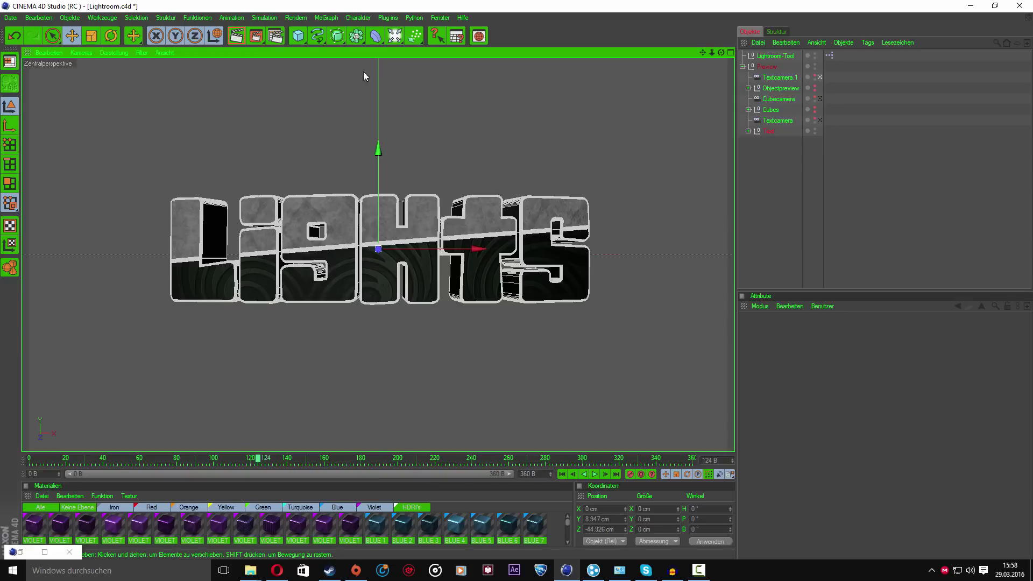
click(276, 37)
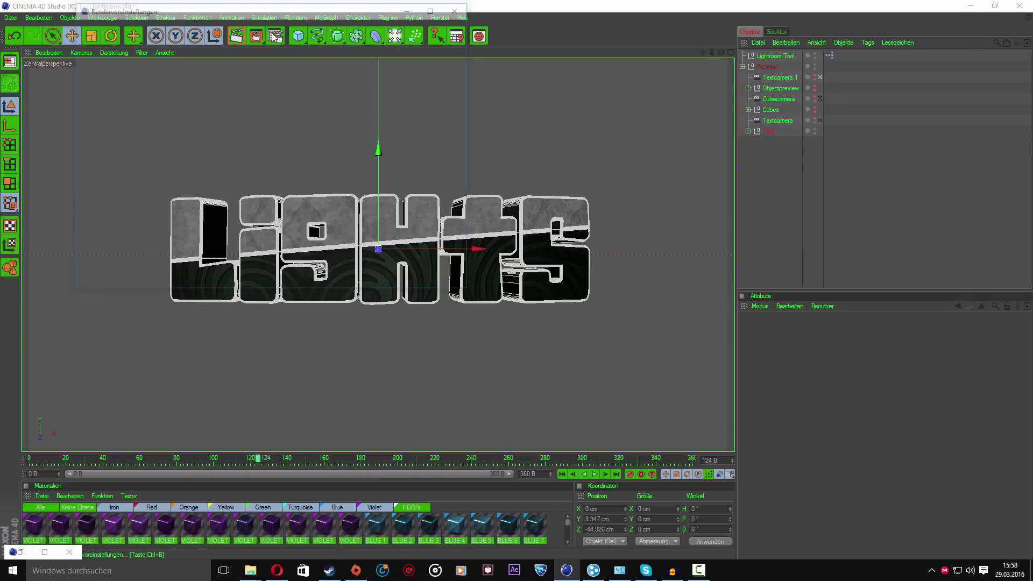
click(100, 96)
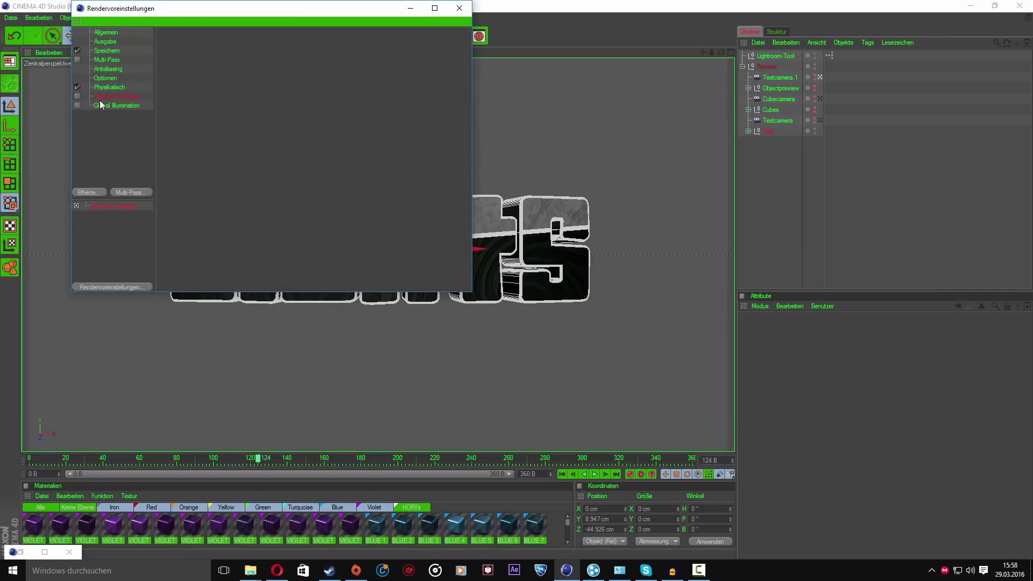
click(102, 107)
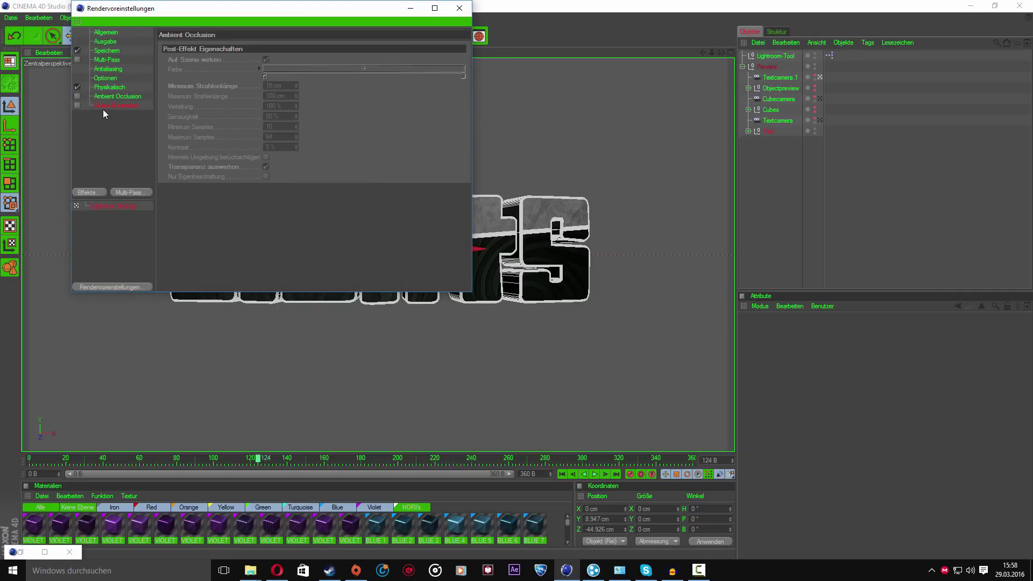
click(115, 70)
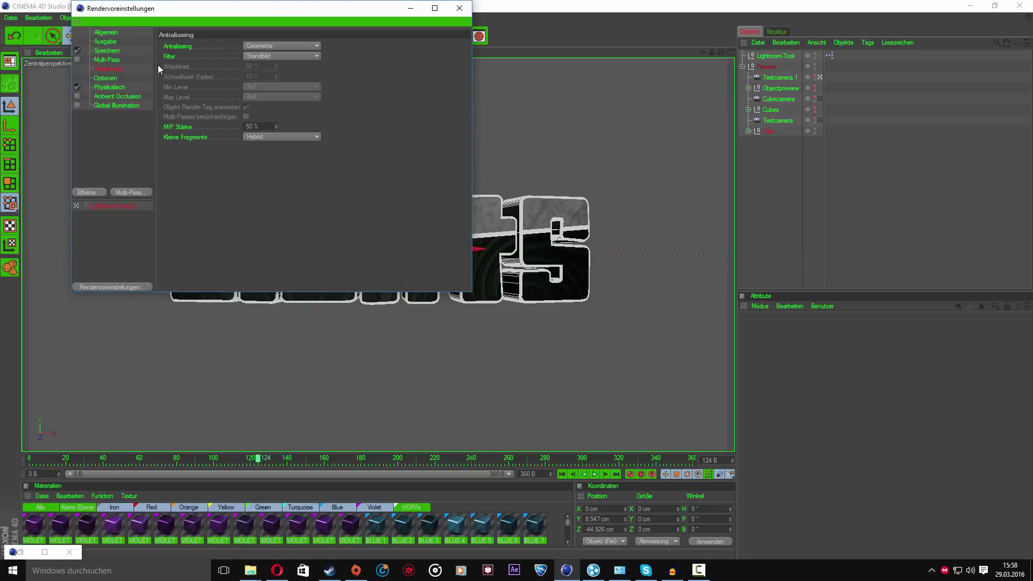
click(105, 42)
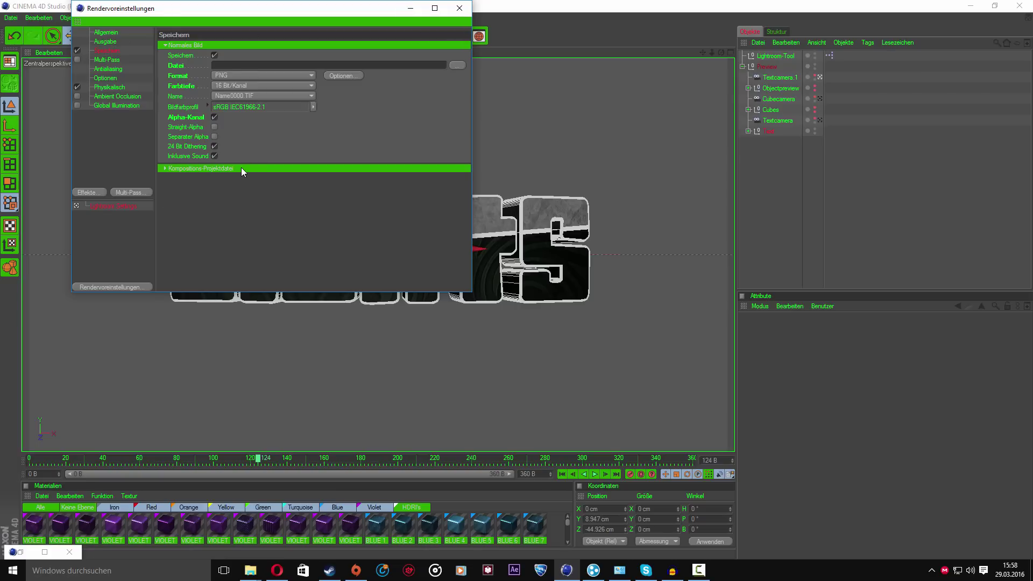
click(435, 8)
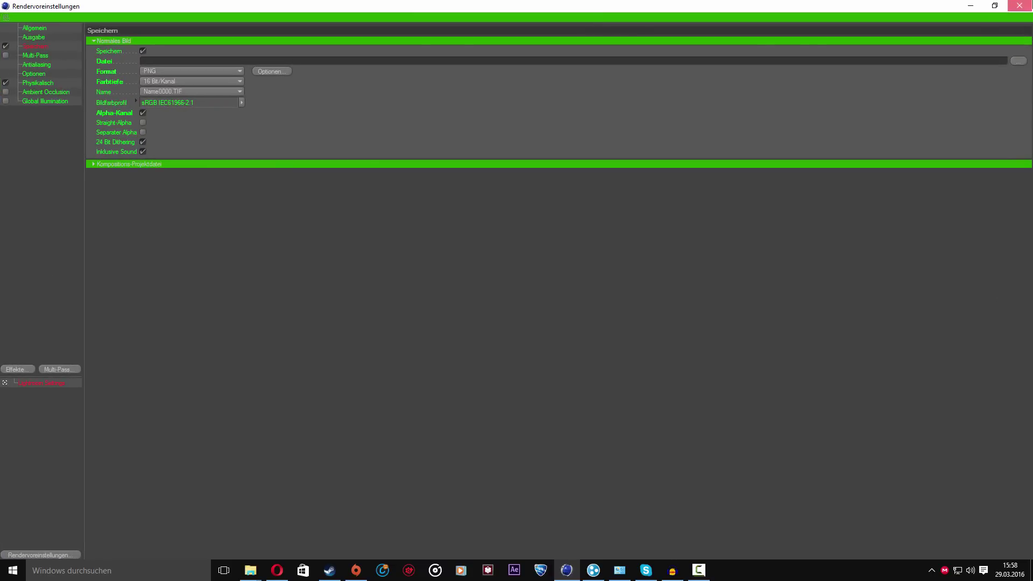
click(970, 6)
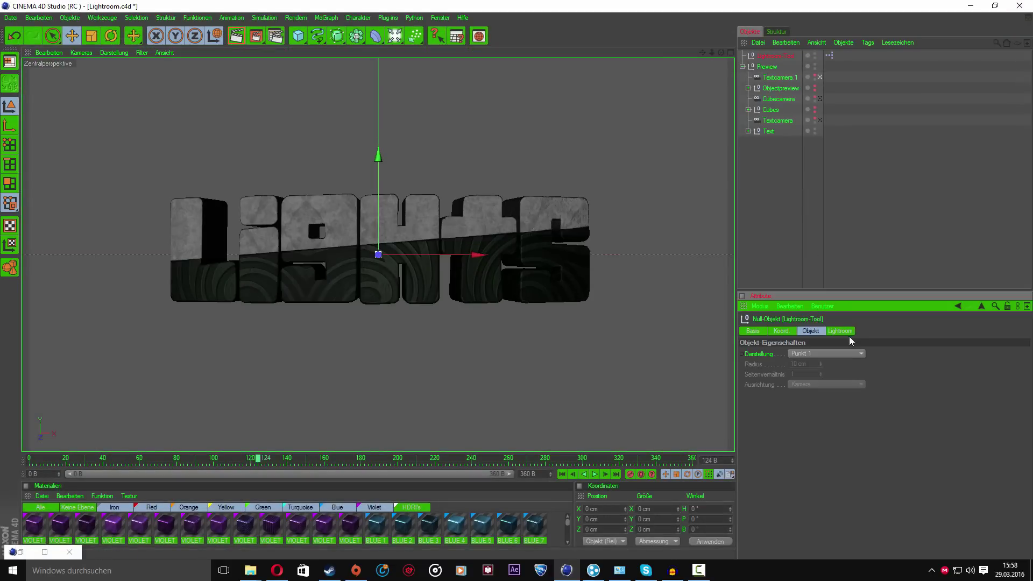
- Toggle Lightroom-Tool's HDRI lights (HDRI 4 off, HDRI 2 on) and compare render previews
click(840, 330)
click(747, 353)
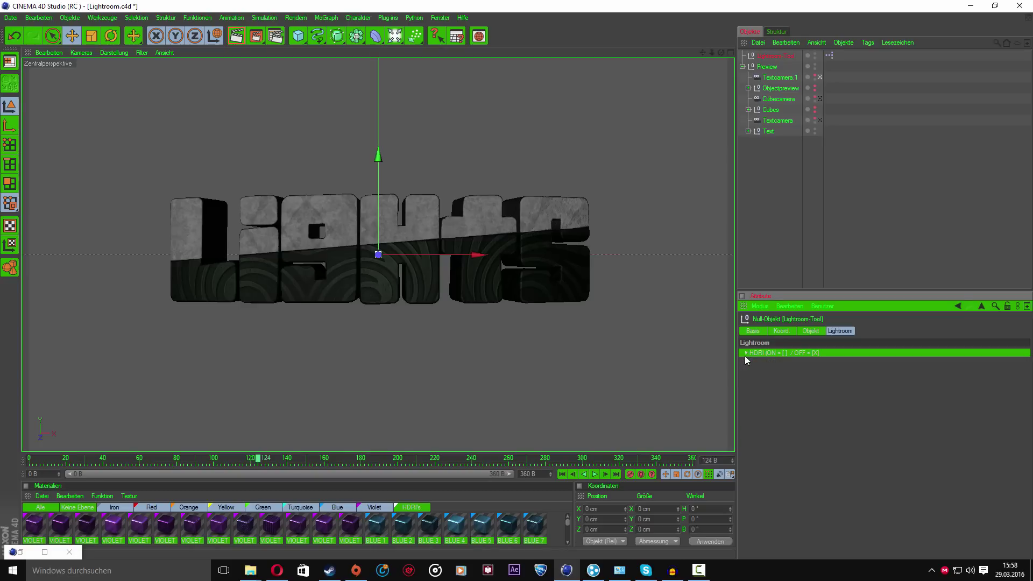
click(773, 382)
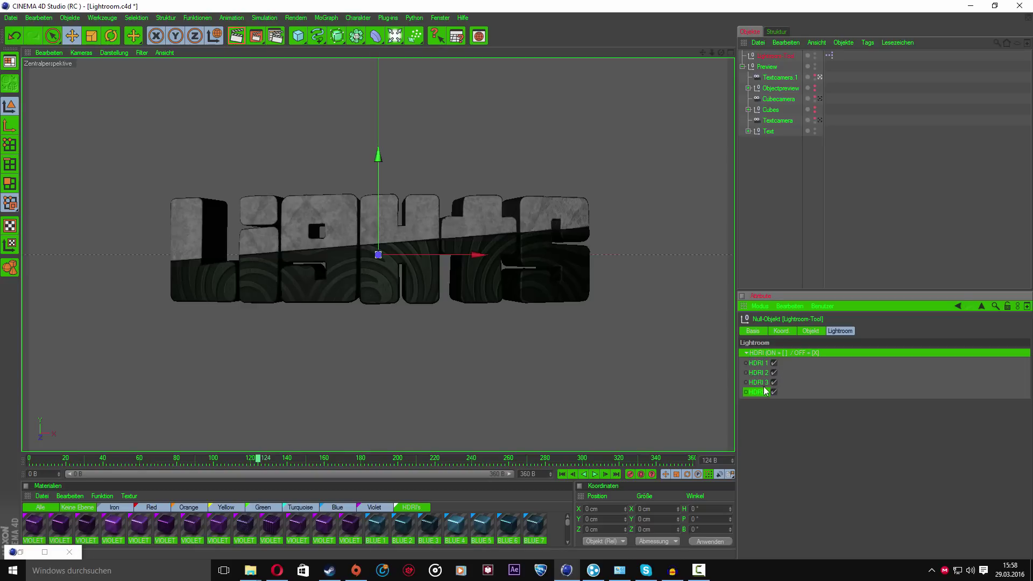
click(248, 37)
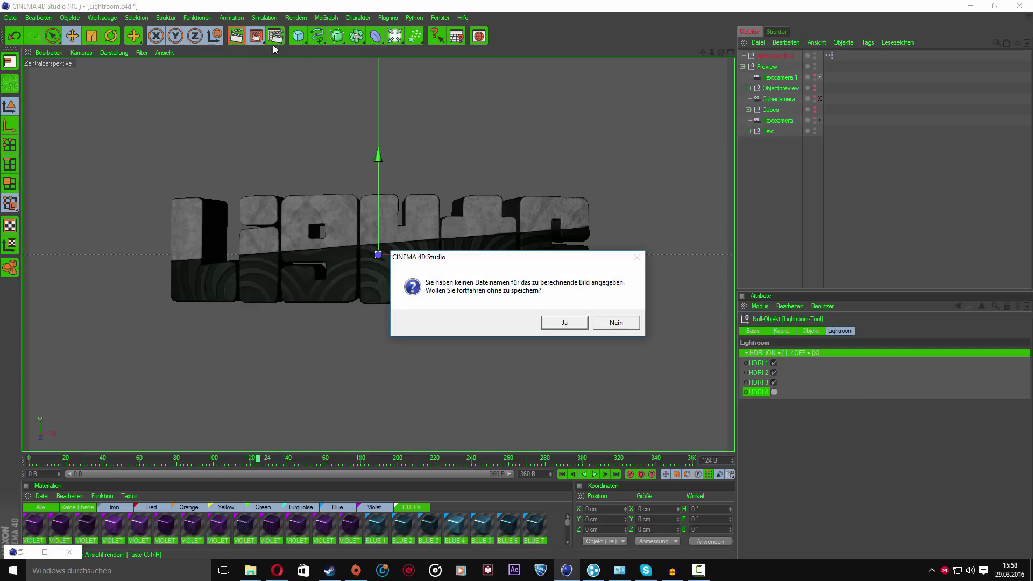
click(624, 323)
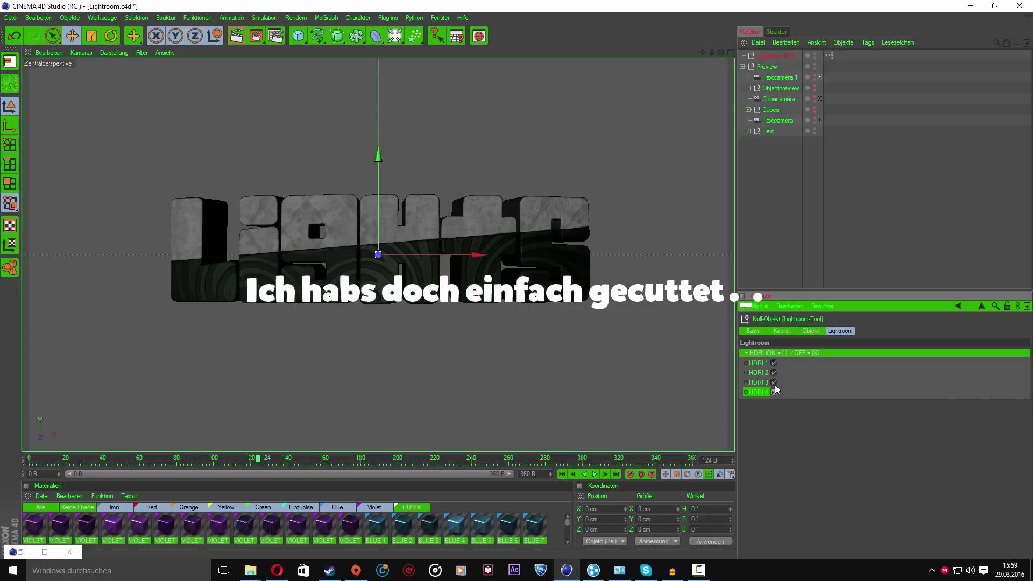
click(236, 36)
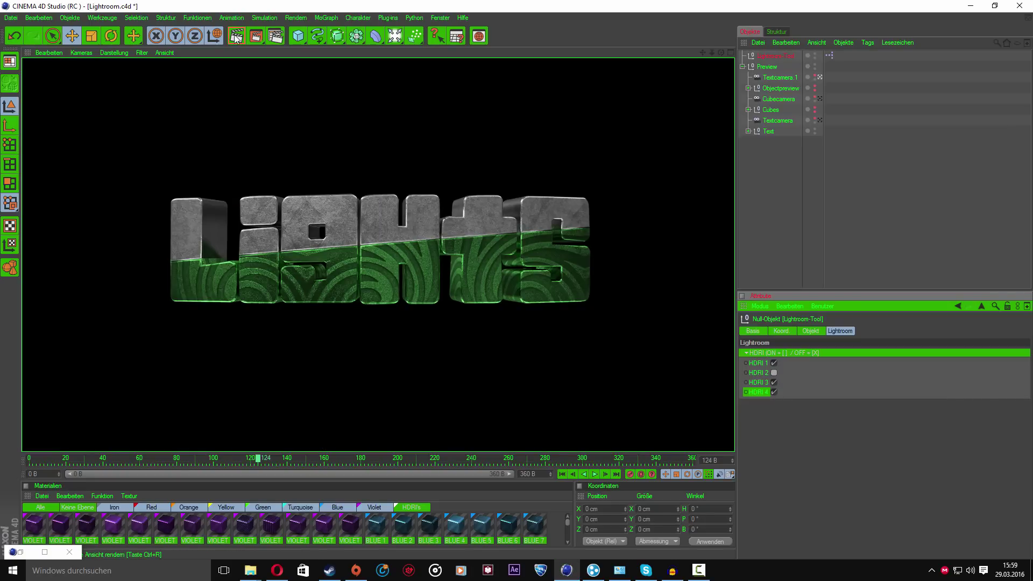
click(774, 372)
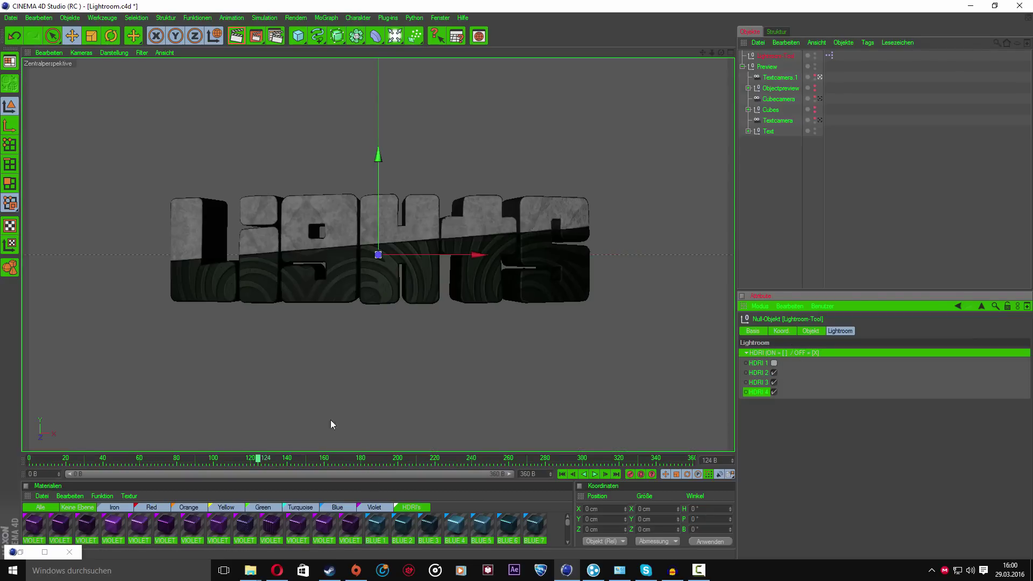
- Render the lit LIGHTS text, then switch HDRI 1 lighting back on
click(235, 40)
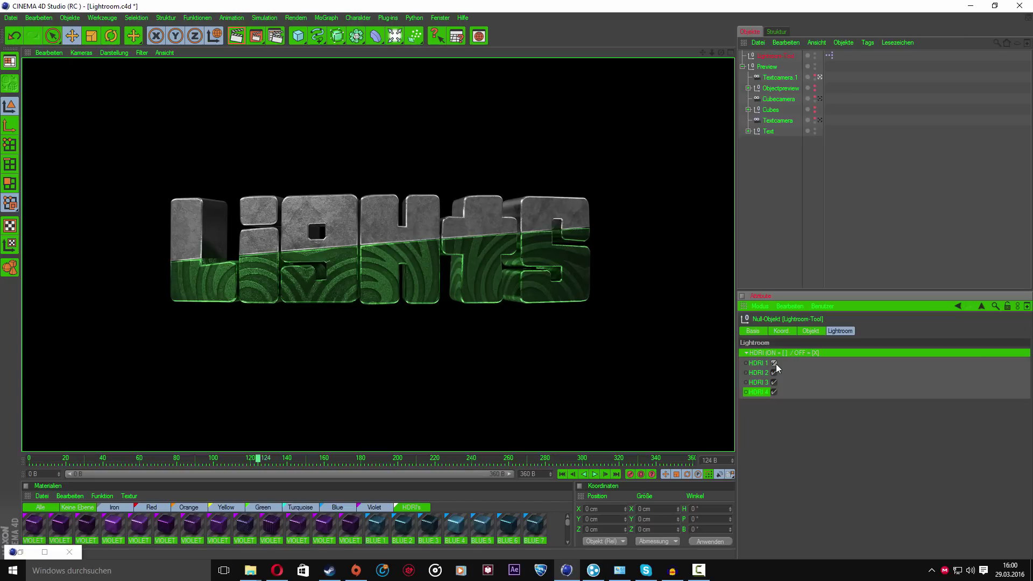
click(774, 363)
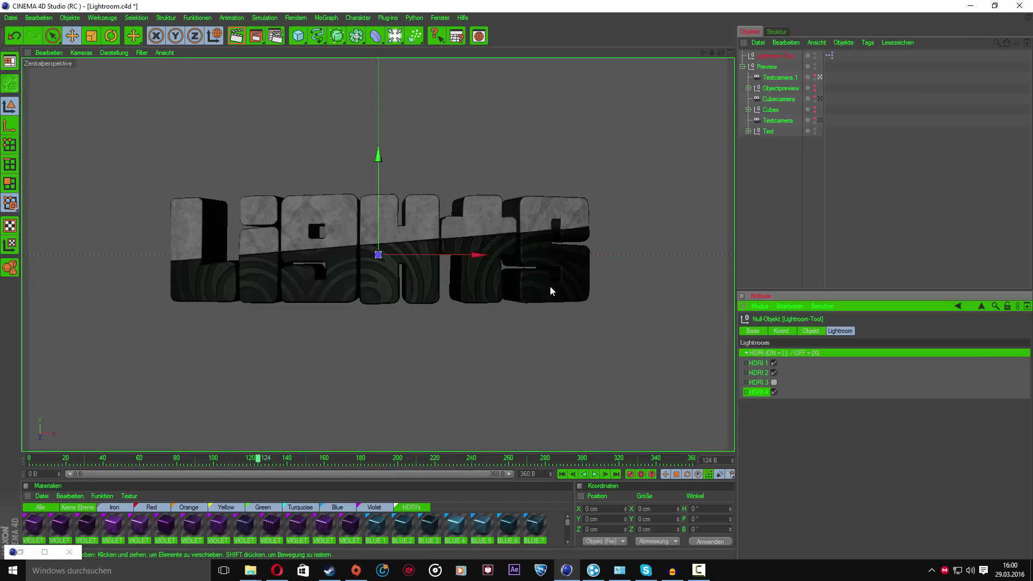
scroll(567, 277, up, 1)
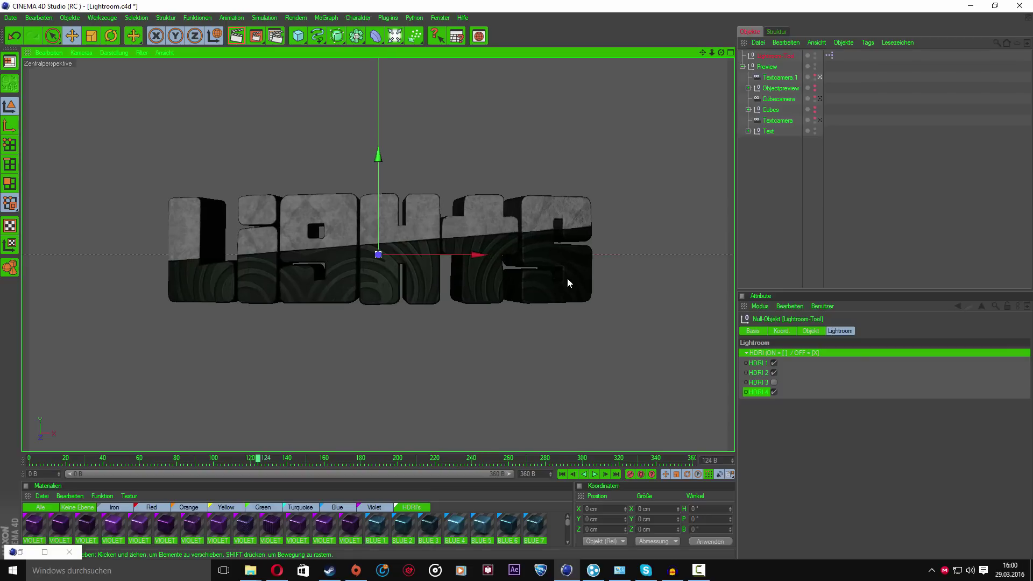